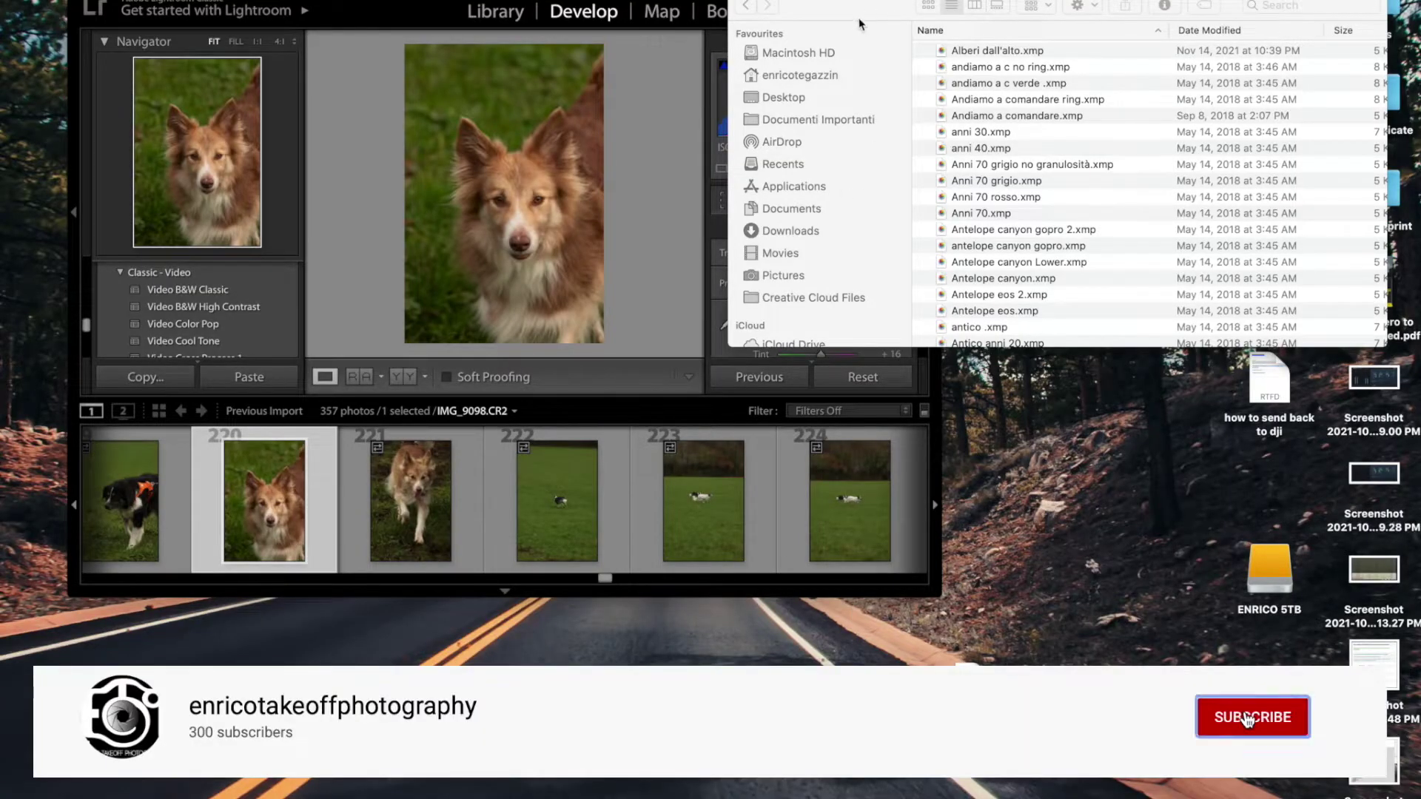
scroll(1017, 148, down, 5)
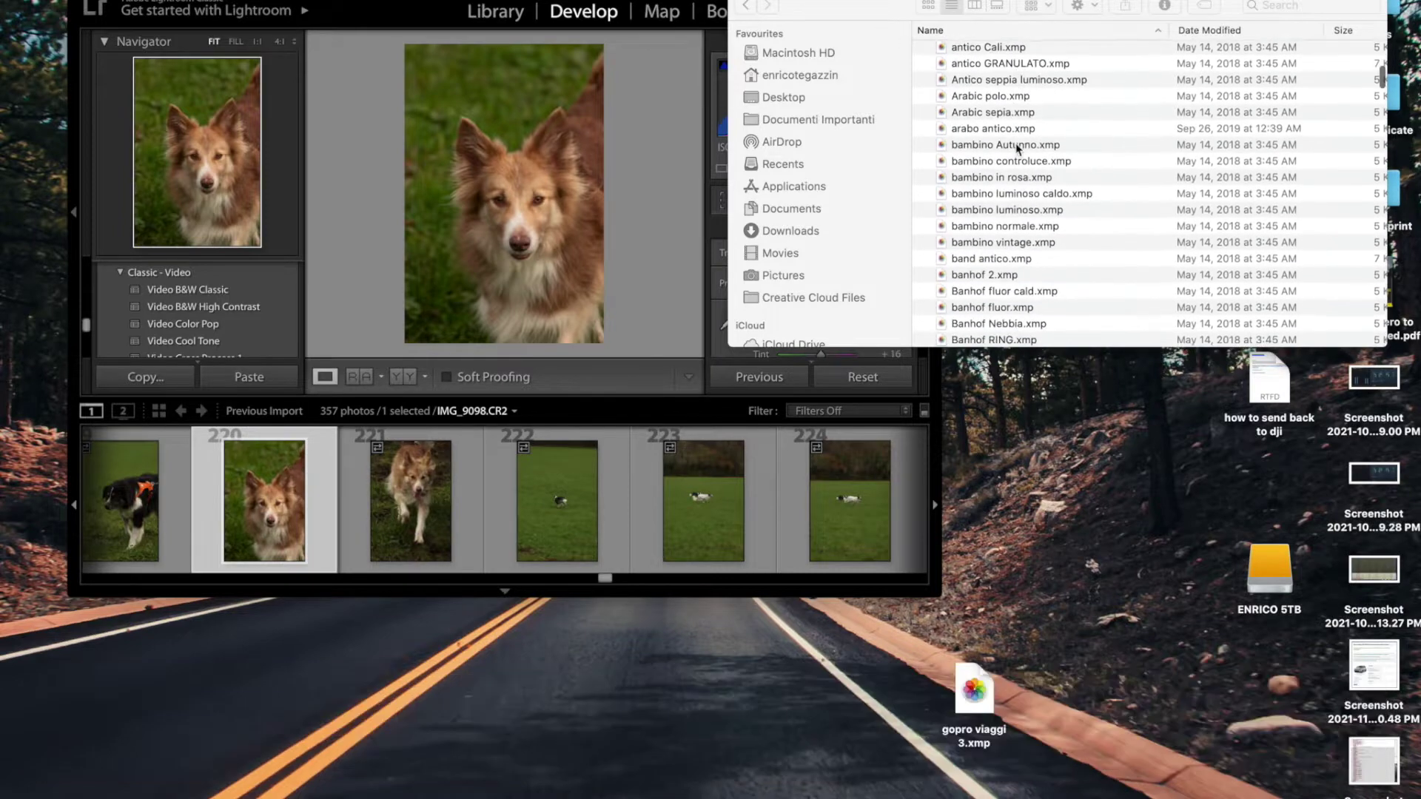
scroll(1018, 149, down, 10)
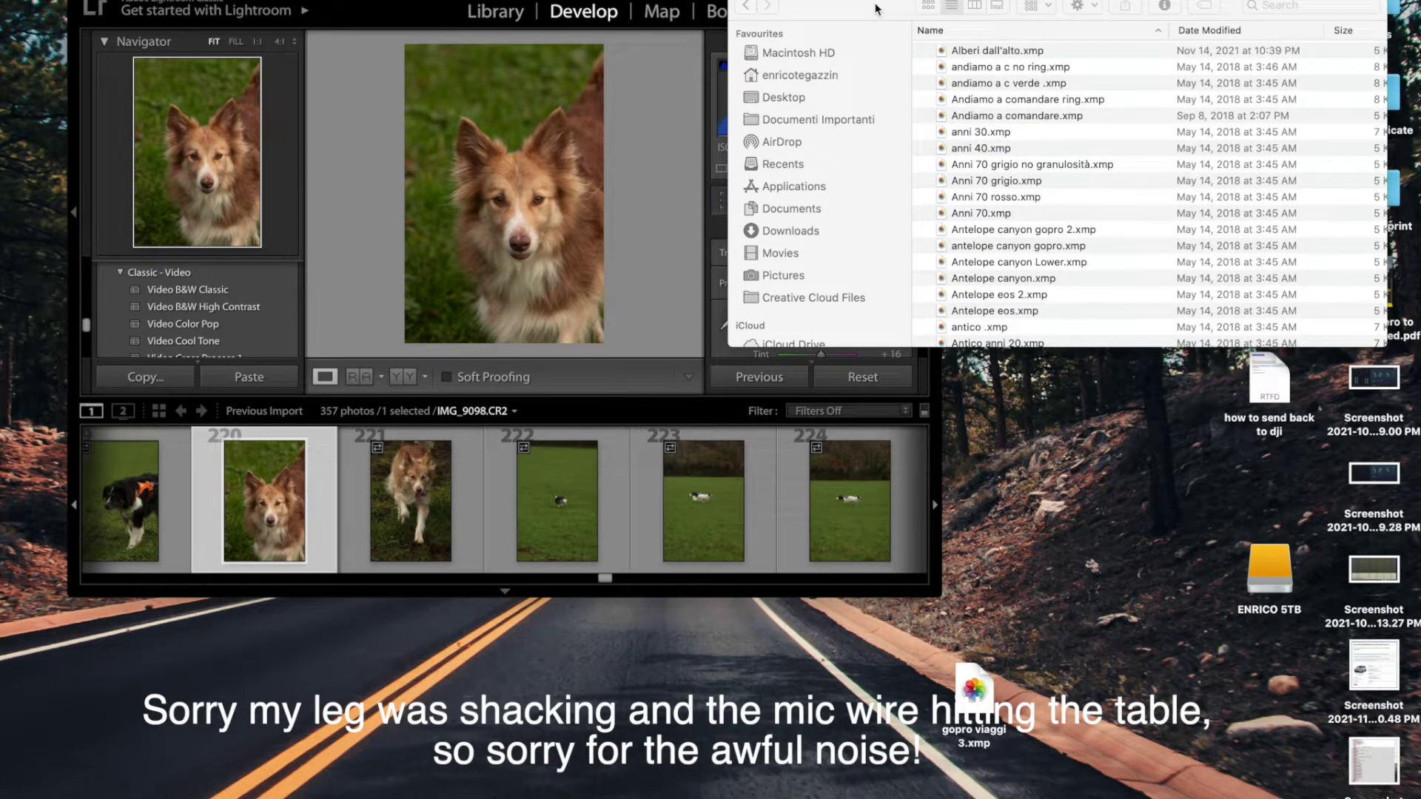
scroll(1032, 119, down, 10)
scroll(1032, 119, down, 10)
scroll(1033, 118, down, 10)
scroll(1033, 119, down, 10)
scroll(1033, 119, up, 5)
scroll(1033, 118, up, 5)
scroll(1032, 119, up, 5)
scroll(1033, 119, up, 5)
scroll(1033, 118, up, 2)
scroll(1033, 119, up, 3)
scroll(1033, 118, up, 5)
scroll(1032, 119, up, 1)
scroll(1033, 120, up, 3)
scroll(1032, 119, up, 5)
scroll(1033, 119, up, 5)
scroll(1033, 119, up, 3)
scroll(1032, 115, up, 3)
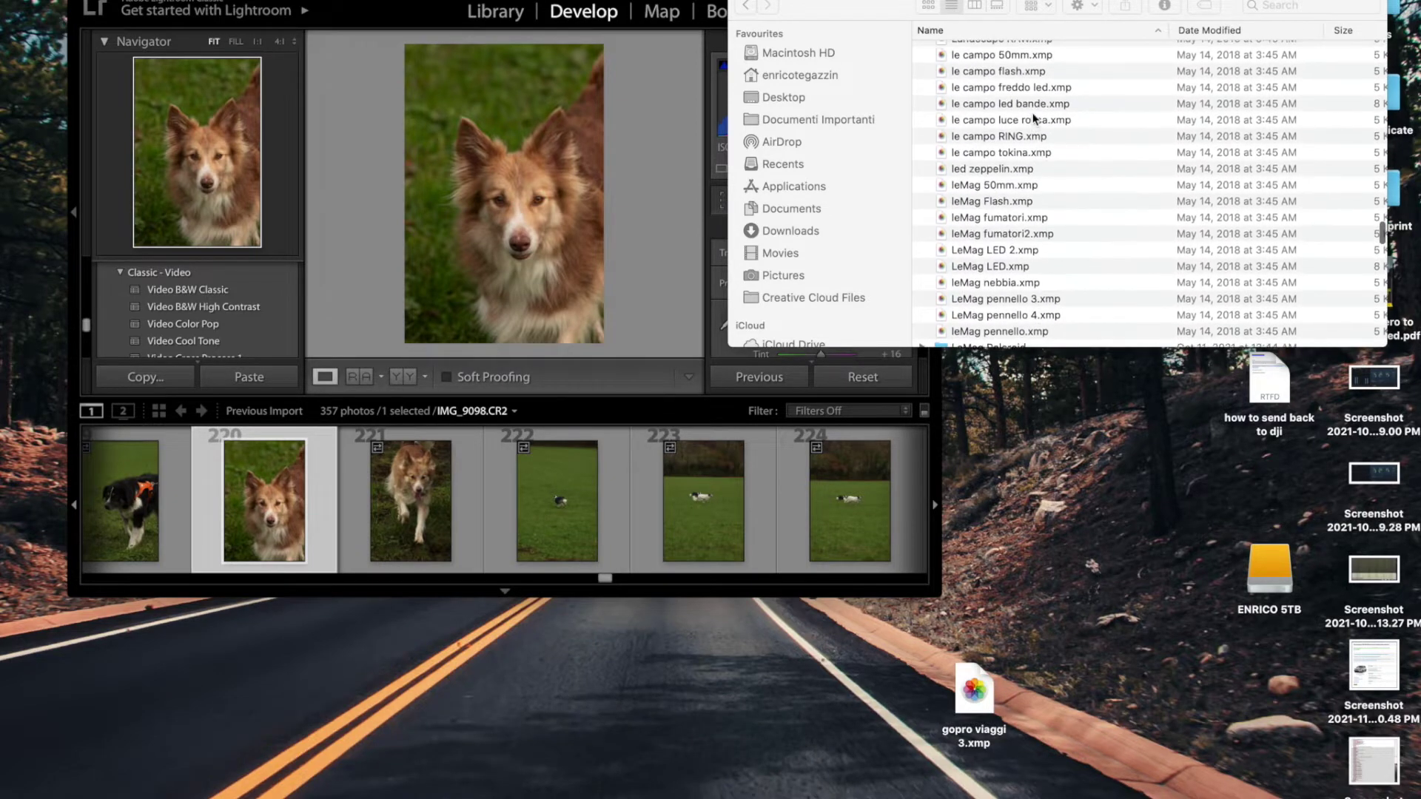
scroll(1032, 119, up, 5)
scroll(1032, 120, up, 5)
scroll(1033, 119, up, 3)
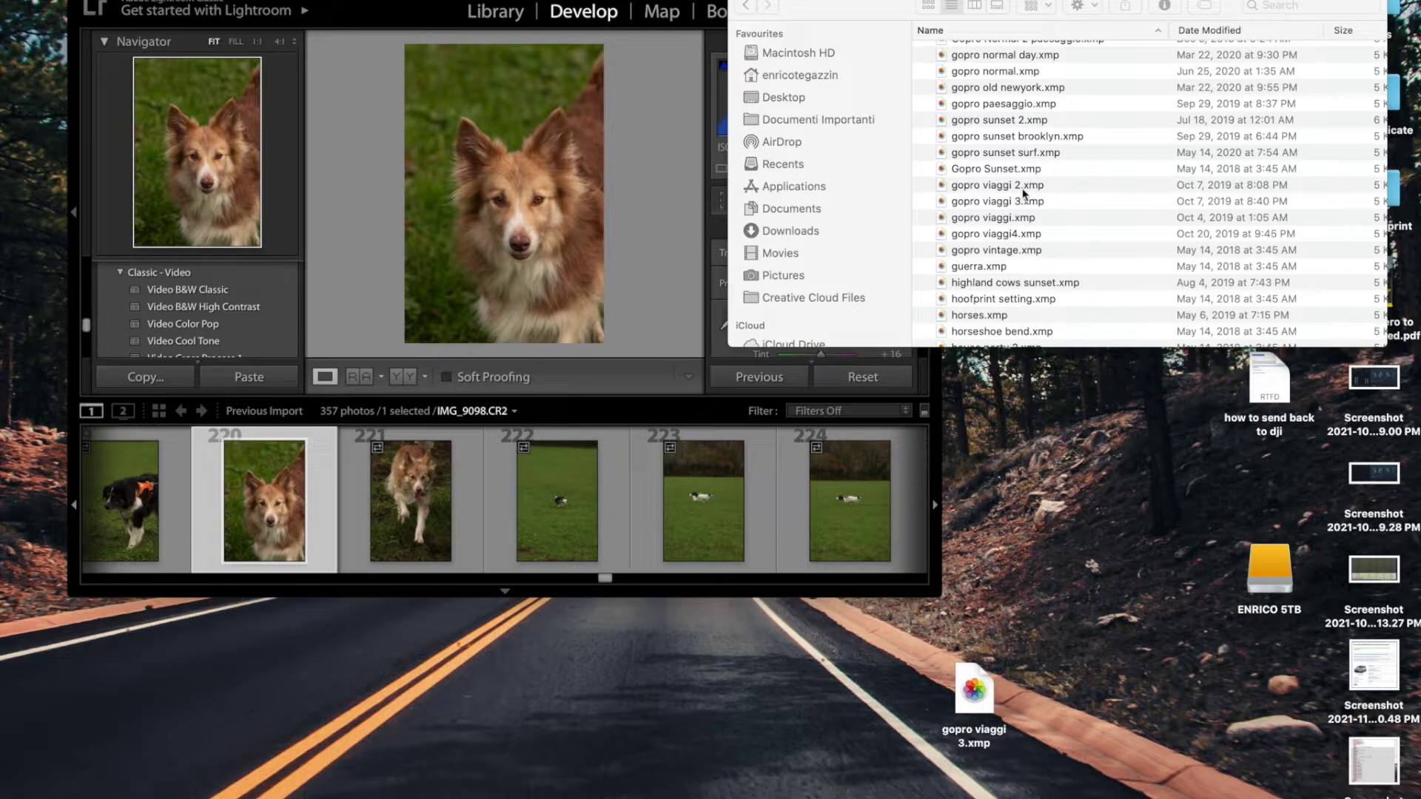
Bring Lightroom Classic to the front, then reposition and enlarge its window
click(394, 6)
drag(315, 6, 389, 13)
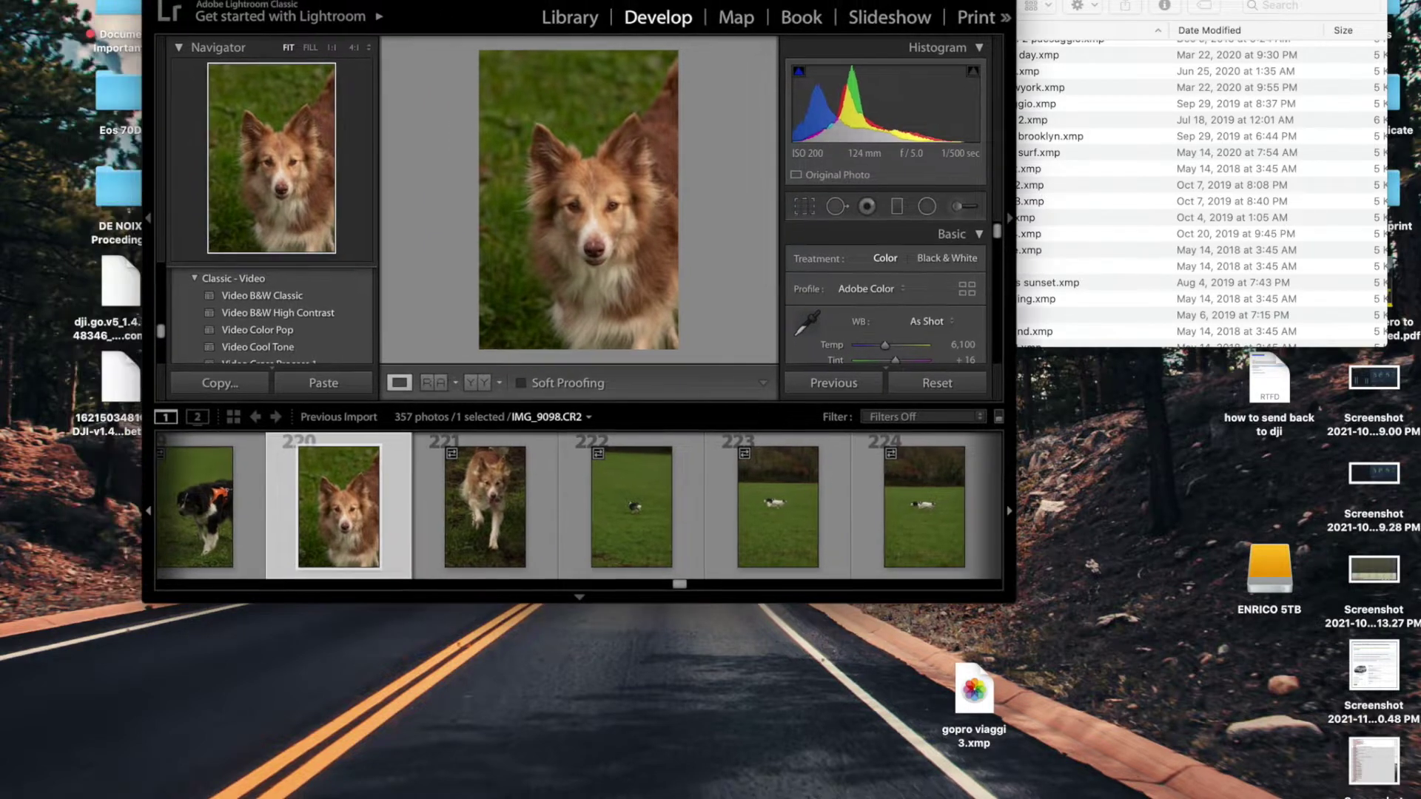
scroll(239, 322, down, 5)
scroll(310, 301, down, 3)
scroll(311, 300, up, 1)
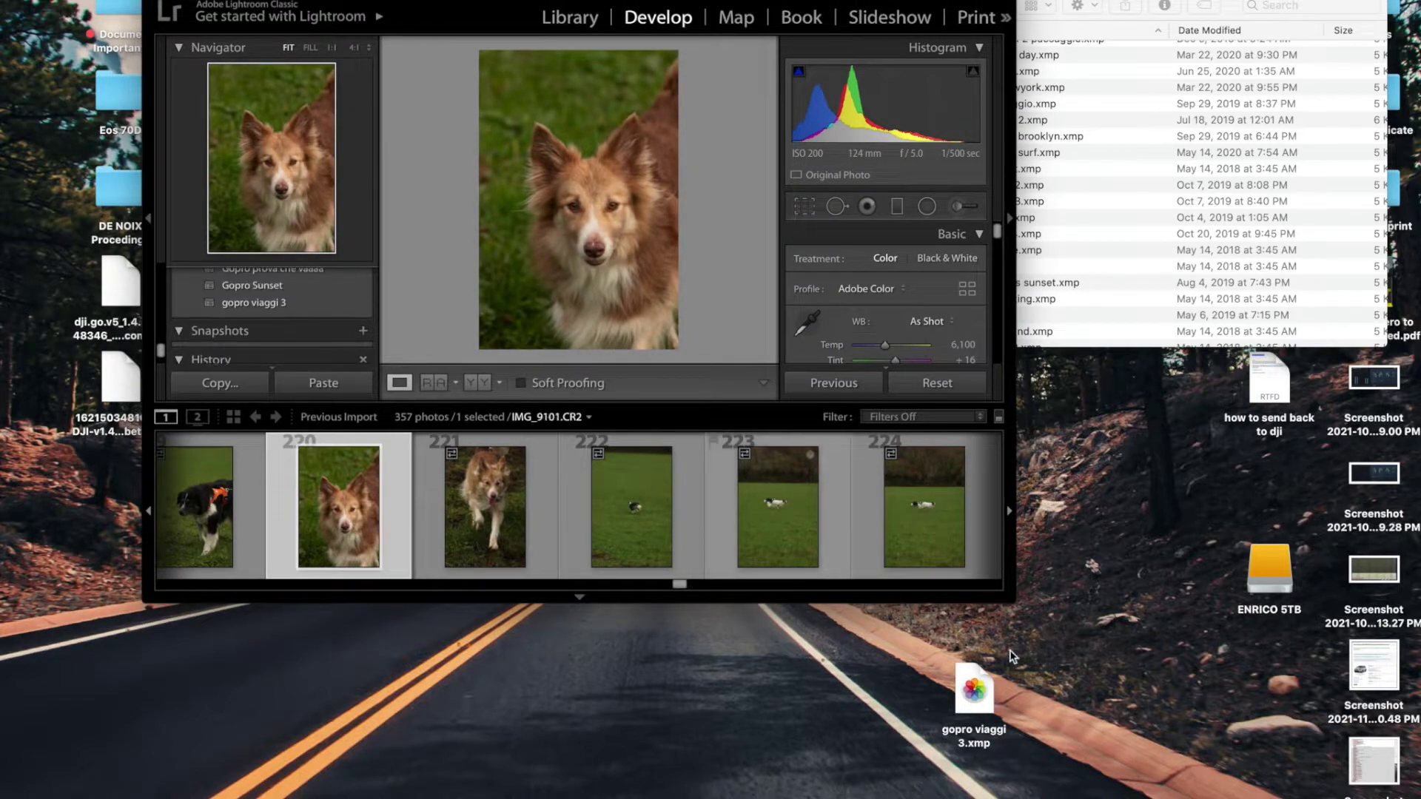
drag(1015, 601, 1290, 724)
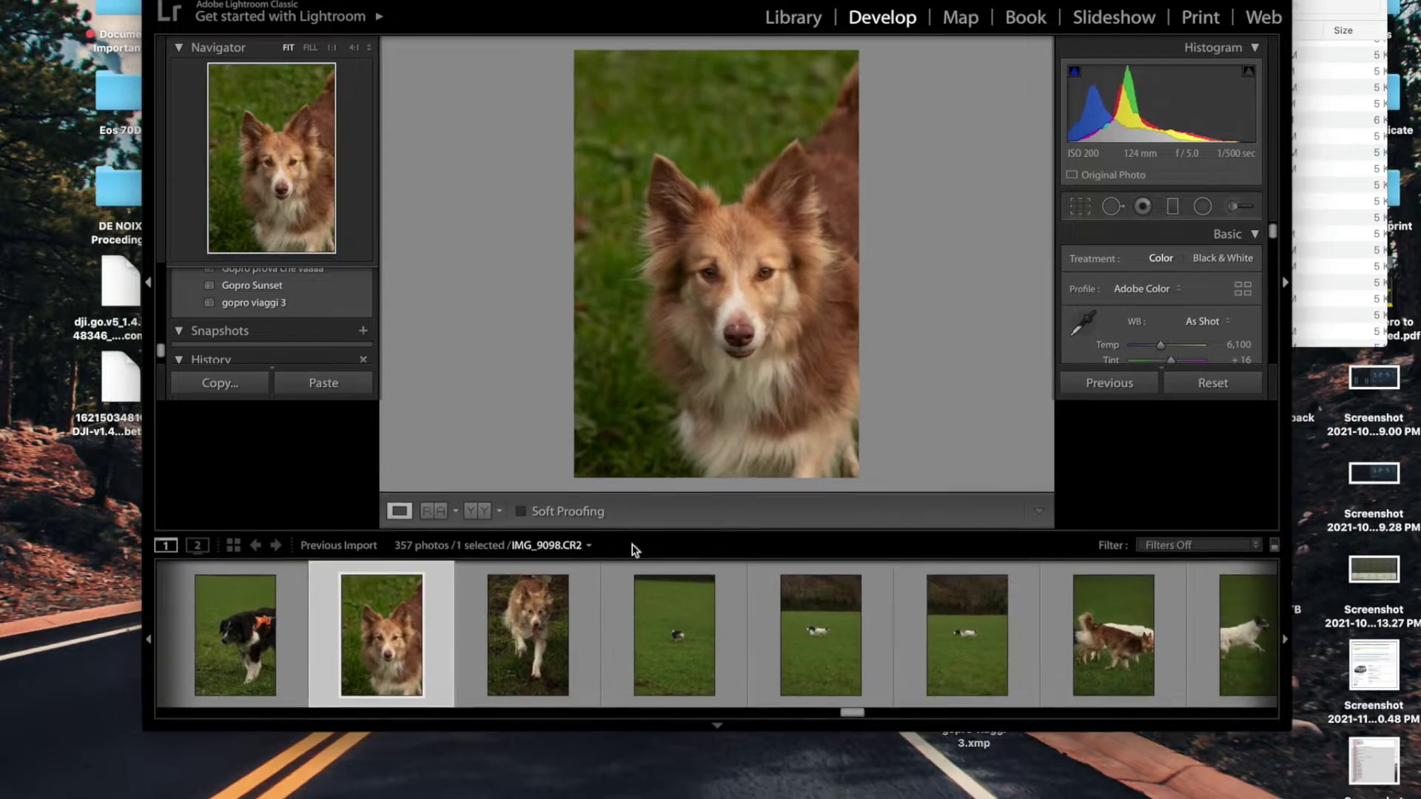
scroll(222, 347, up, 3)
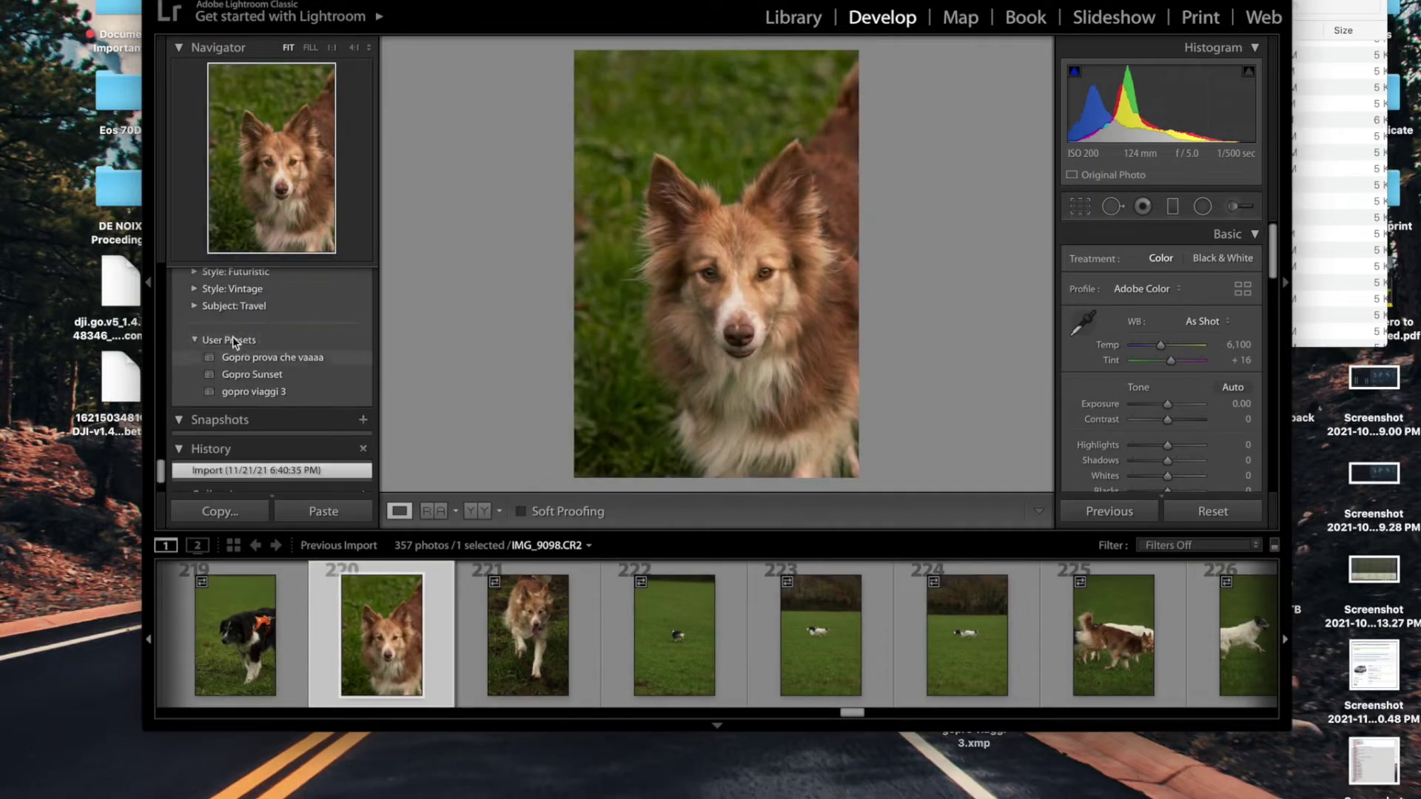
Apply the Gopro prova che vaaaa preset to the dog photo and show its file in Finder
click(251, 359)
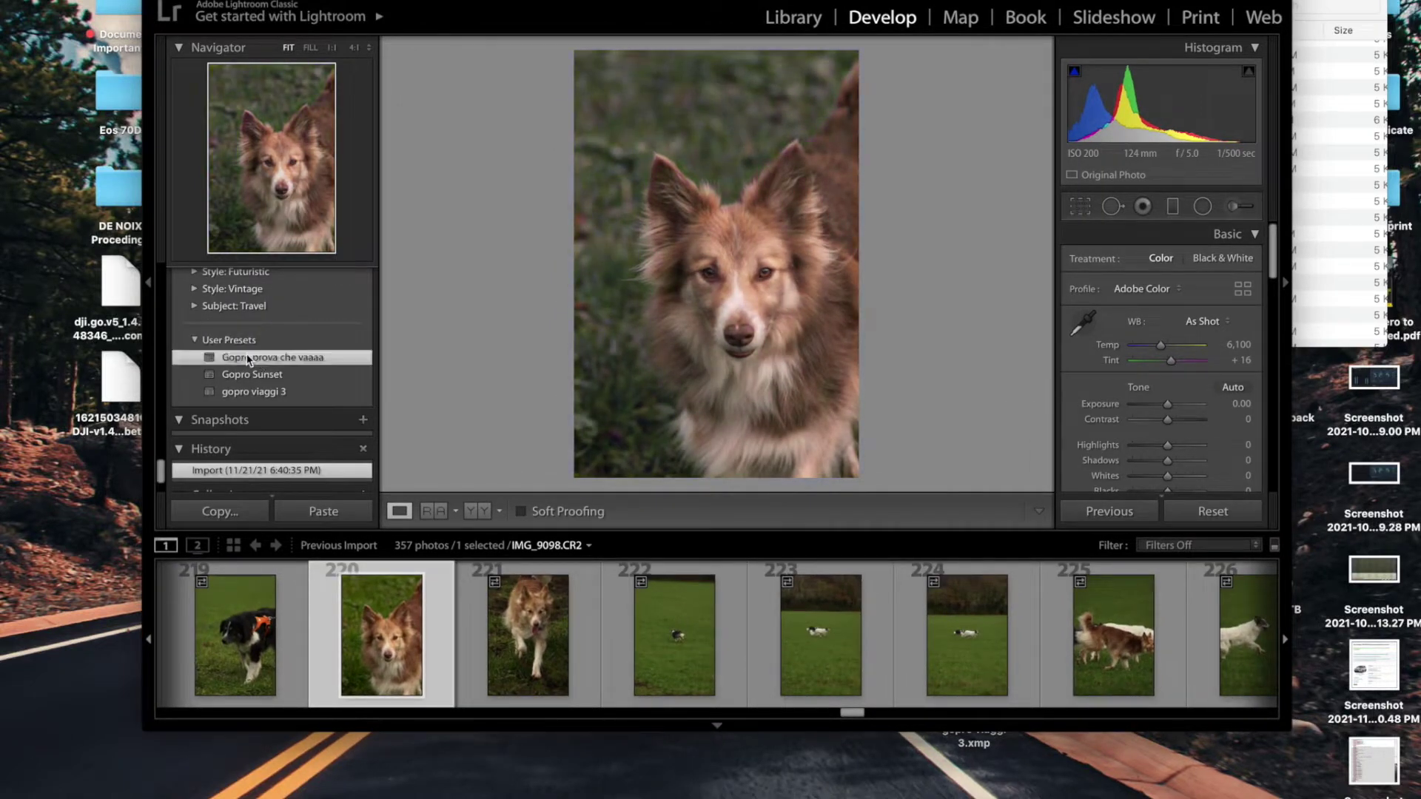
right_click(252, 359)
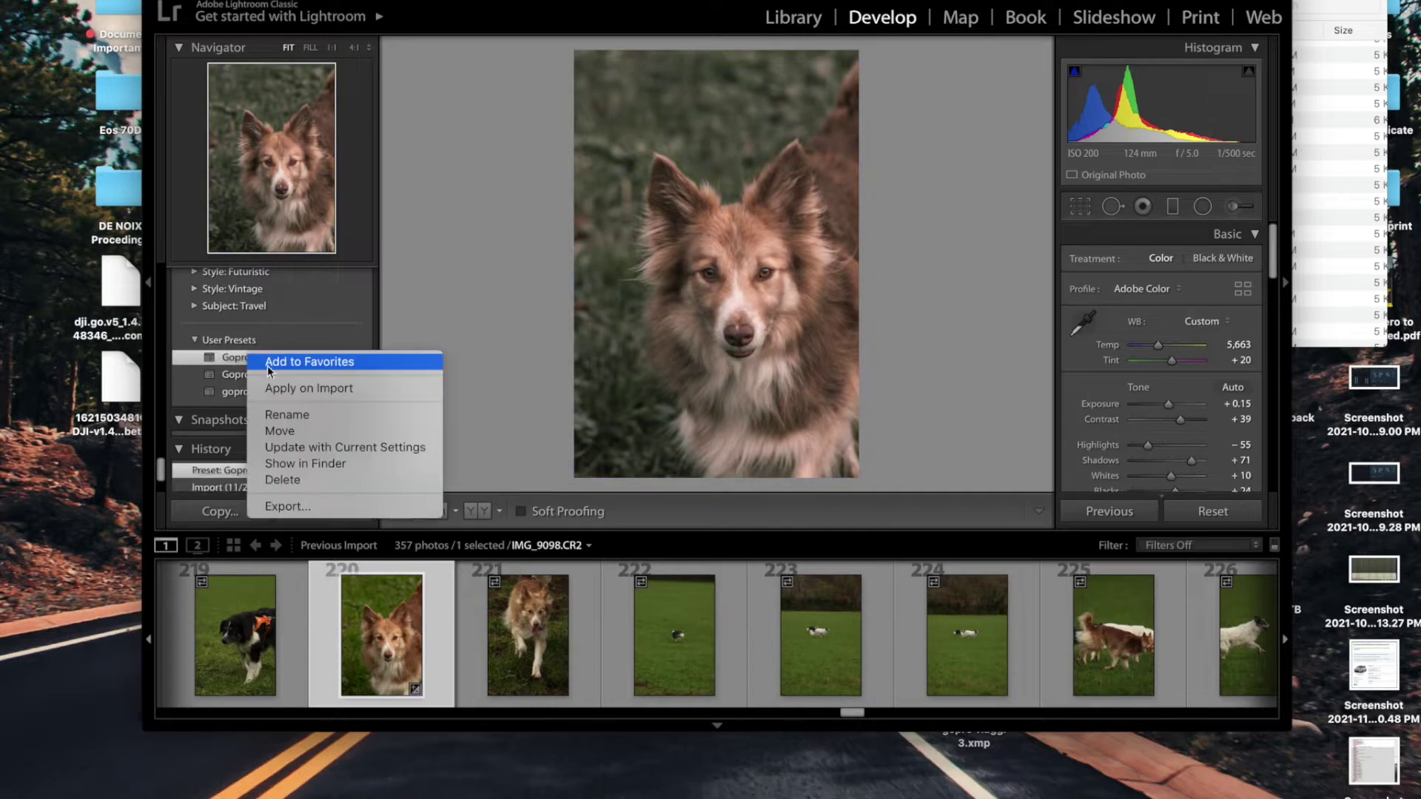
click(308, 465)
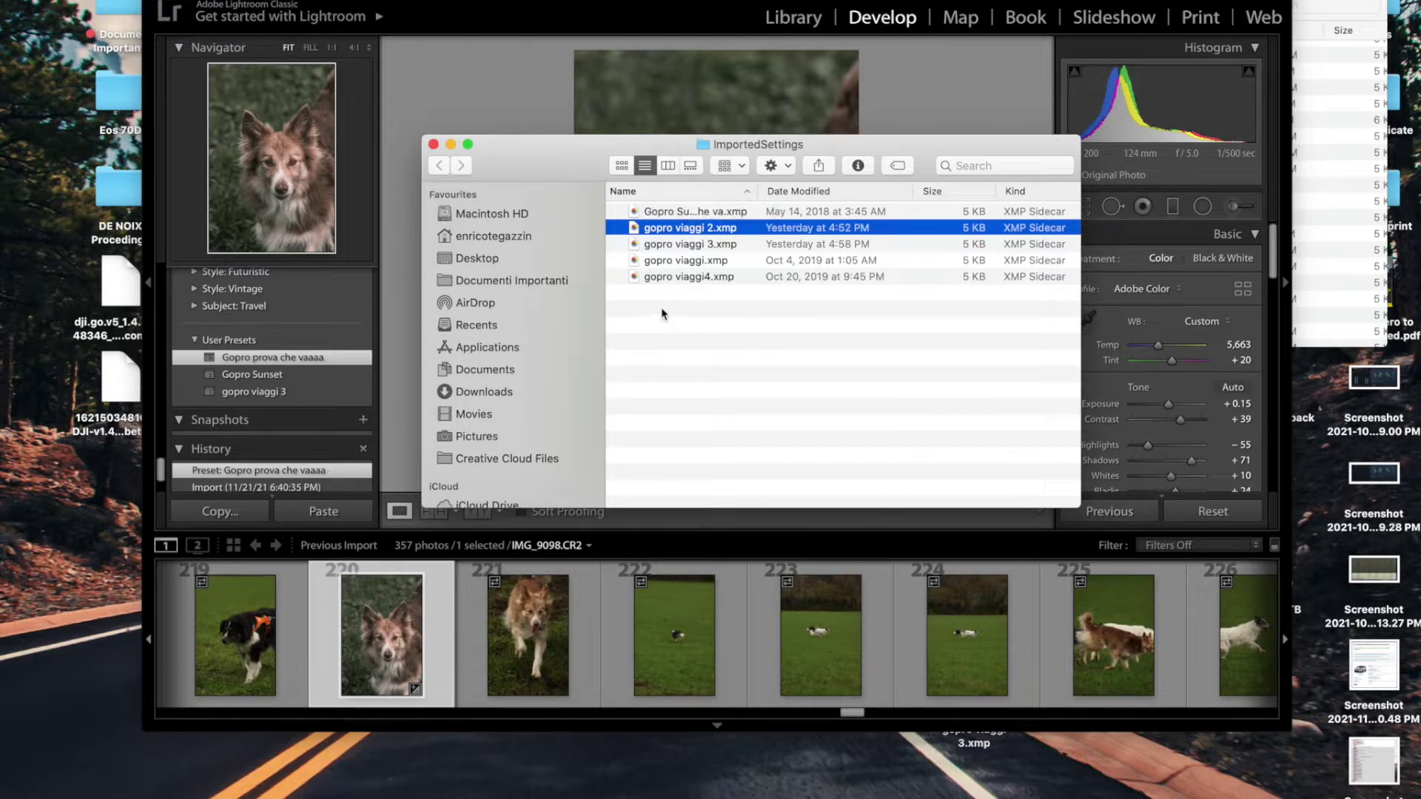
Delete all five .xmp preset files from ImportedSettings and switch back to Lightroom
drag(650, 300, 699, 216)
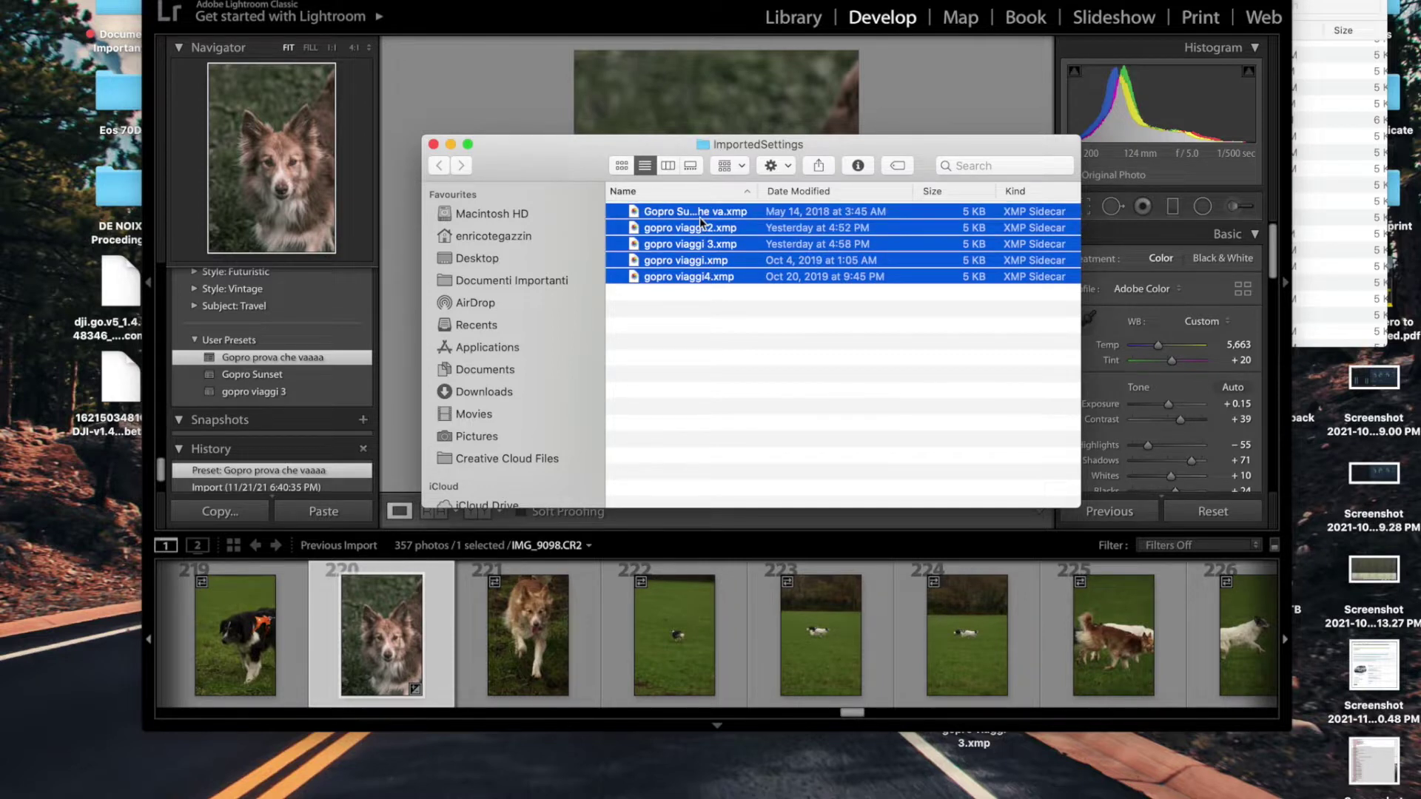
key(super+BackSpace)
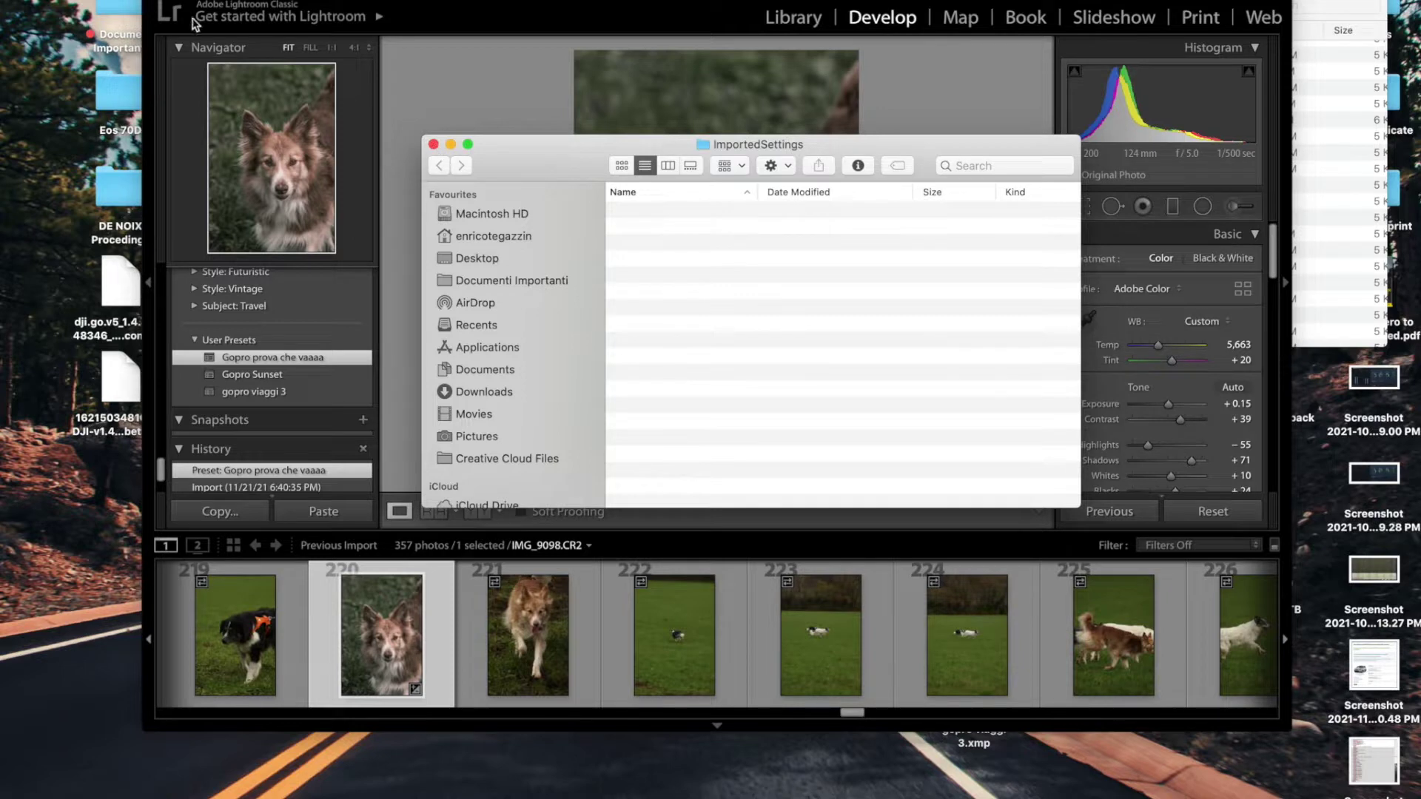
key(super+alt+h)
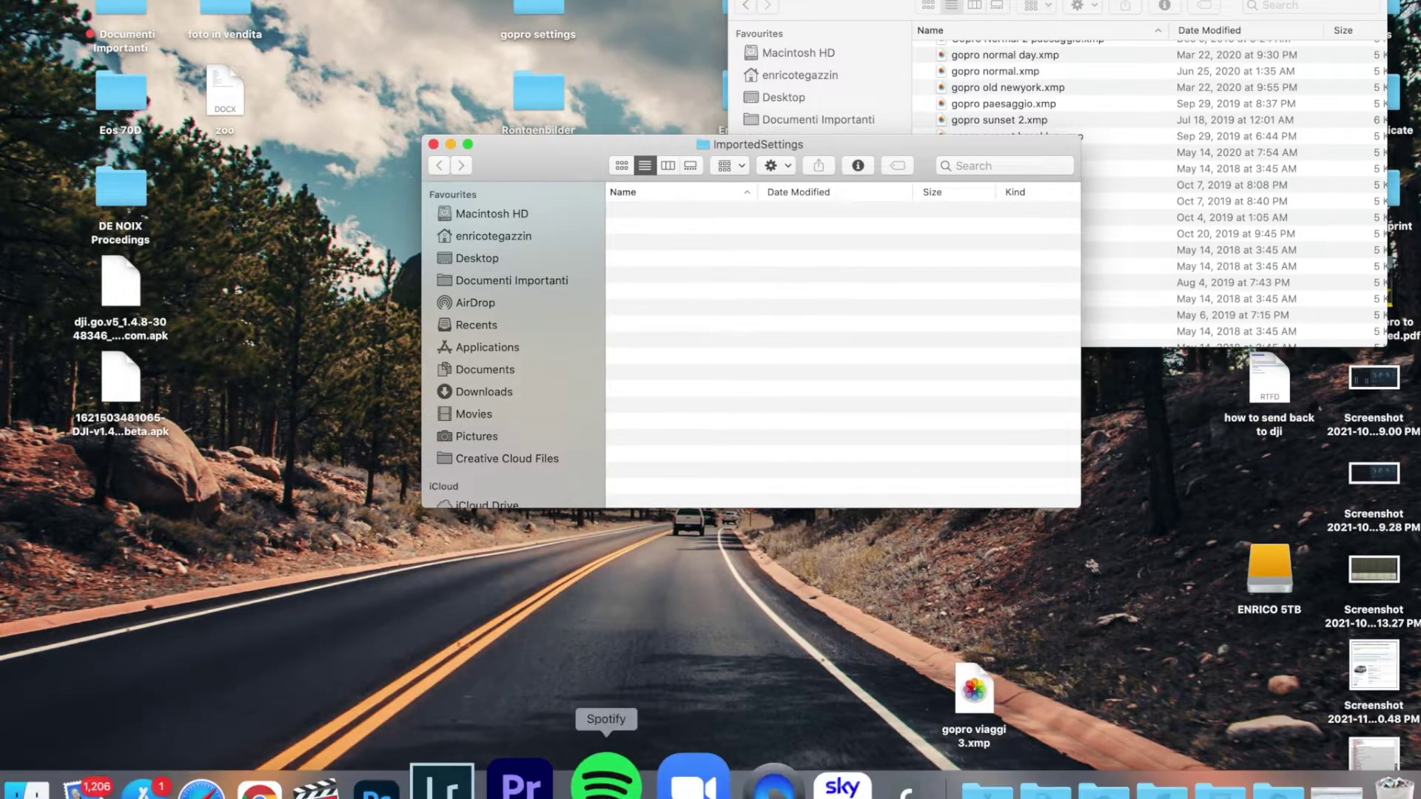
click(491, 785)
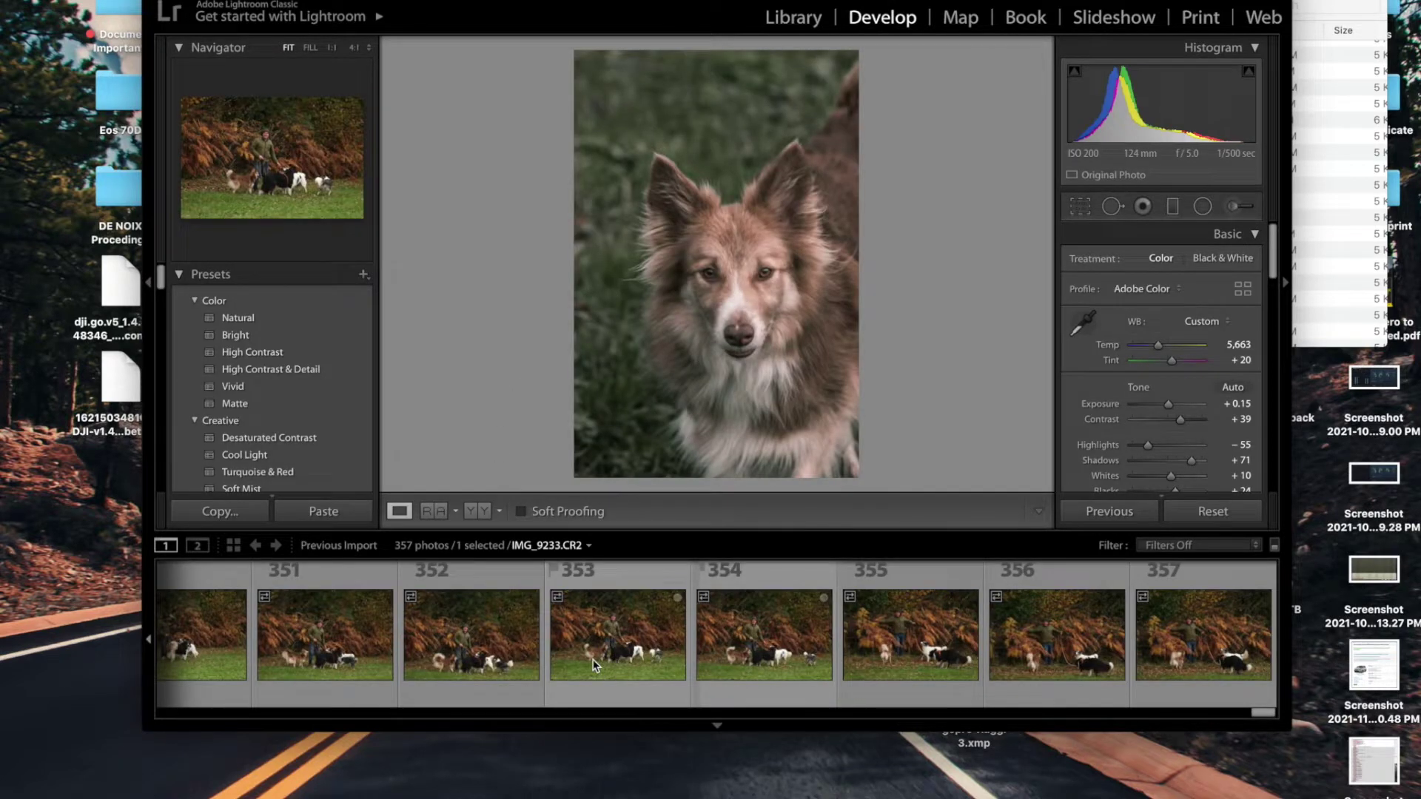
scroll(275, 403, down, 5)
scroll(276, 390, down, 5)
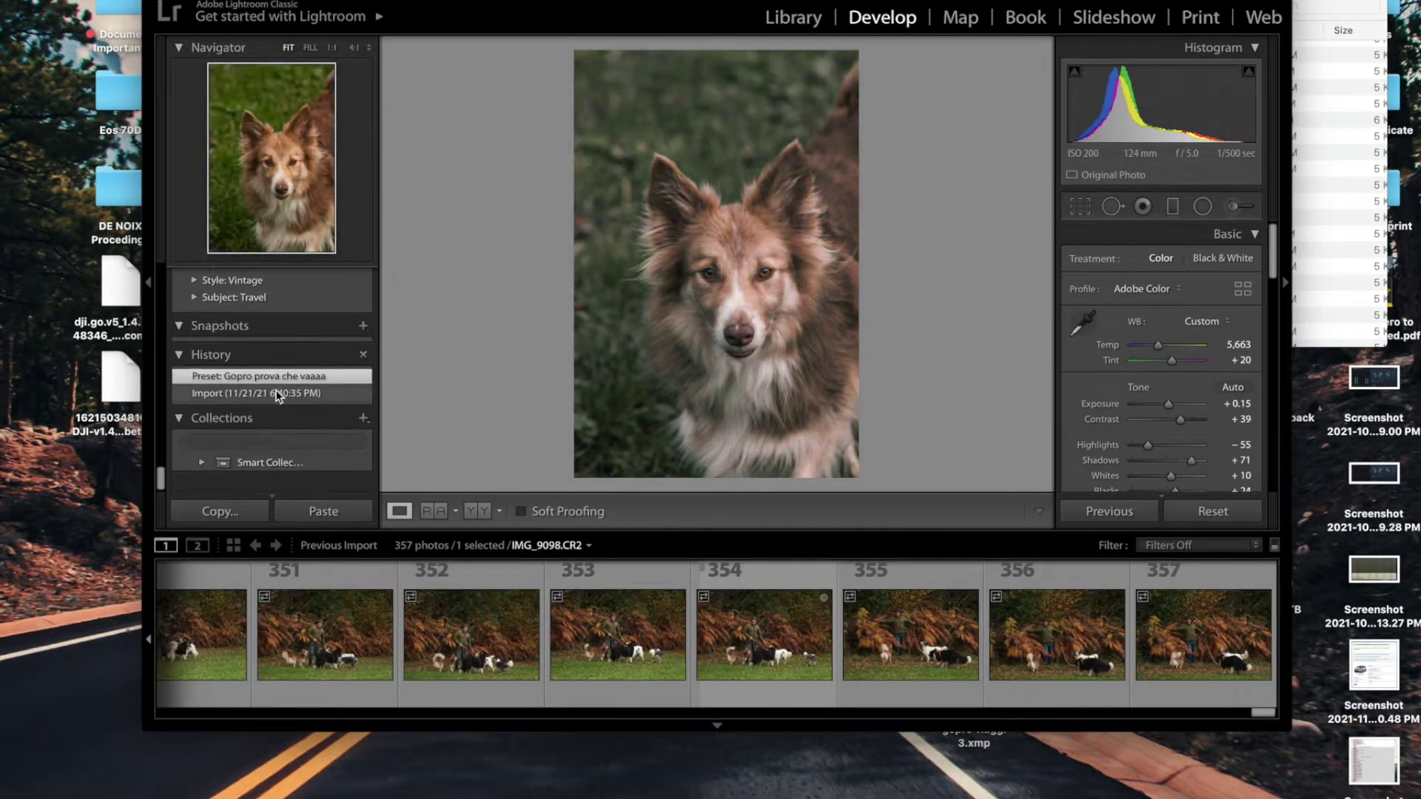
scroll(276, 390, up, 2)
scroll(260, 333, up, 2)
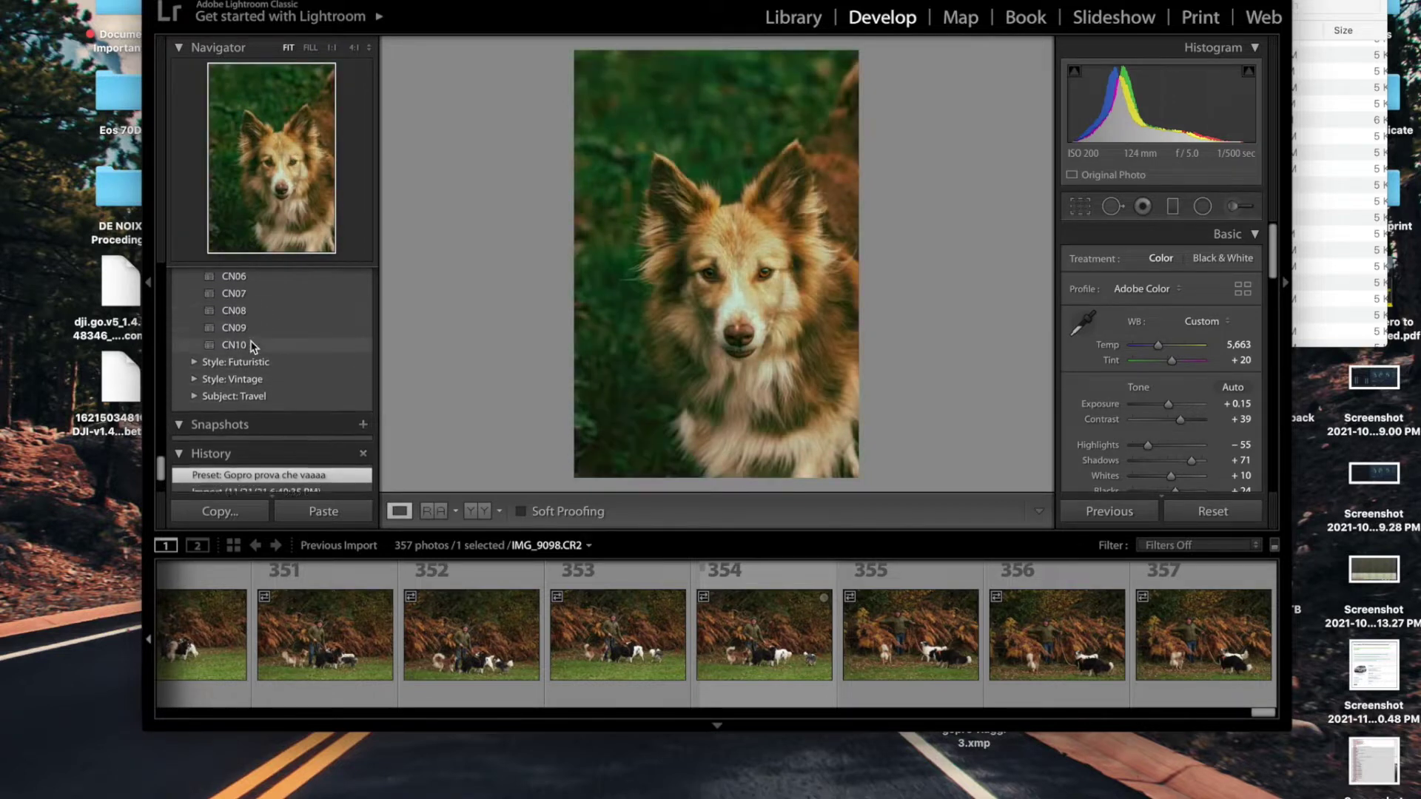
scroll(244, 339, up, 2)
scroll(222, 333, up, 1)
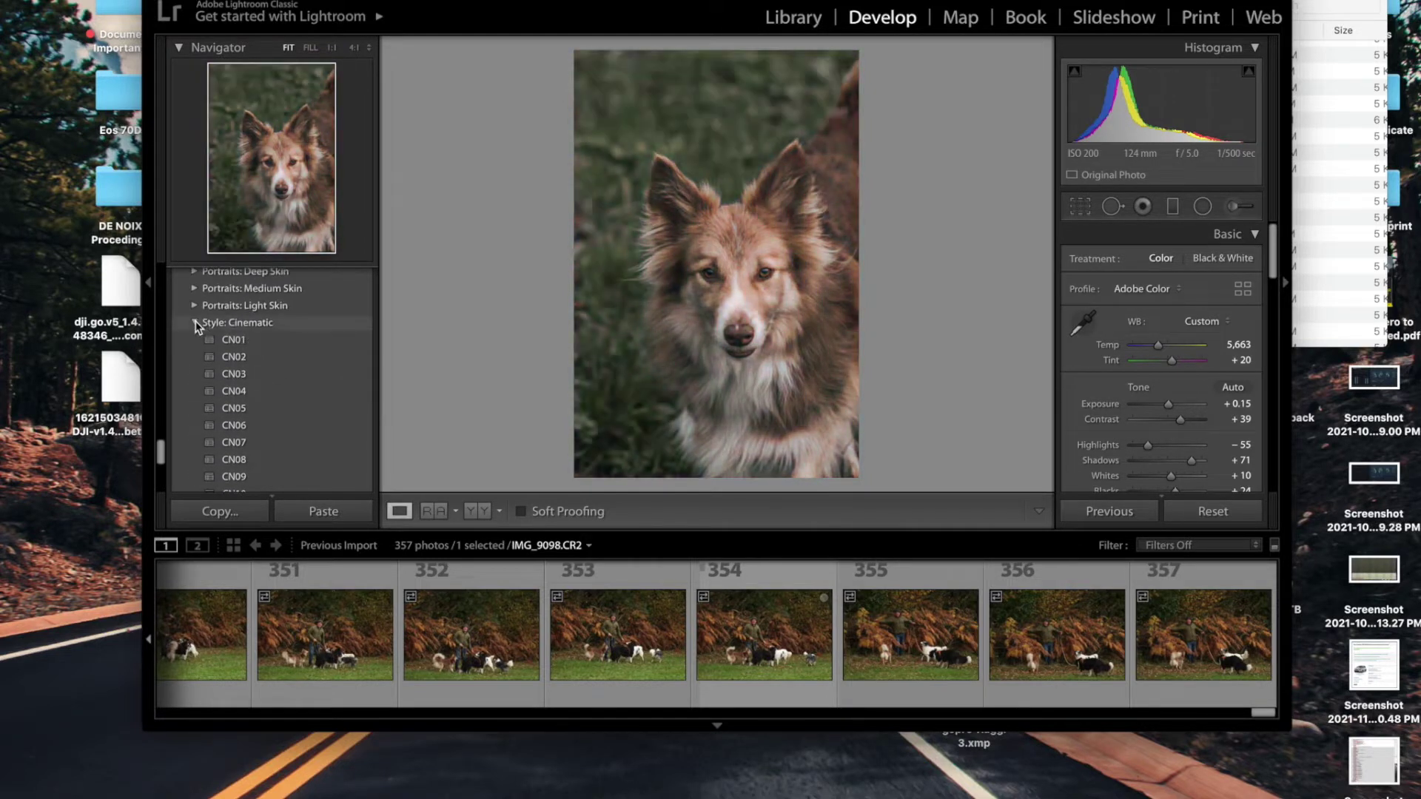
click(196, 323)
scroll(285, 417, up, 3)
scroll(292, 415, up, 1)
scroll(291, 409, up, 3)
scroll(291, 409, up, 3)
scroll(311, 344, up, 2)
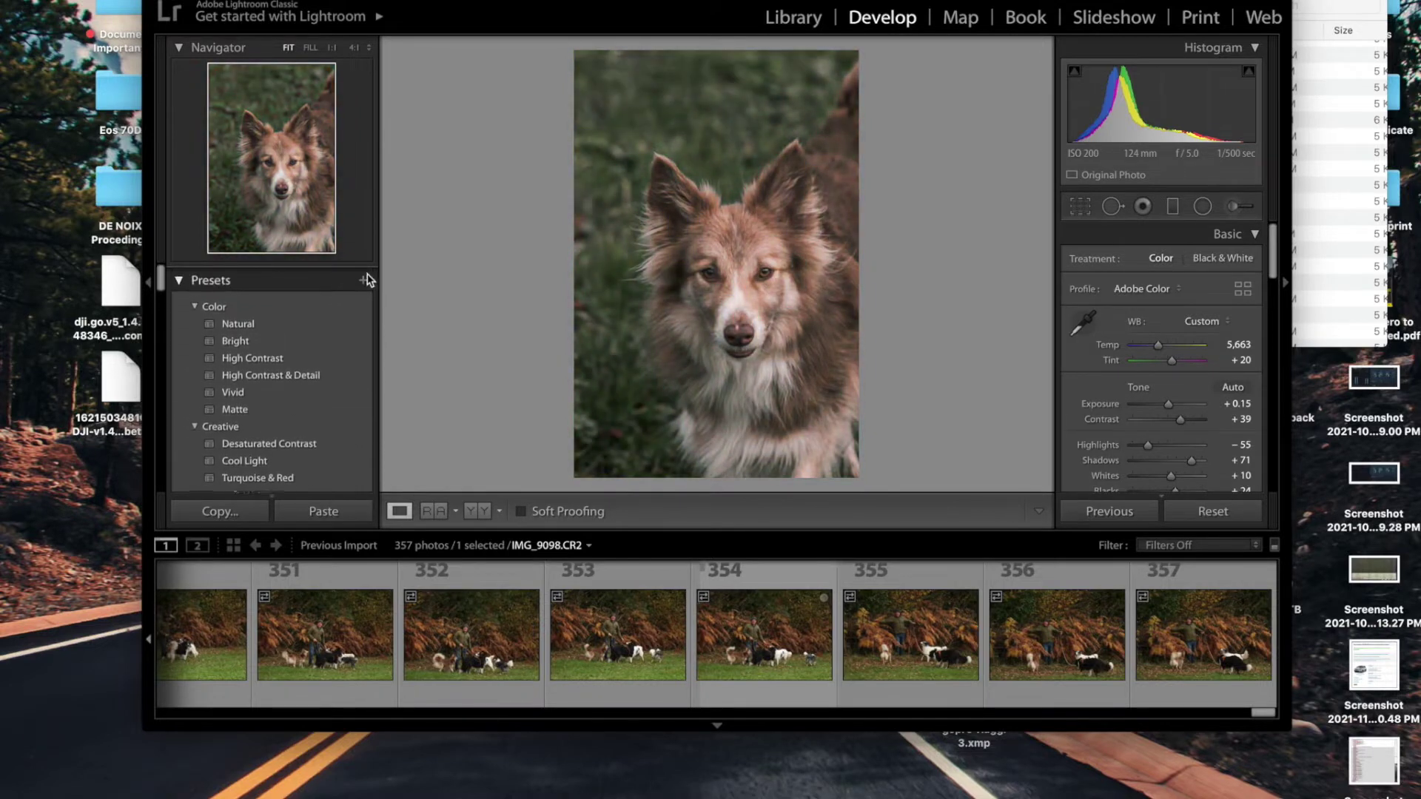
click(365, 275)
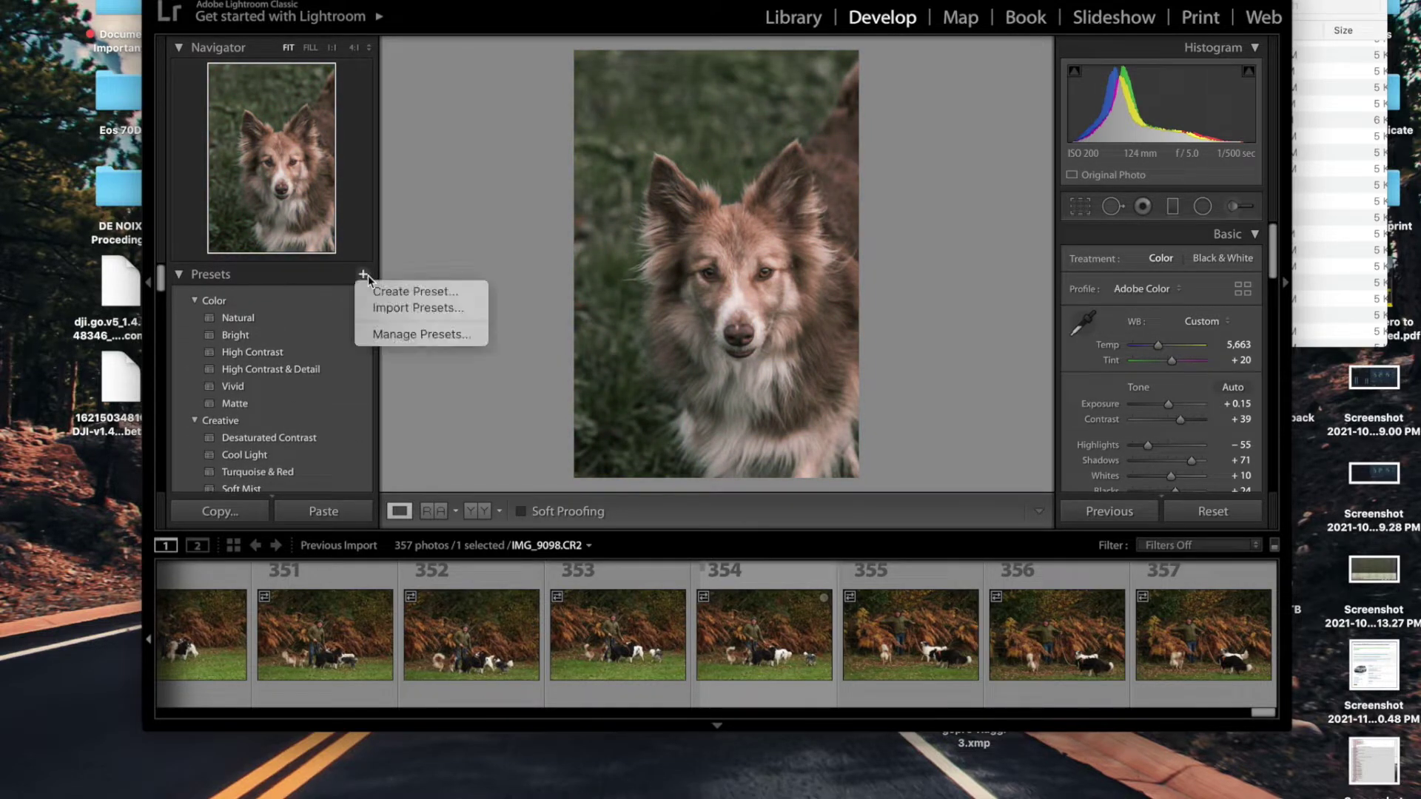
click(395, 335)
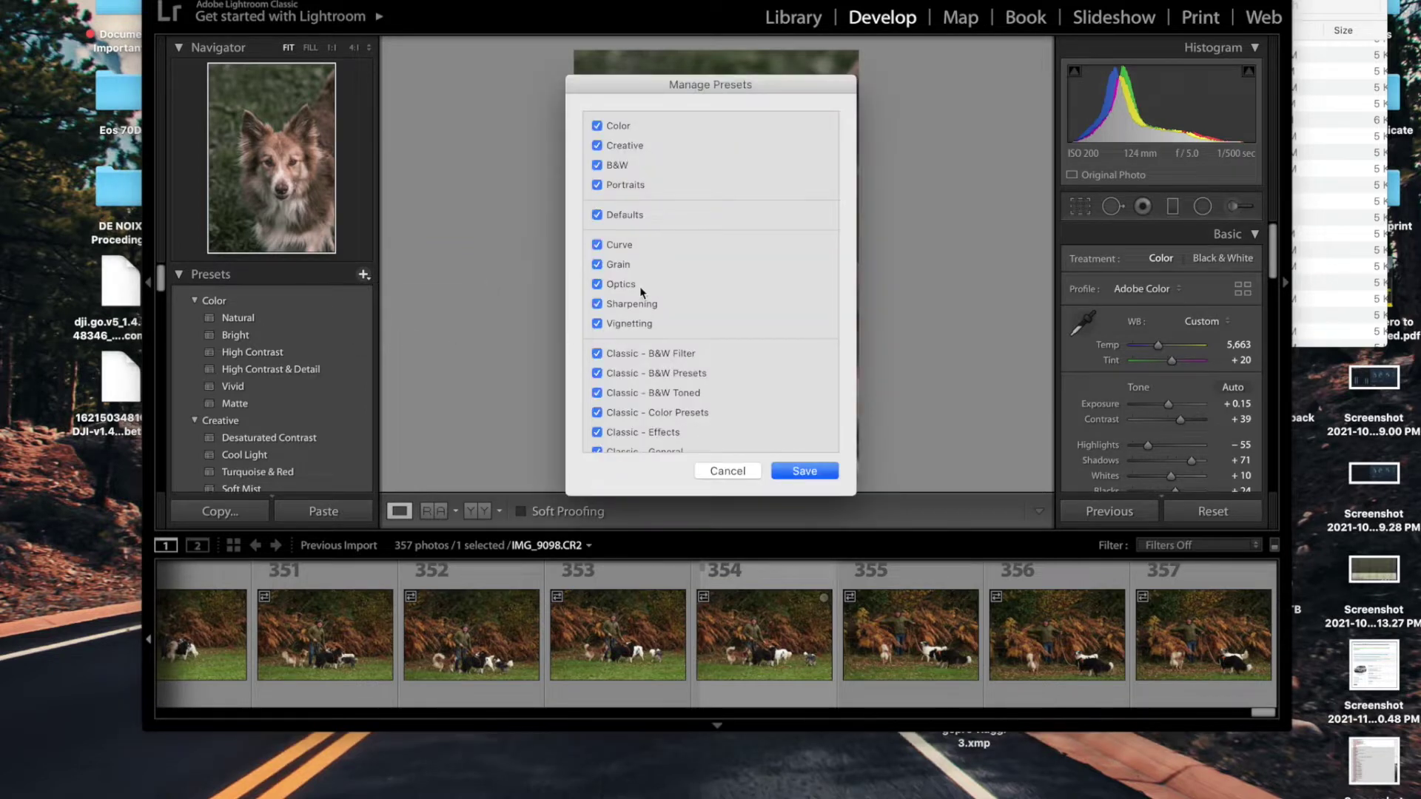
scroll(643, 339, down, 3)
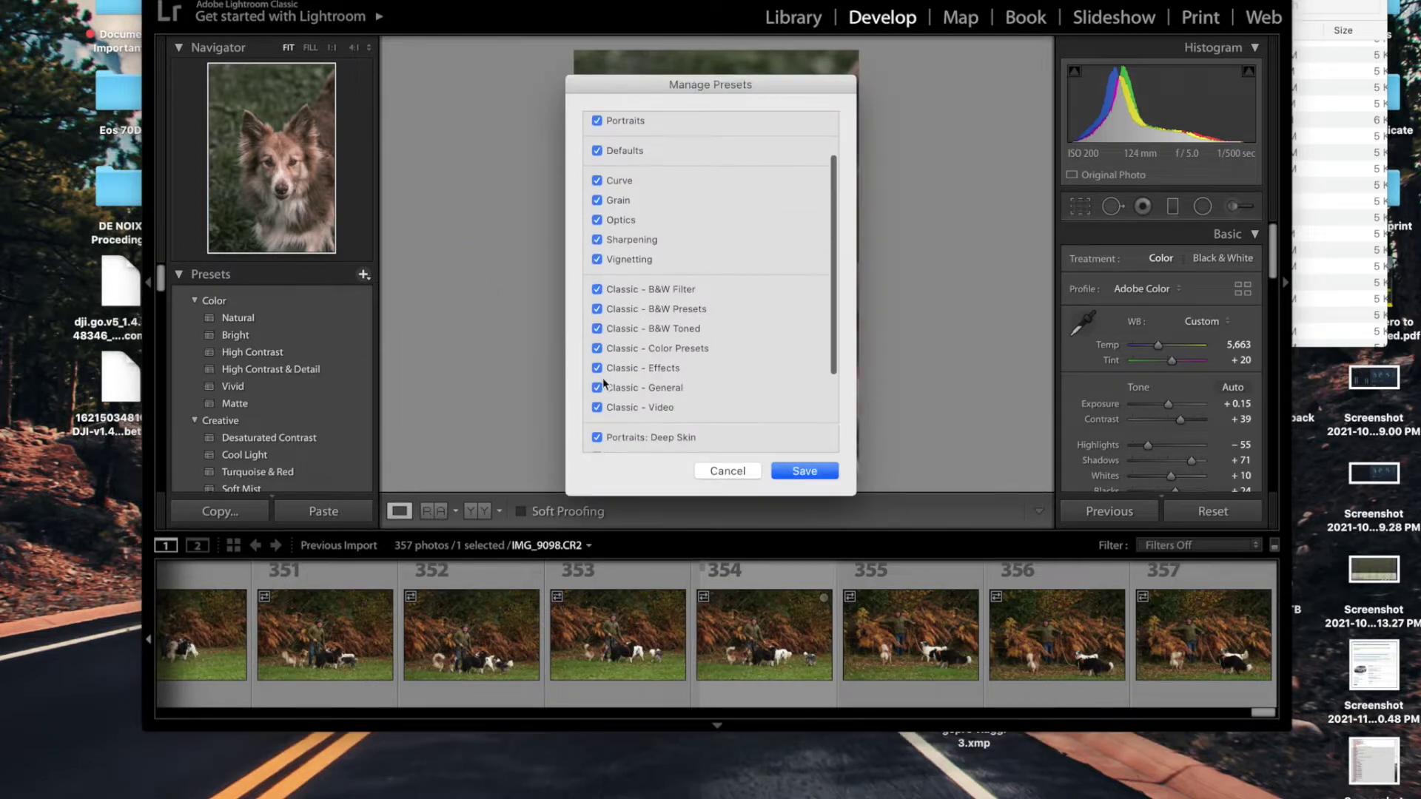
scroll(619, 409, down, 3)
scroll(622, 400, down, 2)
scroll(627, 384, up, 3)
scroll(636, 367, up, 3)
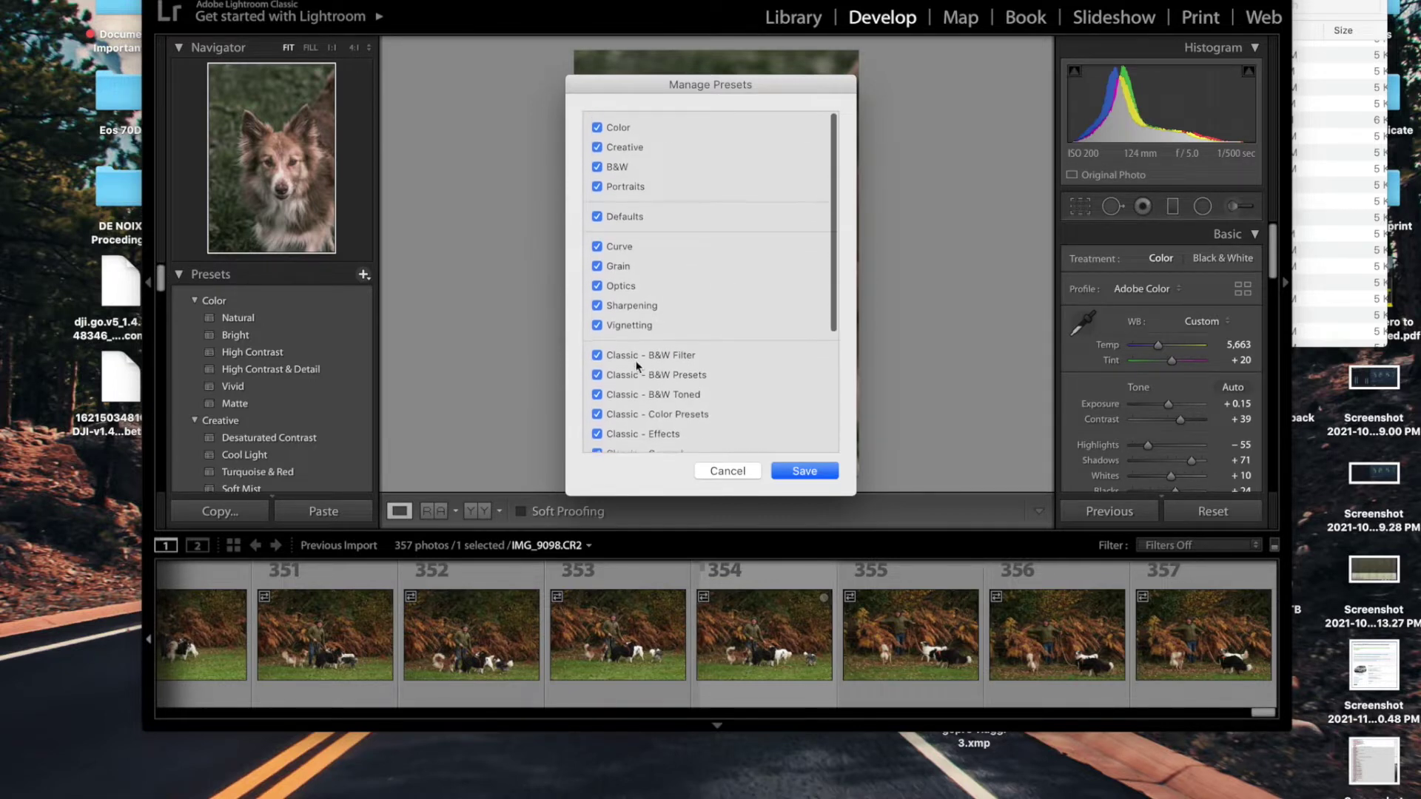
click(732, 474)
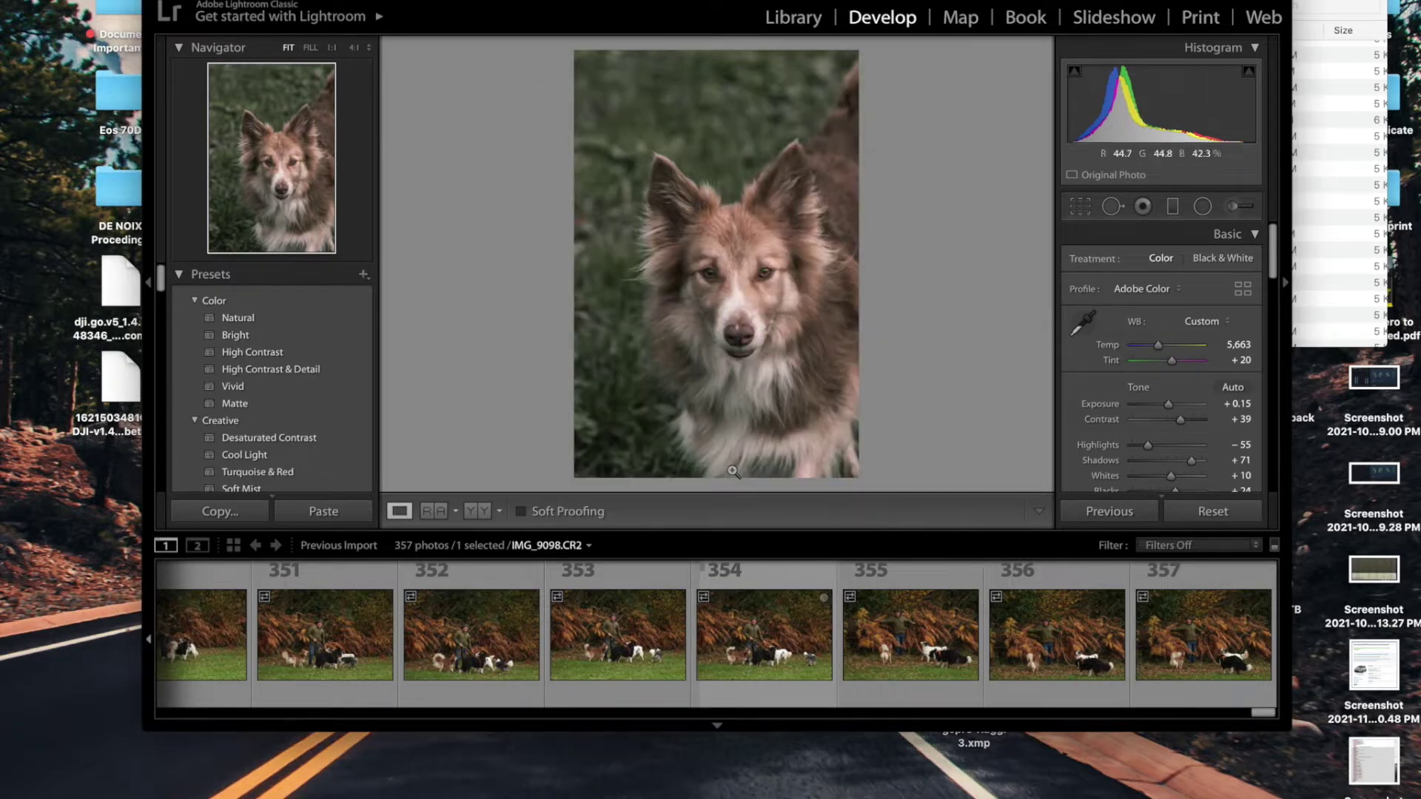
In Import Presets, browse to ENRICO 5TB > ENRICO BACKUP > User Presets lightroom
click(364, 275)
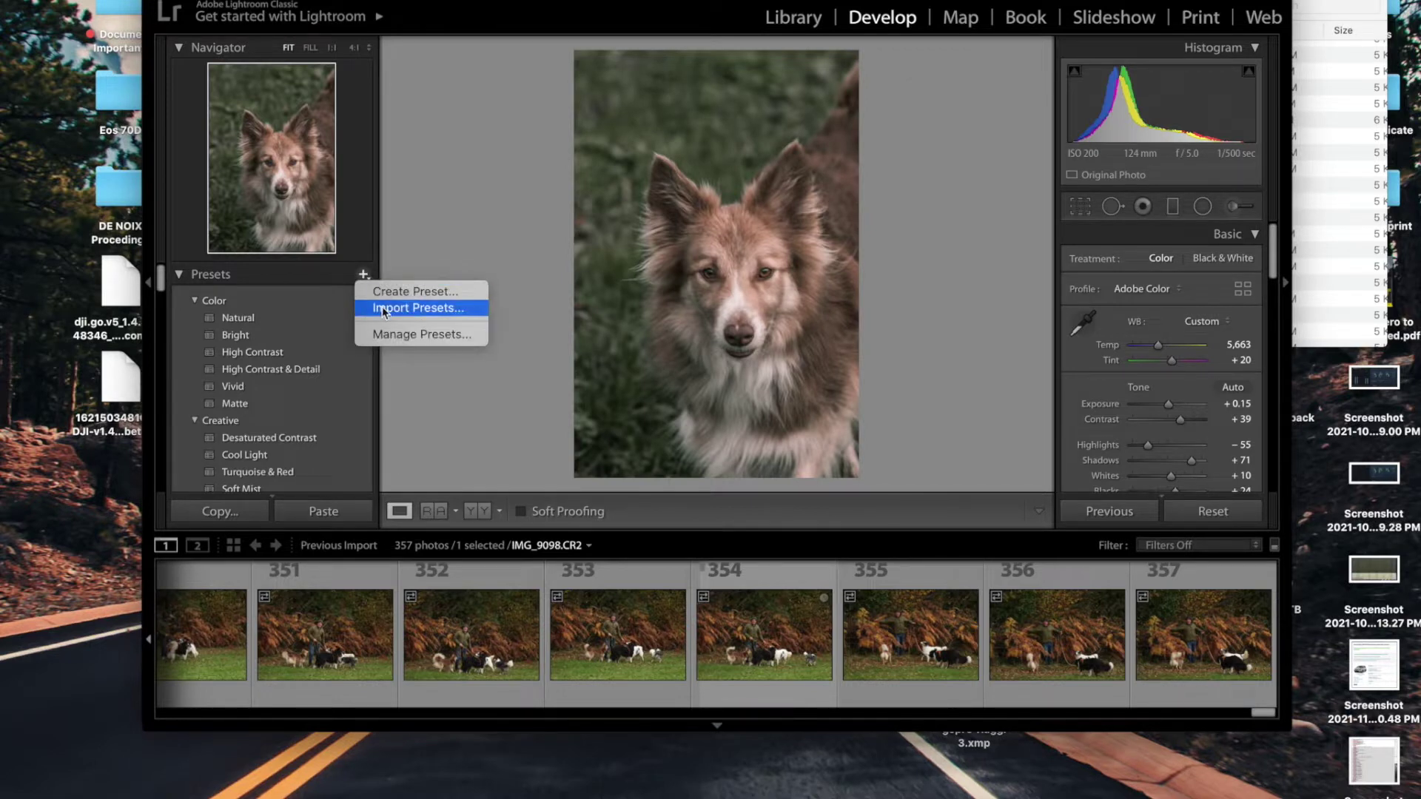
click(406, 310)
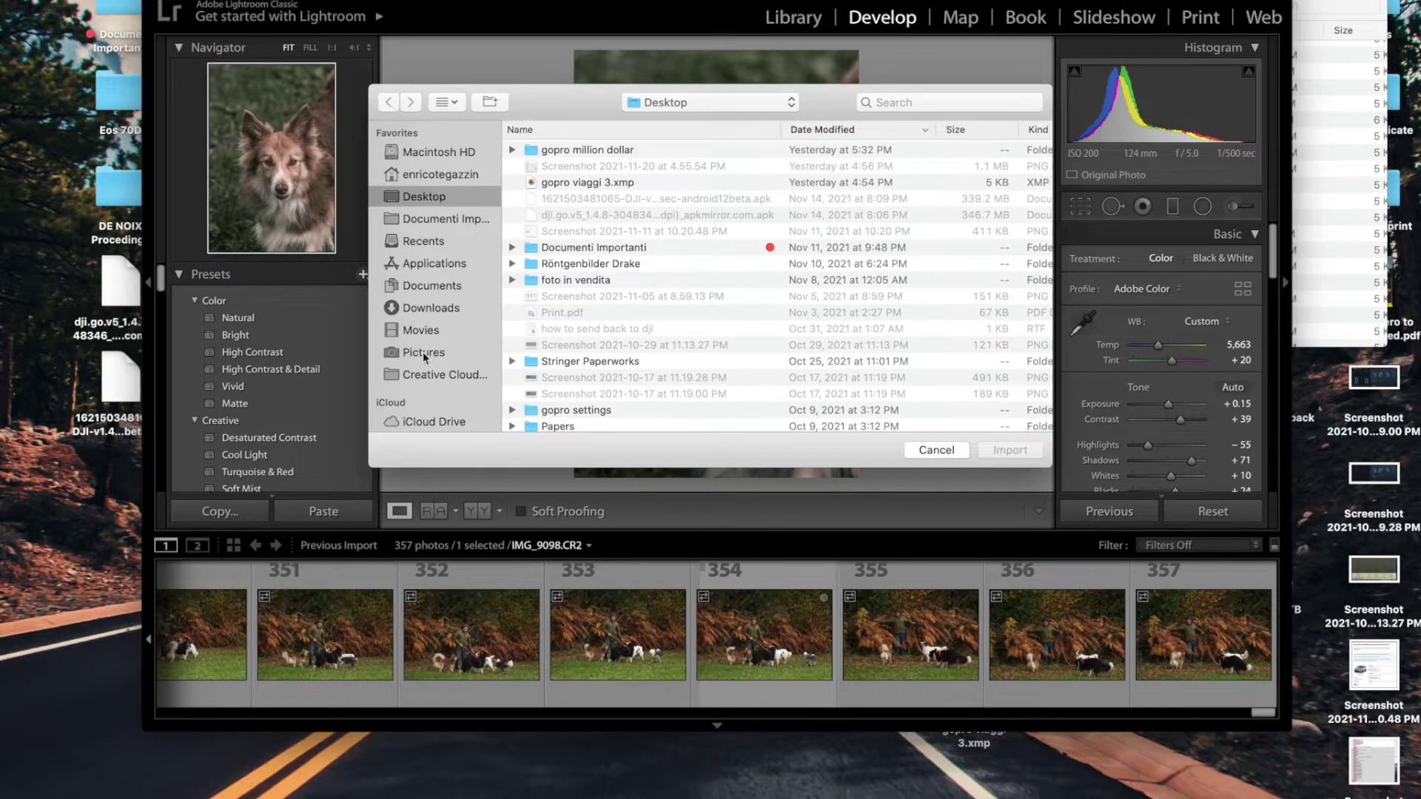
scroll(424, 353, down, 5)
click(427, 217)
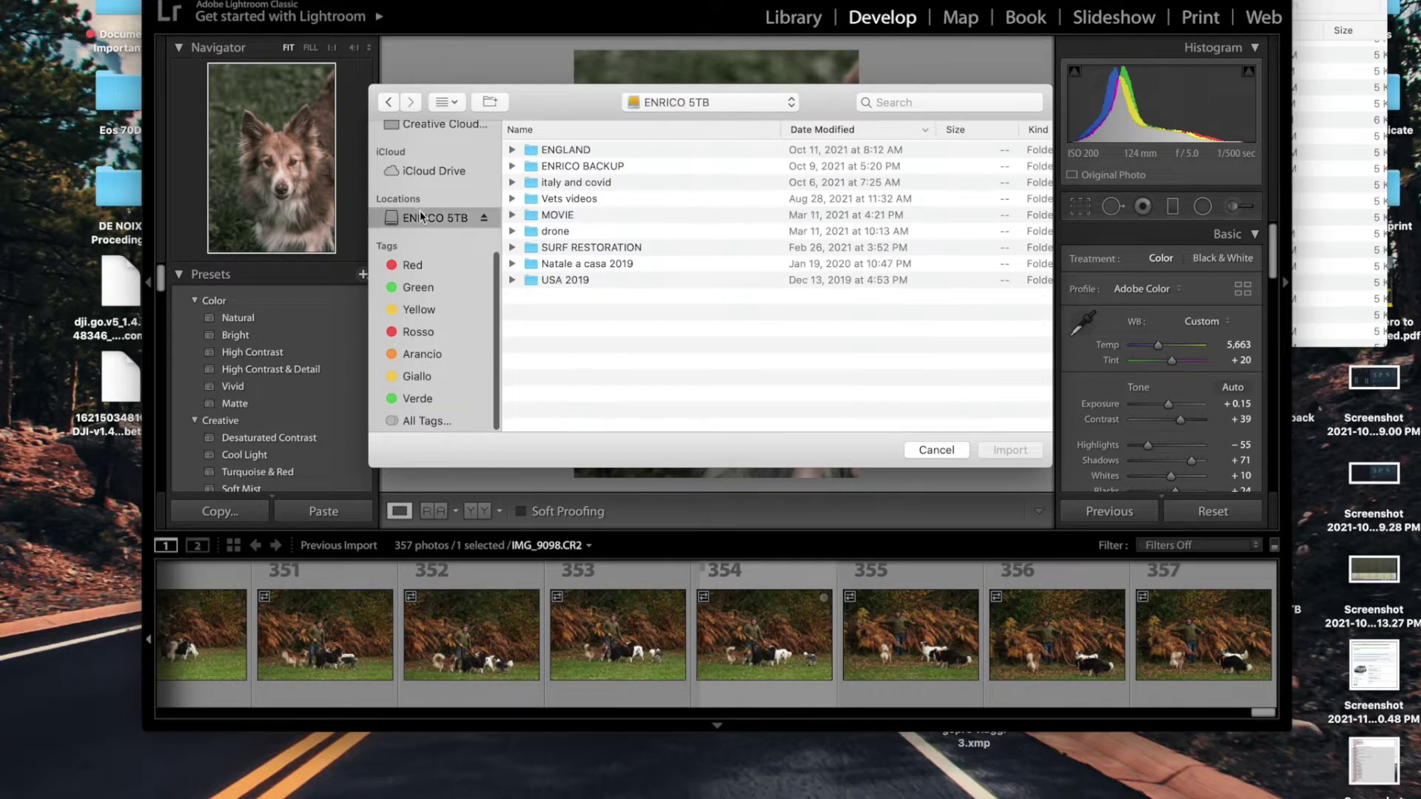
double_click(564, 165)
click(544, 230)
double_click(544, 231)
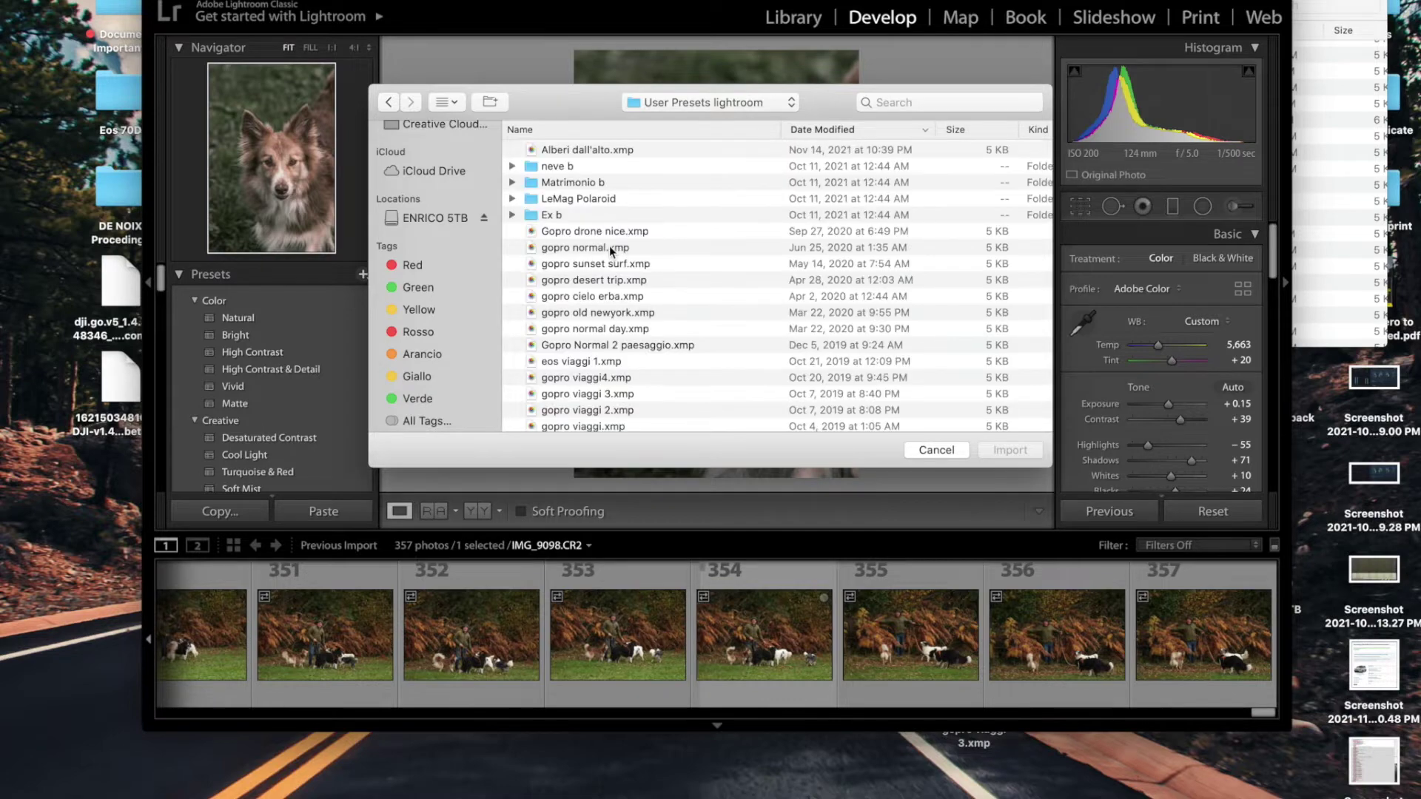
scroll(609, 253, down, 2)
scroll(610, 246, down, 5)
scroll(610, 245, down, 5)
scroll(609, 246, down, 5)
scroll(610, 244, down, 5)
scroll(610, 245, down, 5)
scroll(609, 245, down, 5)
scroll(609, 246, down, 5)
scroll(609, 246, down, 5)
scroll(610, 251, down, 5)
scroll(610, 250, down, 5)
scroll(610, 251, down, 5)
scroll(610, 251, down, 5)
scroll(609, 251, down, 5)
scroll(609, 251, down, 5)
scroll(610, 250, down, 2)
scroll(694, 187, down, 5)
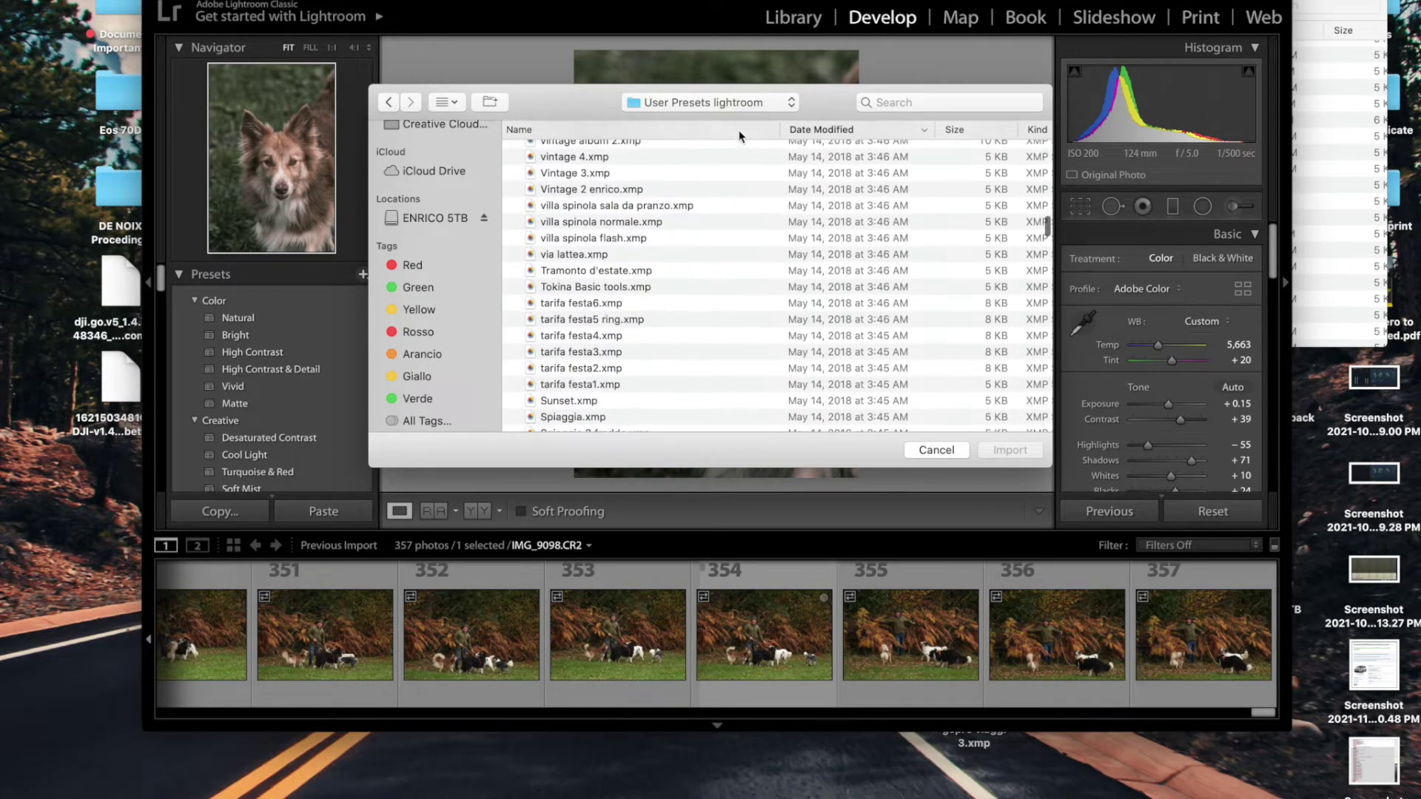
Sort by name, select Gopro Sunset plus the four gopro viaggi files, and import them
click(519, 128)
scroll(528, 324, down, 3)
scroll(528, 322, down, 3)
scroll(528, 324, down, 3)
scroll(529, 323, down, 3)
scroll(528, 323, down, 3)
scroll(528, 324, up, 3)
scroll(529, 322, up, 3)
scroll(529, 323, up, 2)
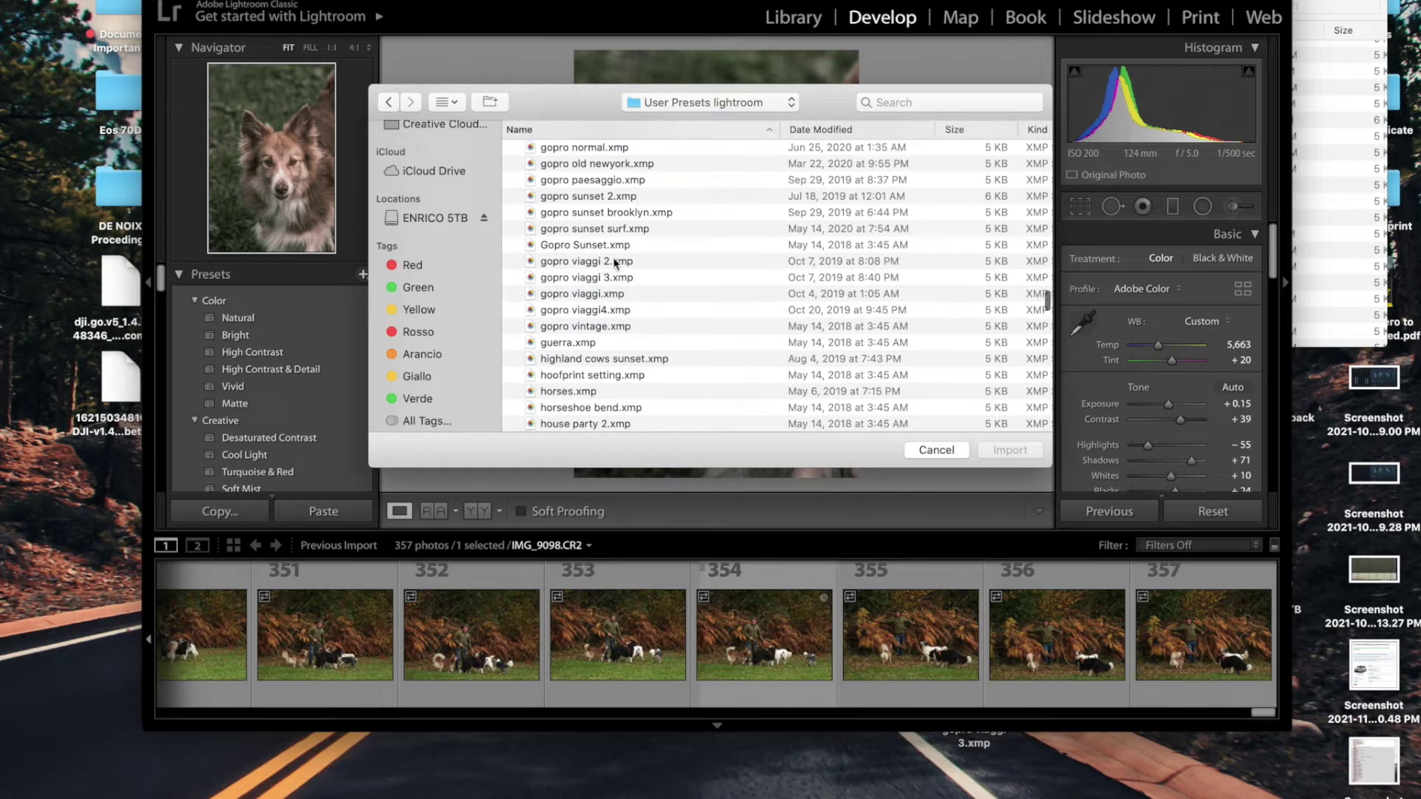
click(580, 251)
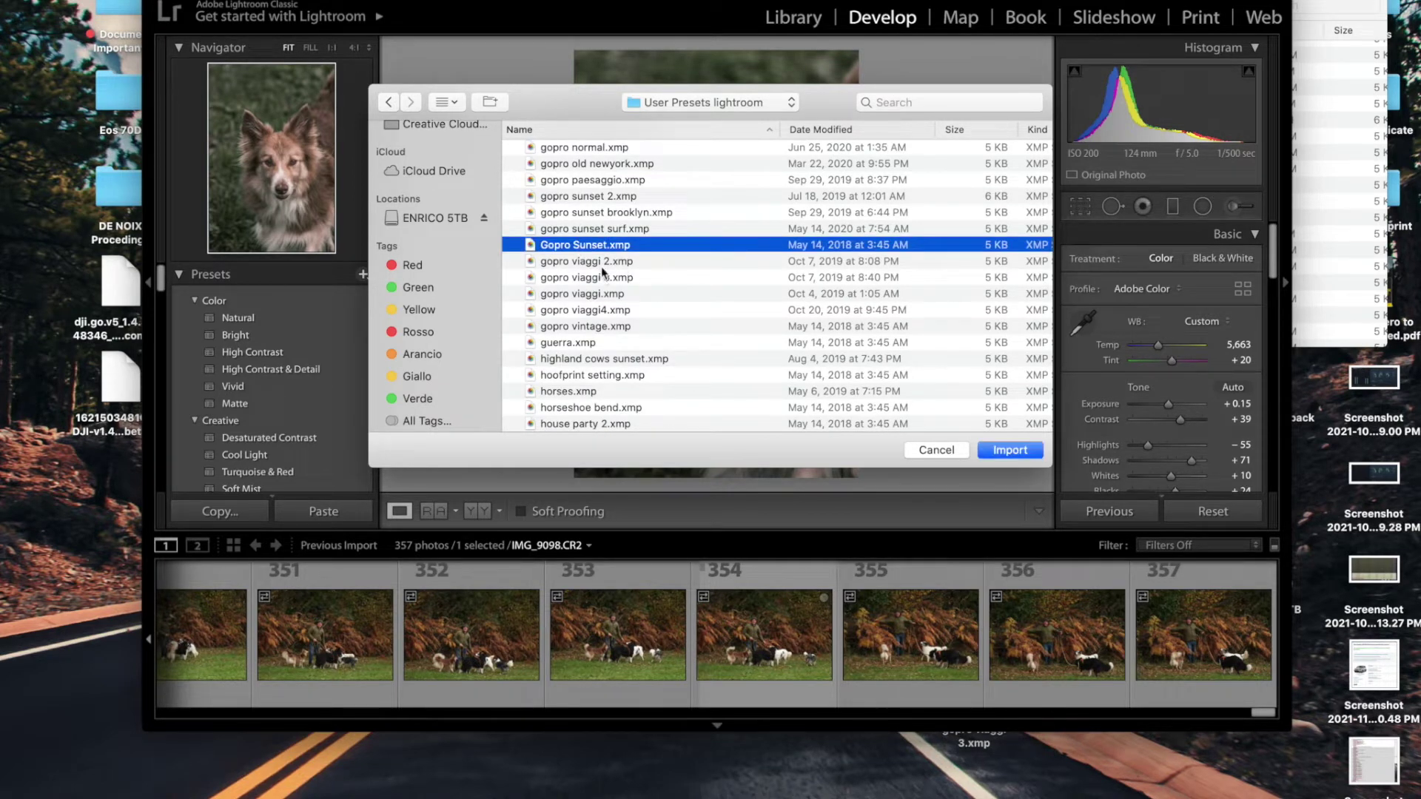
shift+click(599, 263)
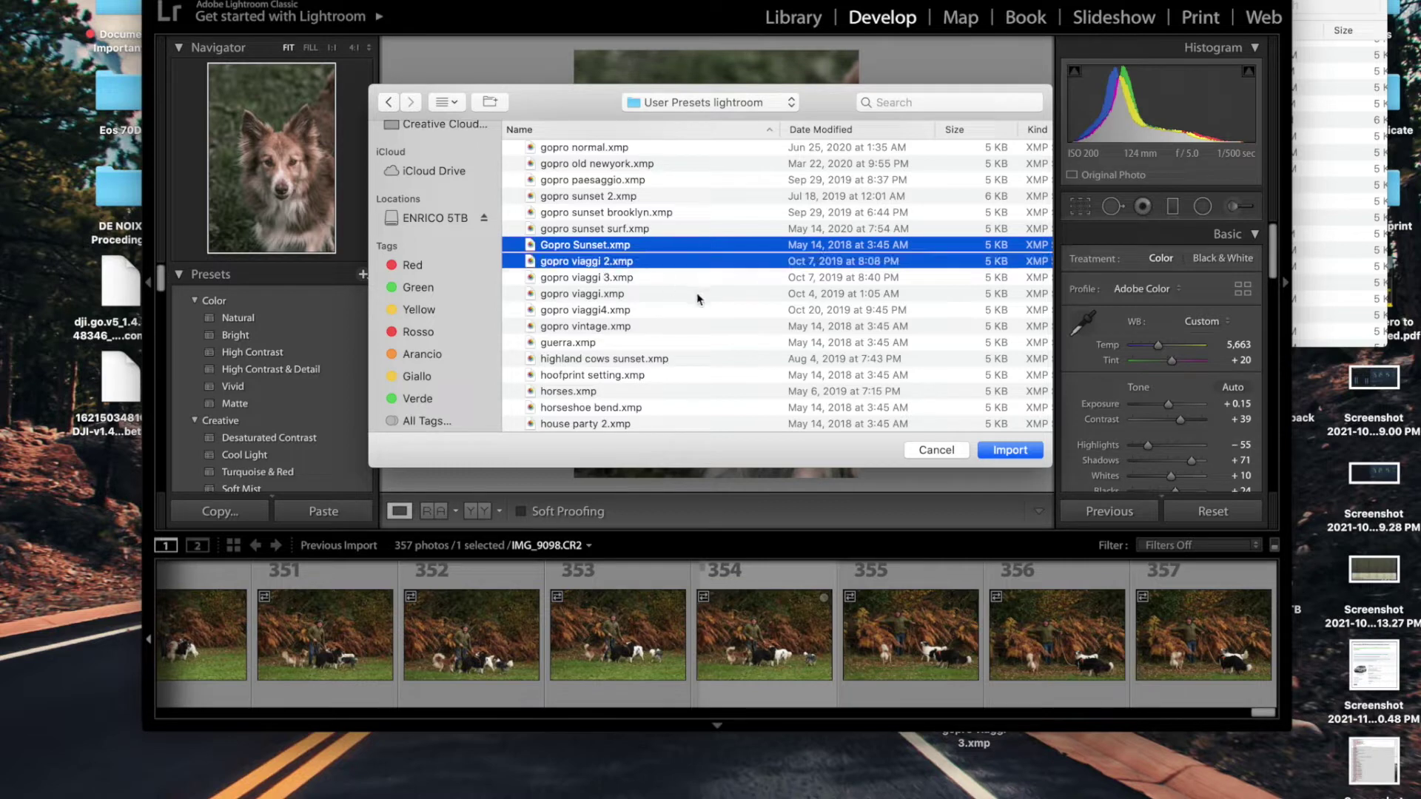
shift+click(601, 279)
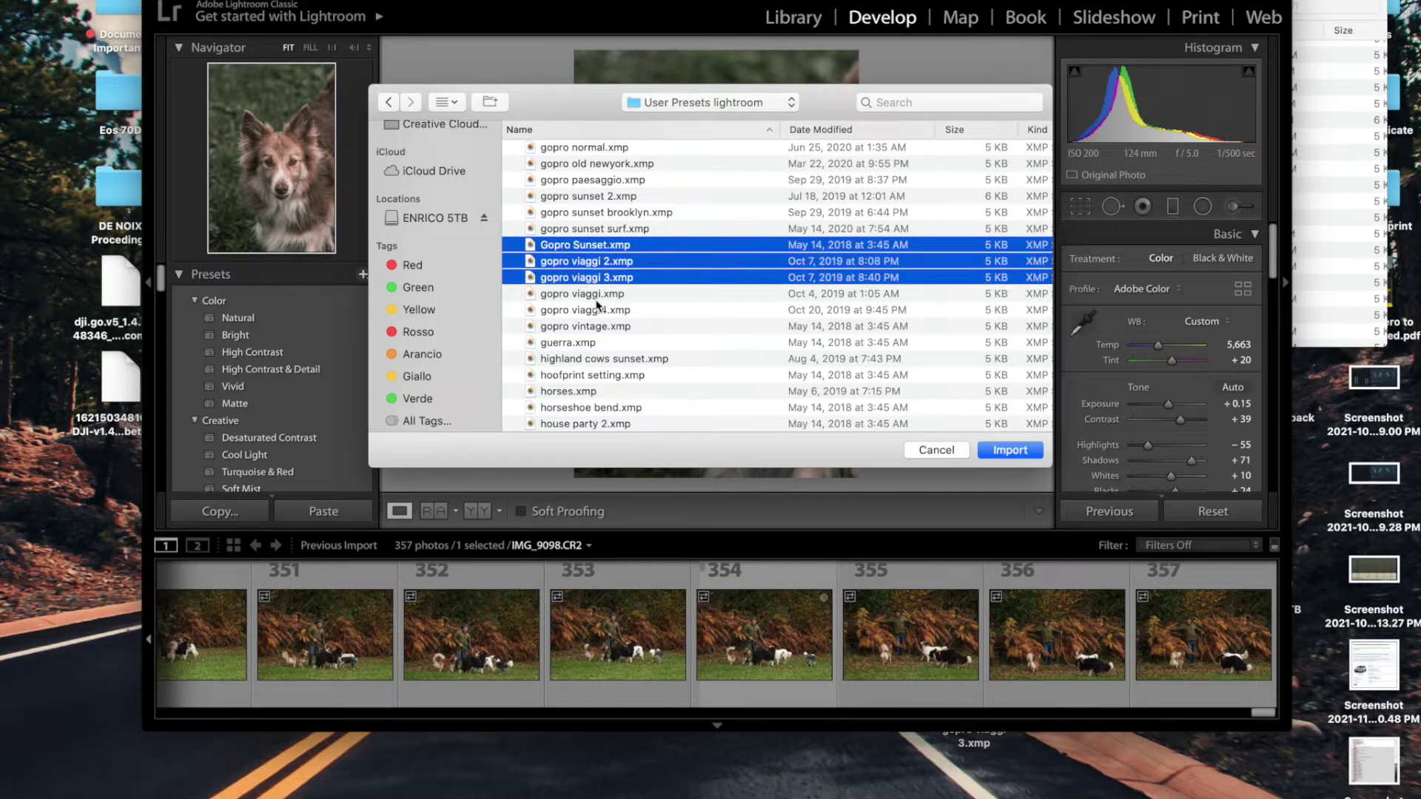
shift+click(600, 311)
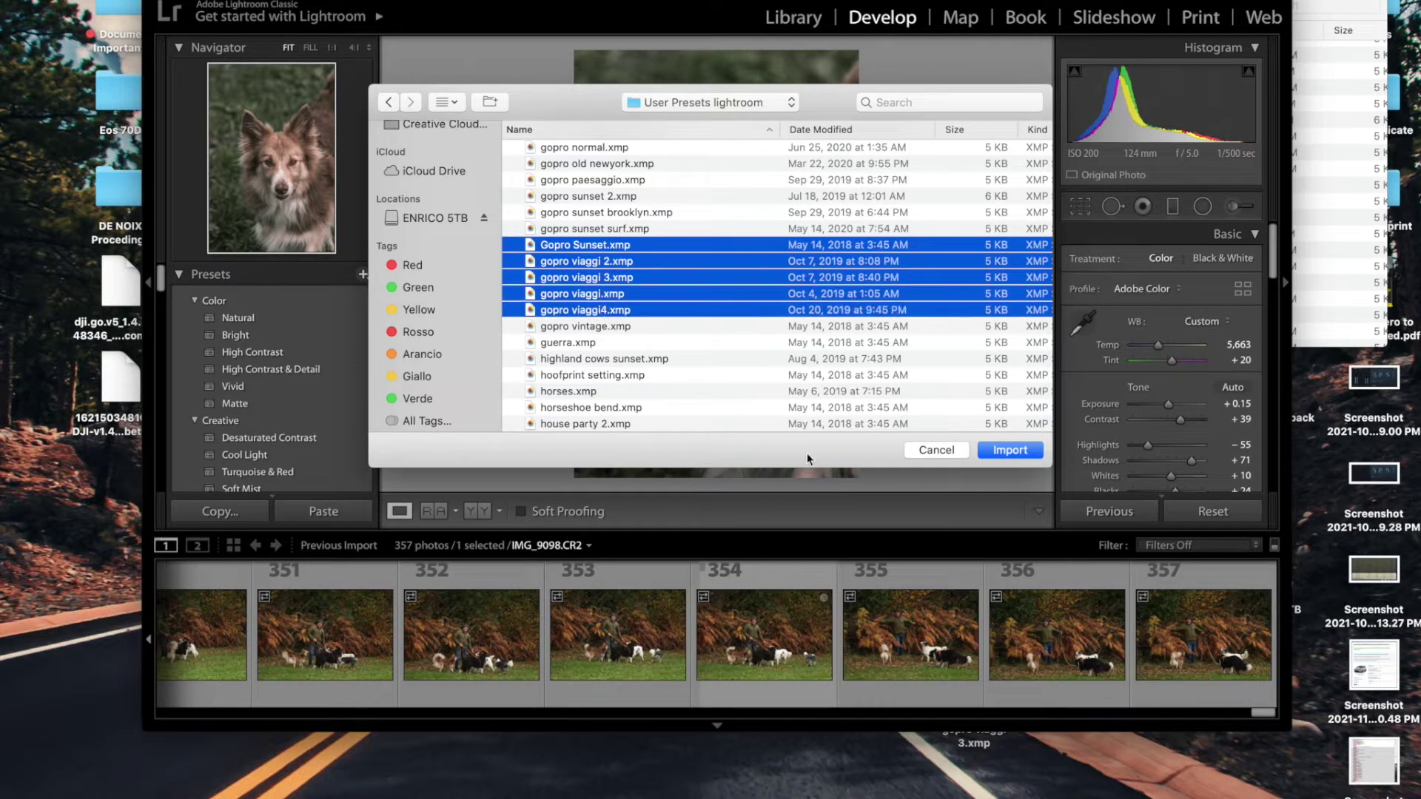
click(1010, 449)
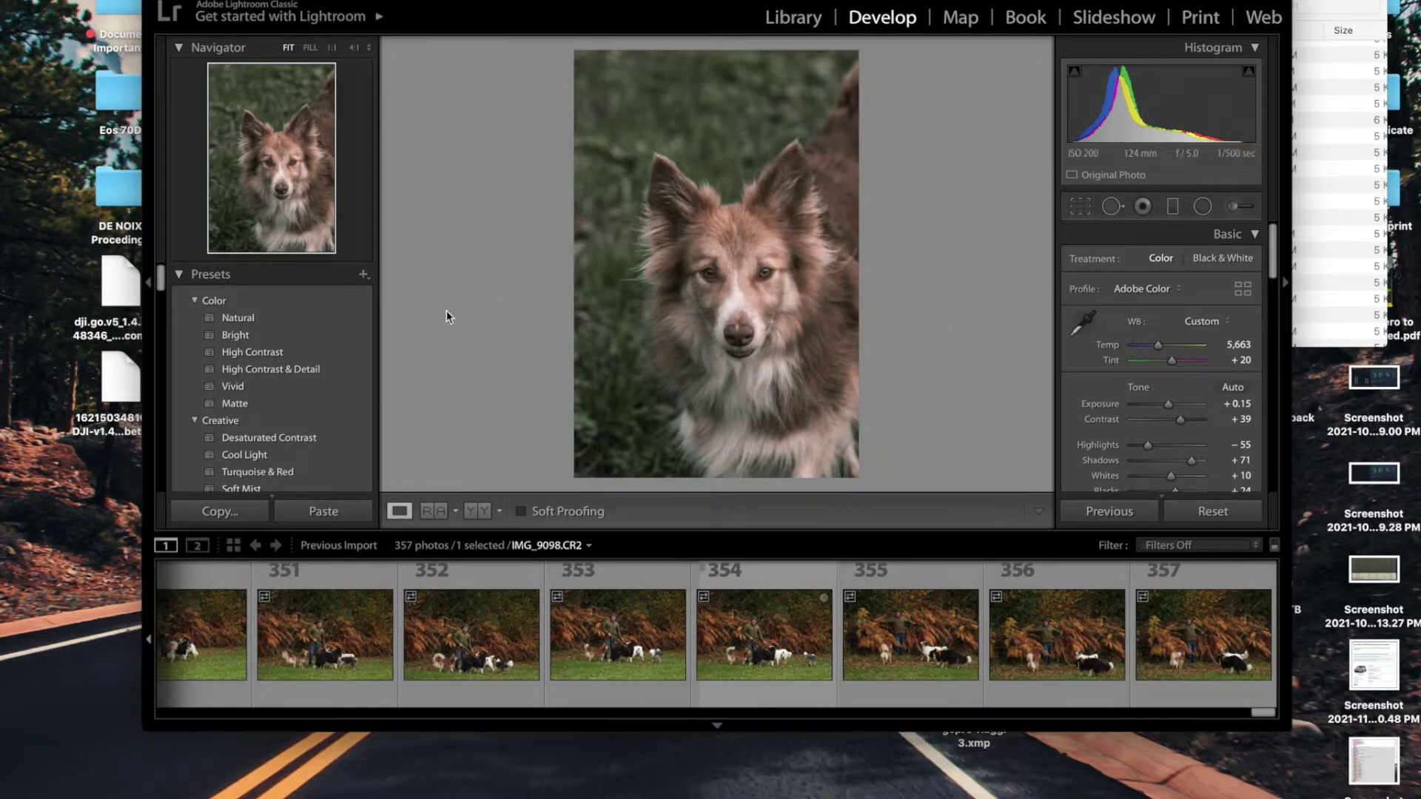
scroll(278, 378, down, 5)
scroll(315, 362, down, 5)
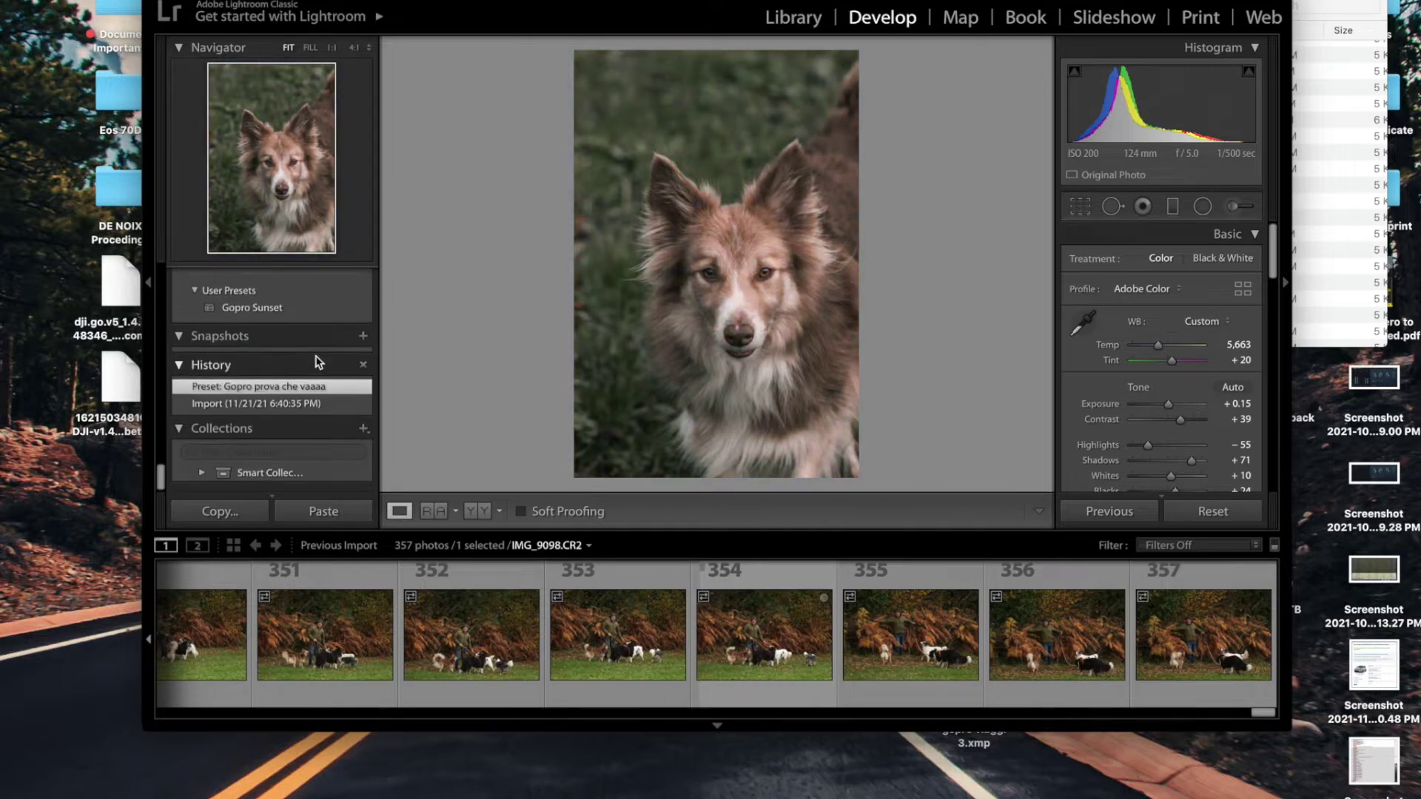
scroll(315, 363, up, 2)
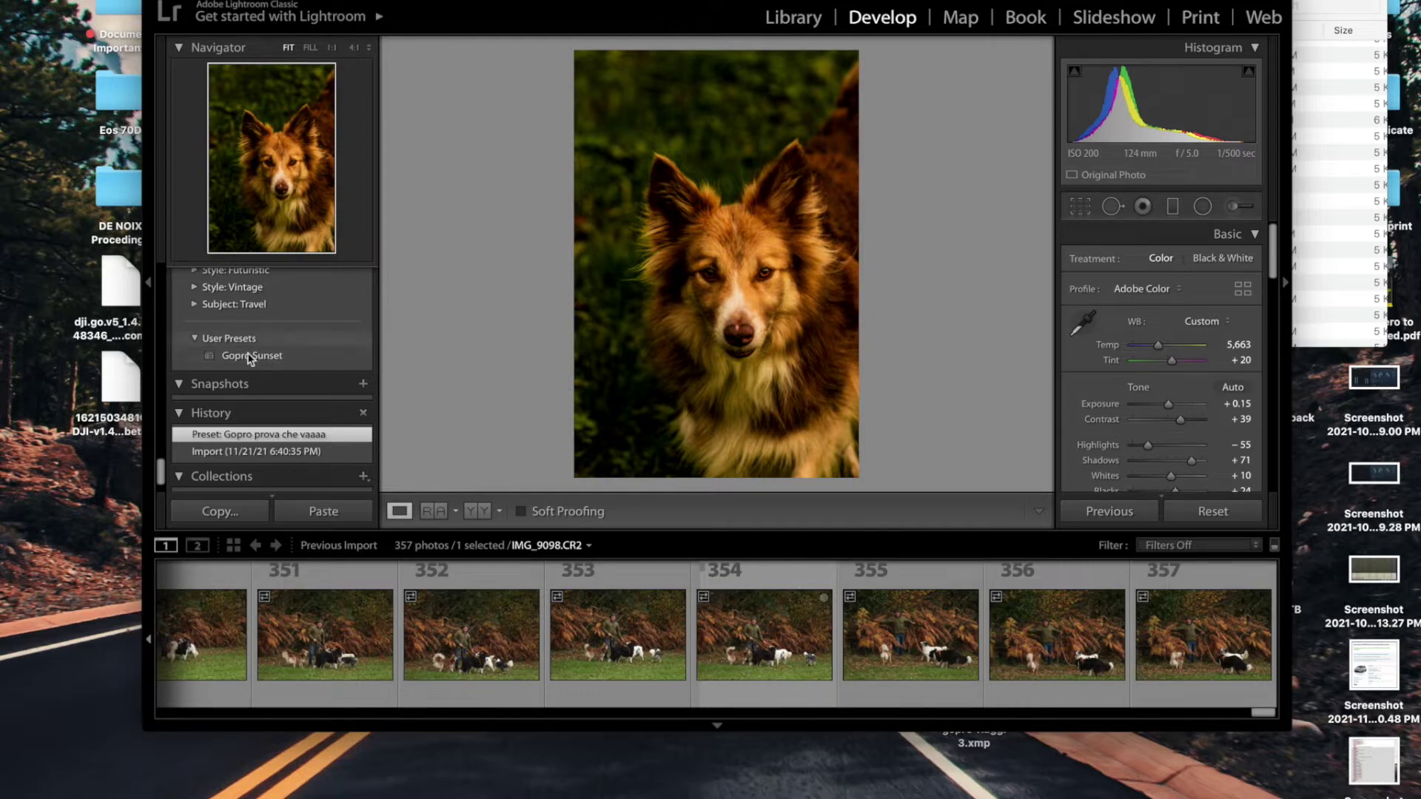
Apply the Gopro Sunset user preset to the dog photo and show its file in Finder
click(255, 357)
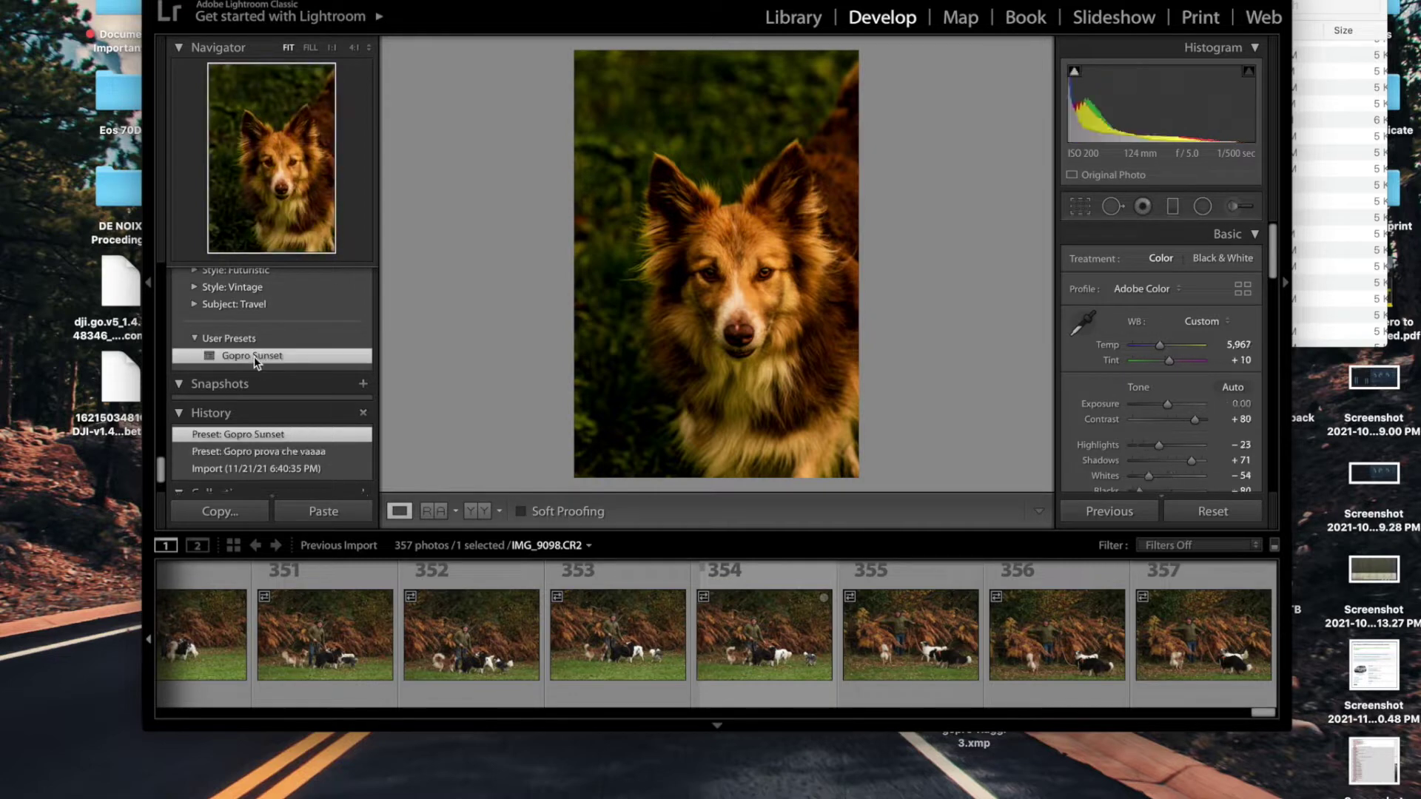
right_click(254, 356)
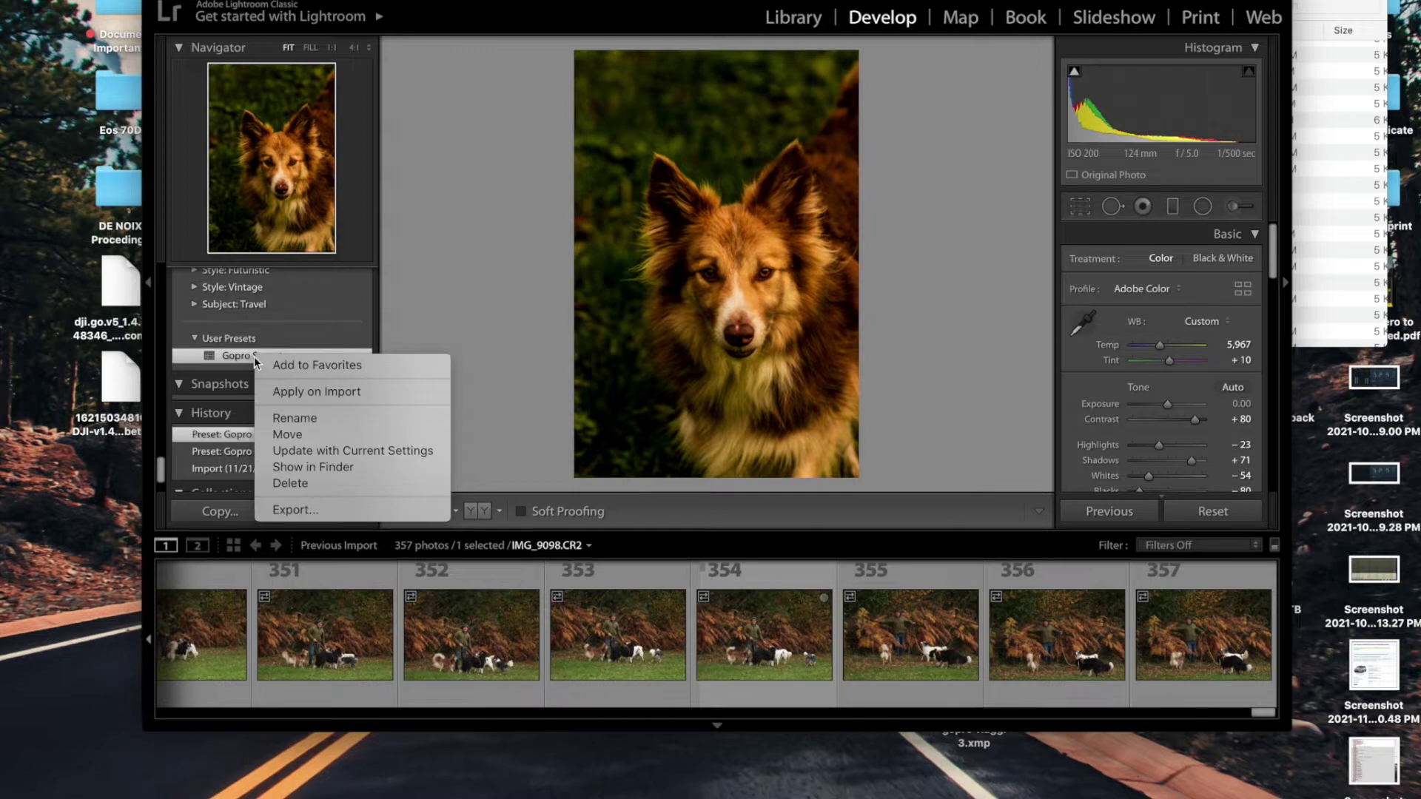
click(307, 467)
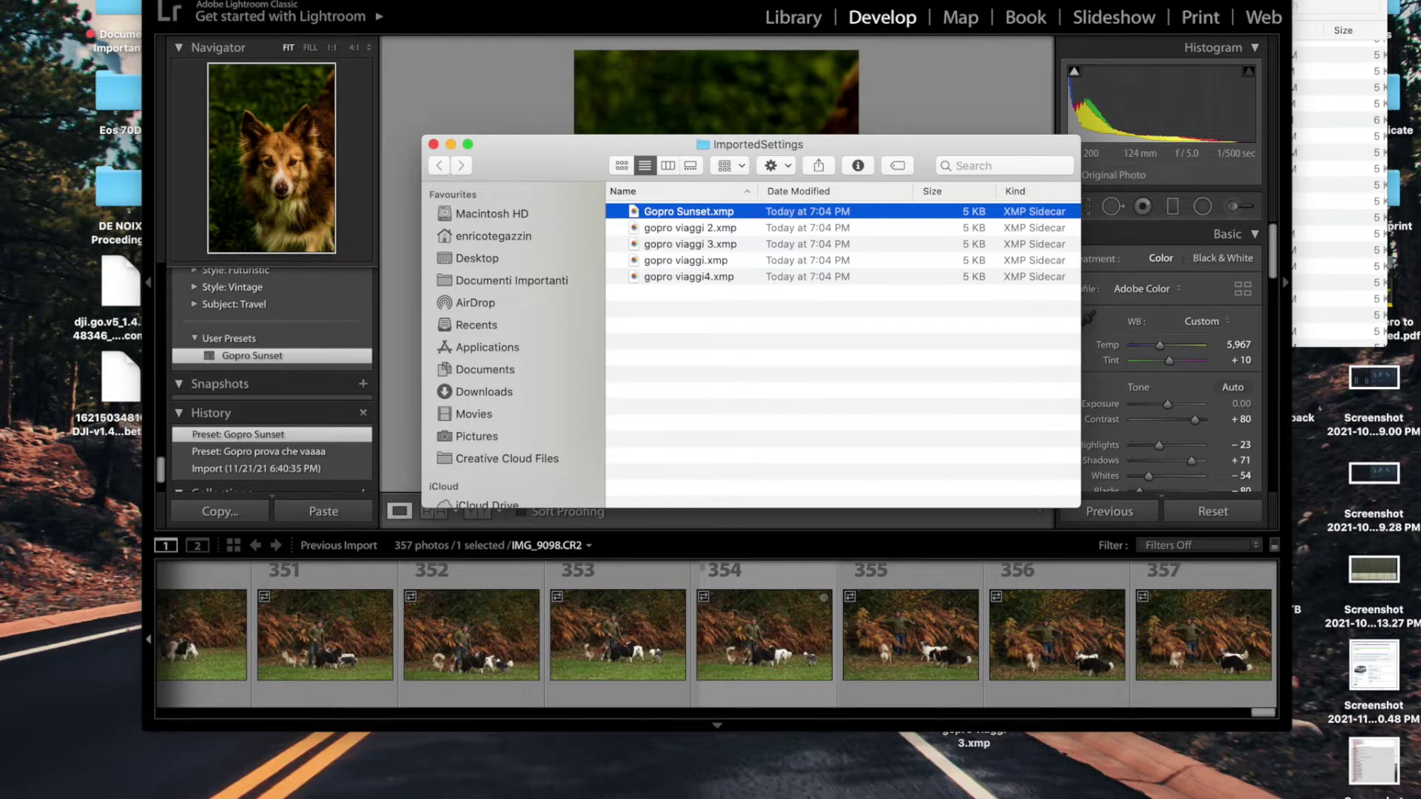
Open Gopro Sunset.xmp with TextEdit from the User Presets lightroom folder
click(1349, 5)
click(991, 169)
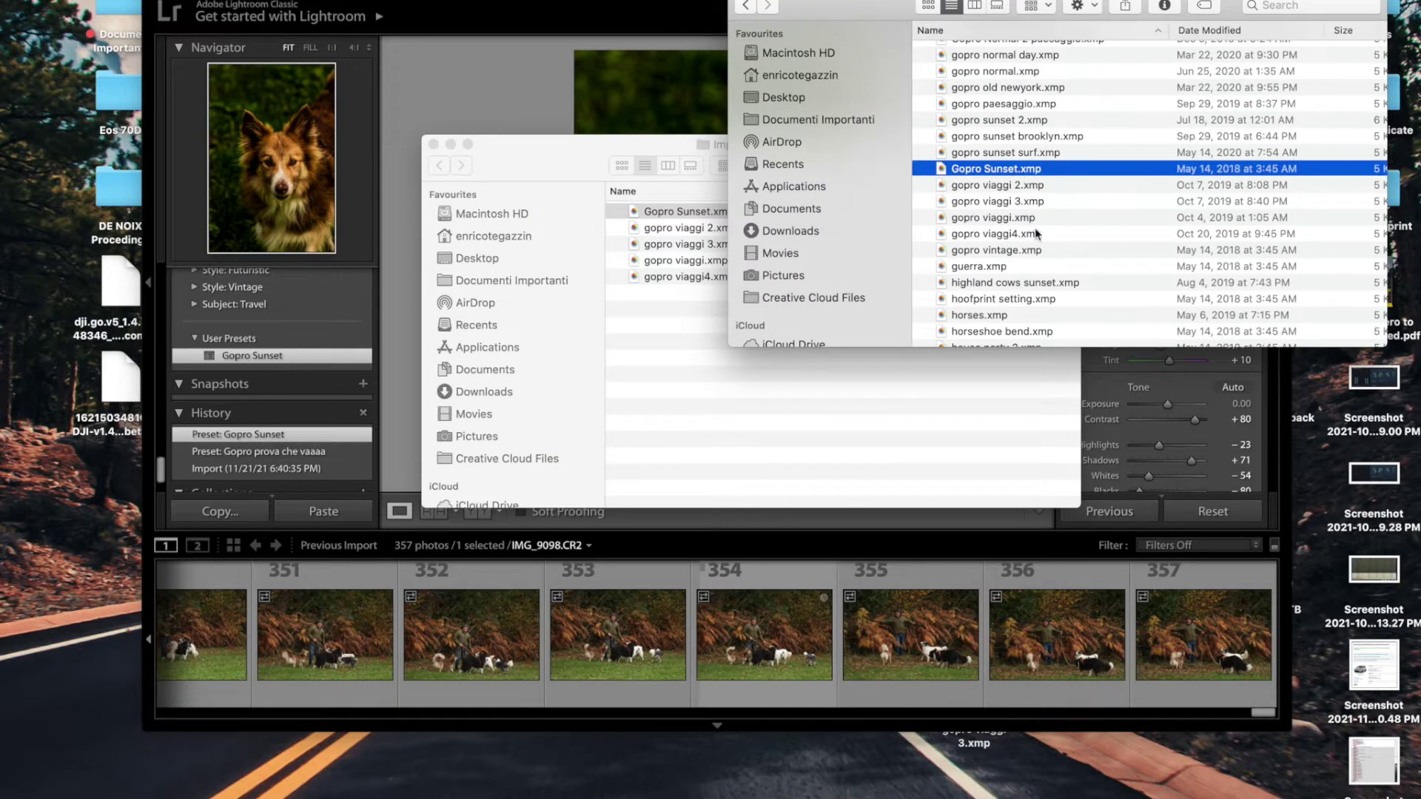
right_click(976, 172)
mouse_move(1021, 190)
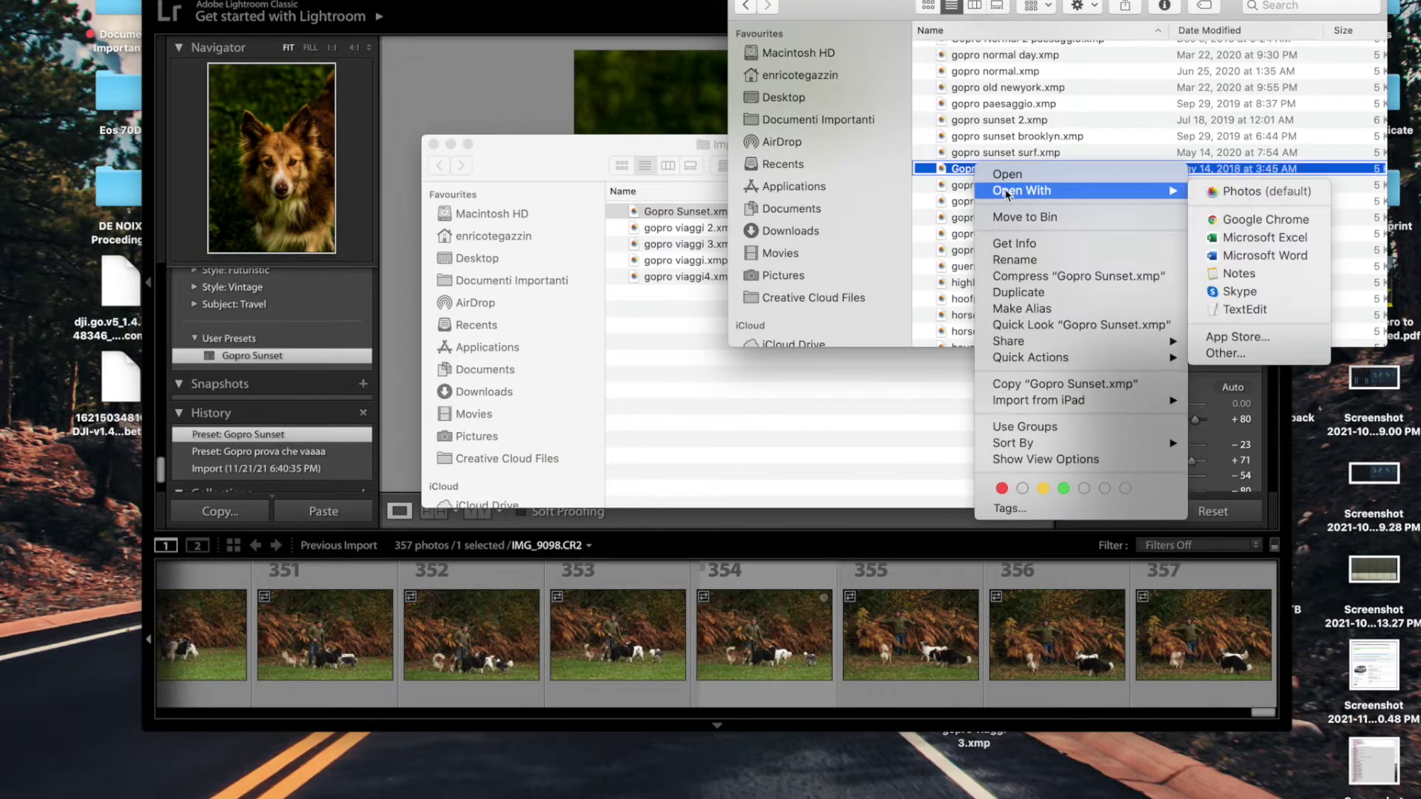
click(1244, 310)
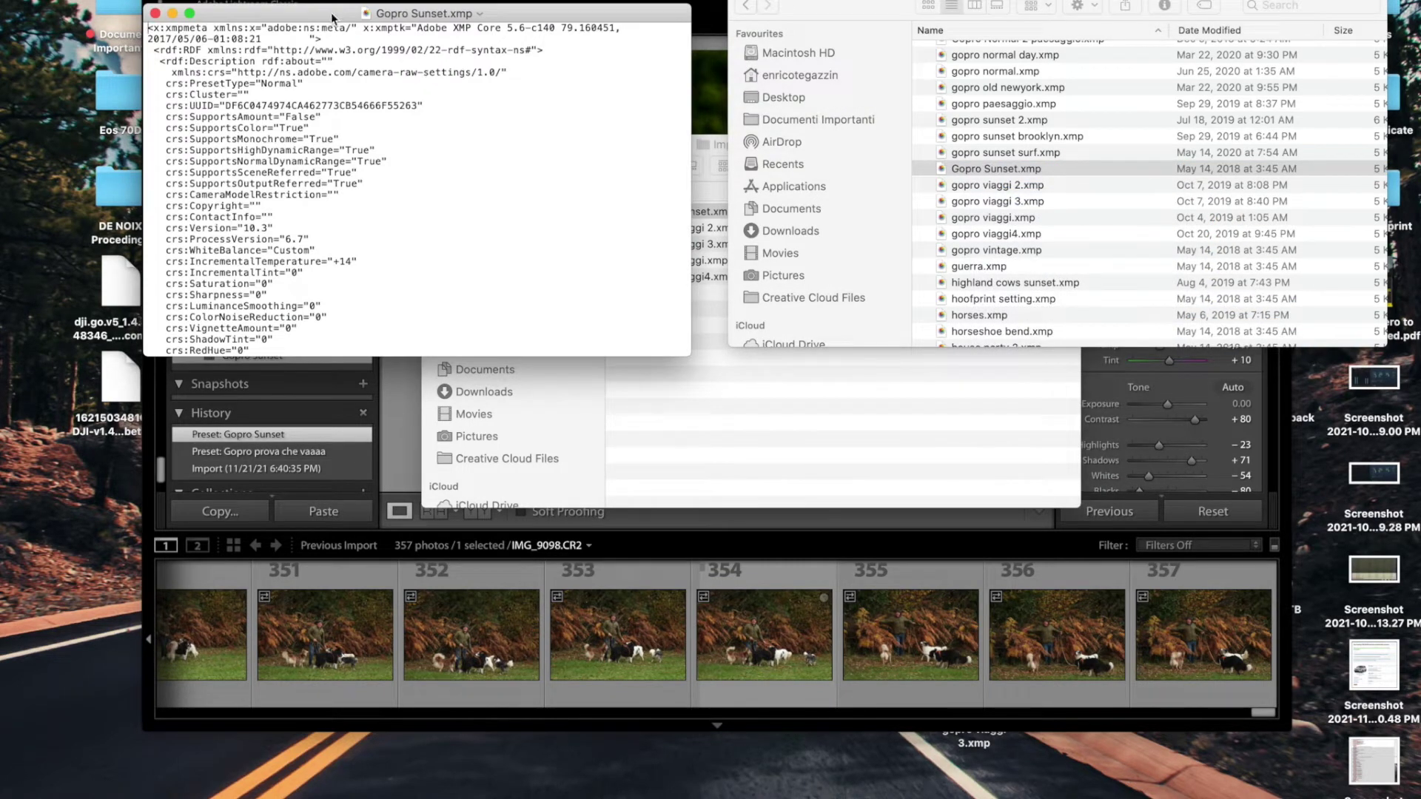
Move and enlarge the TextEdit window, then select gopro viaggi 2.xmp in Finder
drag(338, 13, 186, 0)
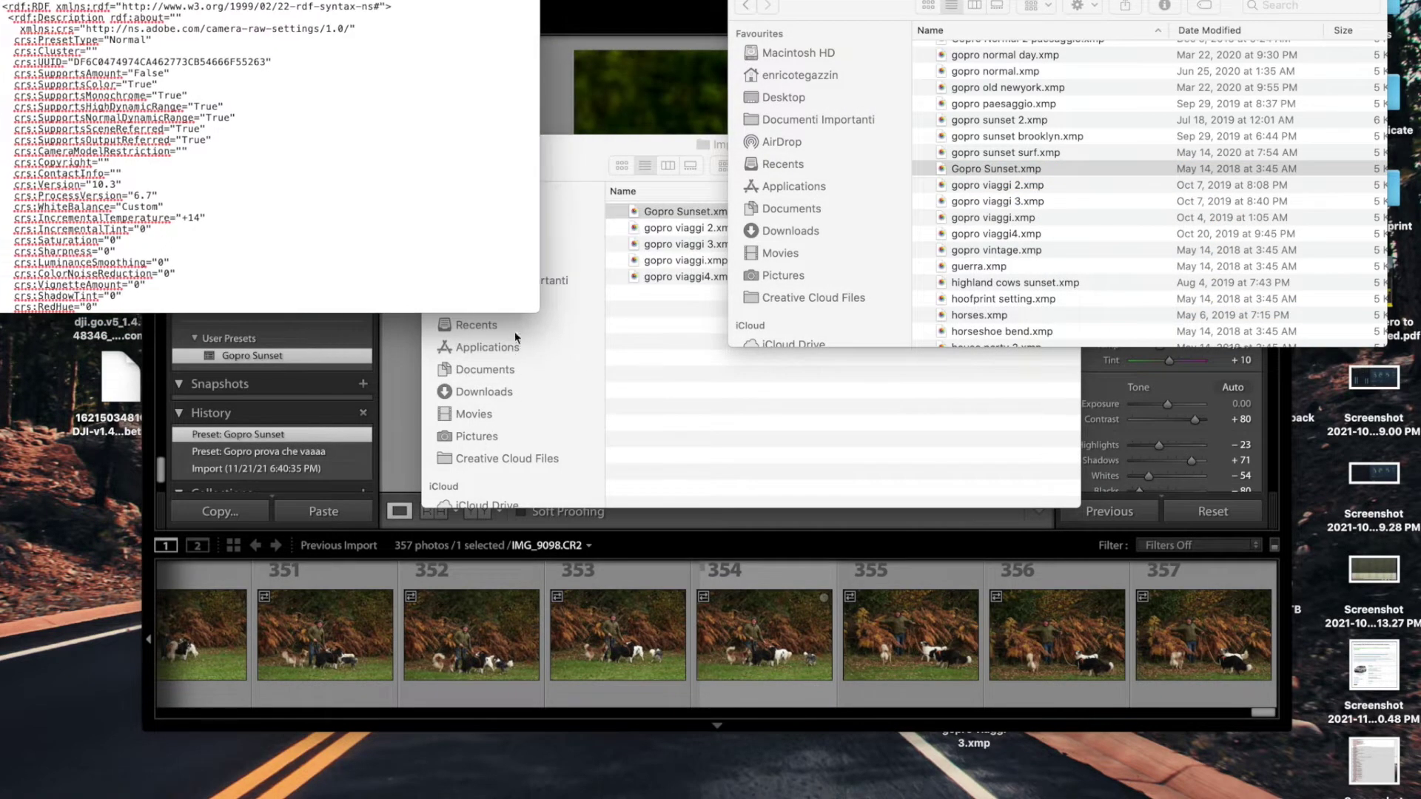
drag(537, 312, 708, 798)
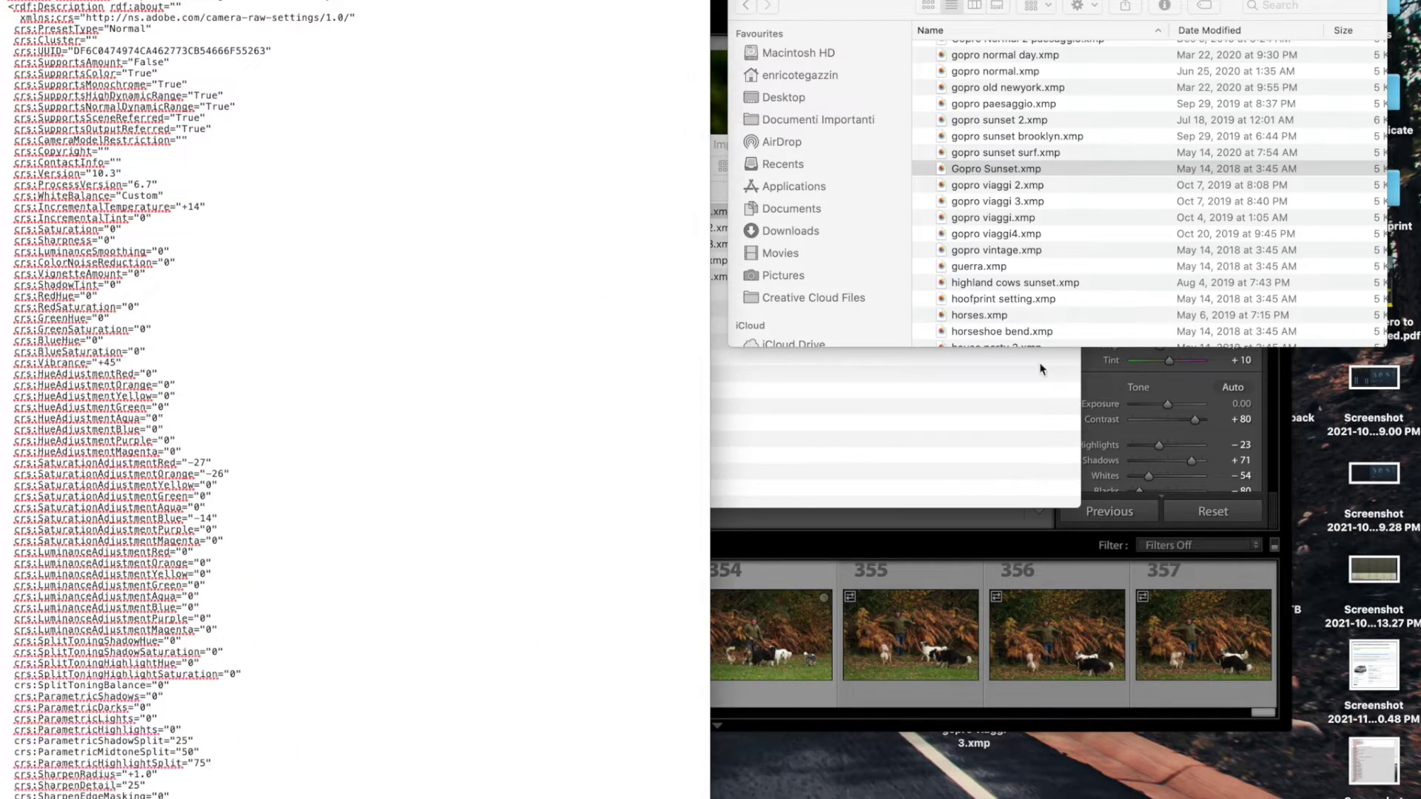
click(983, 184)
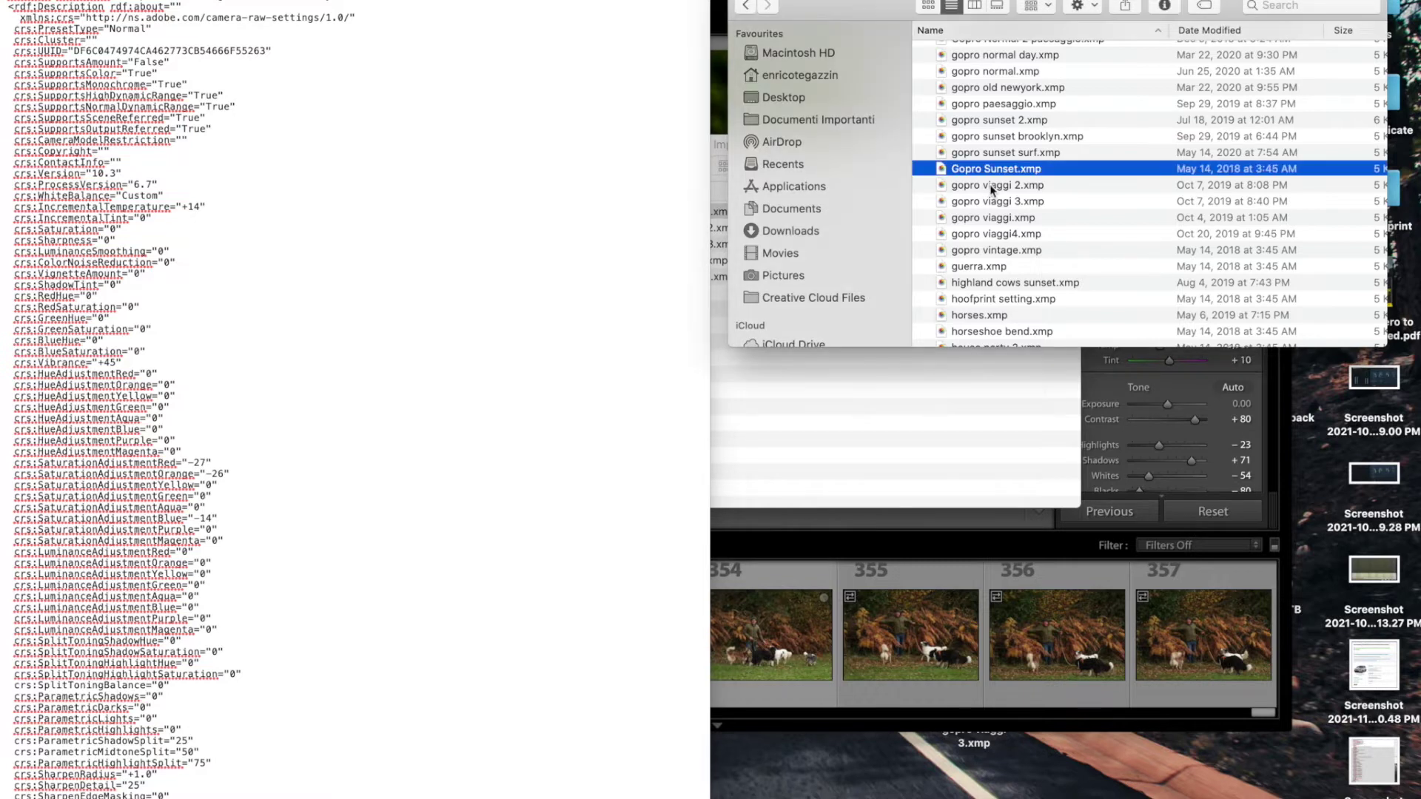
Open gopro viaggi 2.xmp in TextEdit beside Gopro Sunset and inspect its name-to-group block
right_click(989, 185)
mouse_move(1038, 210)
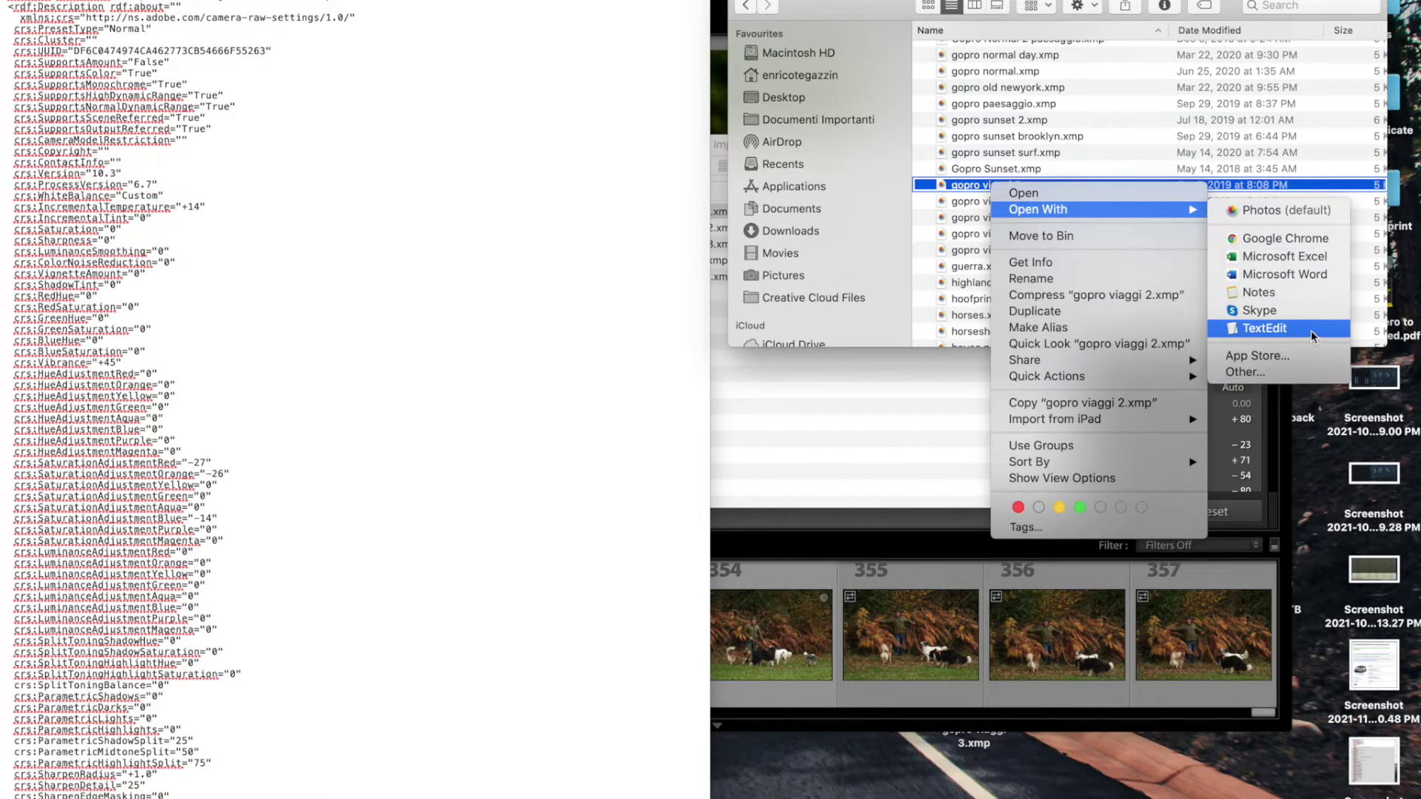
click(1311, 329)
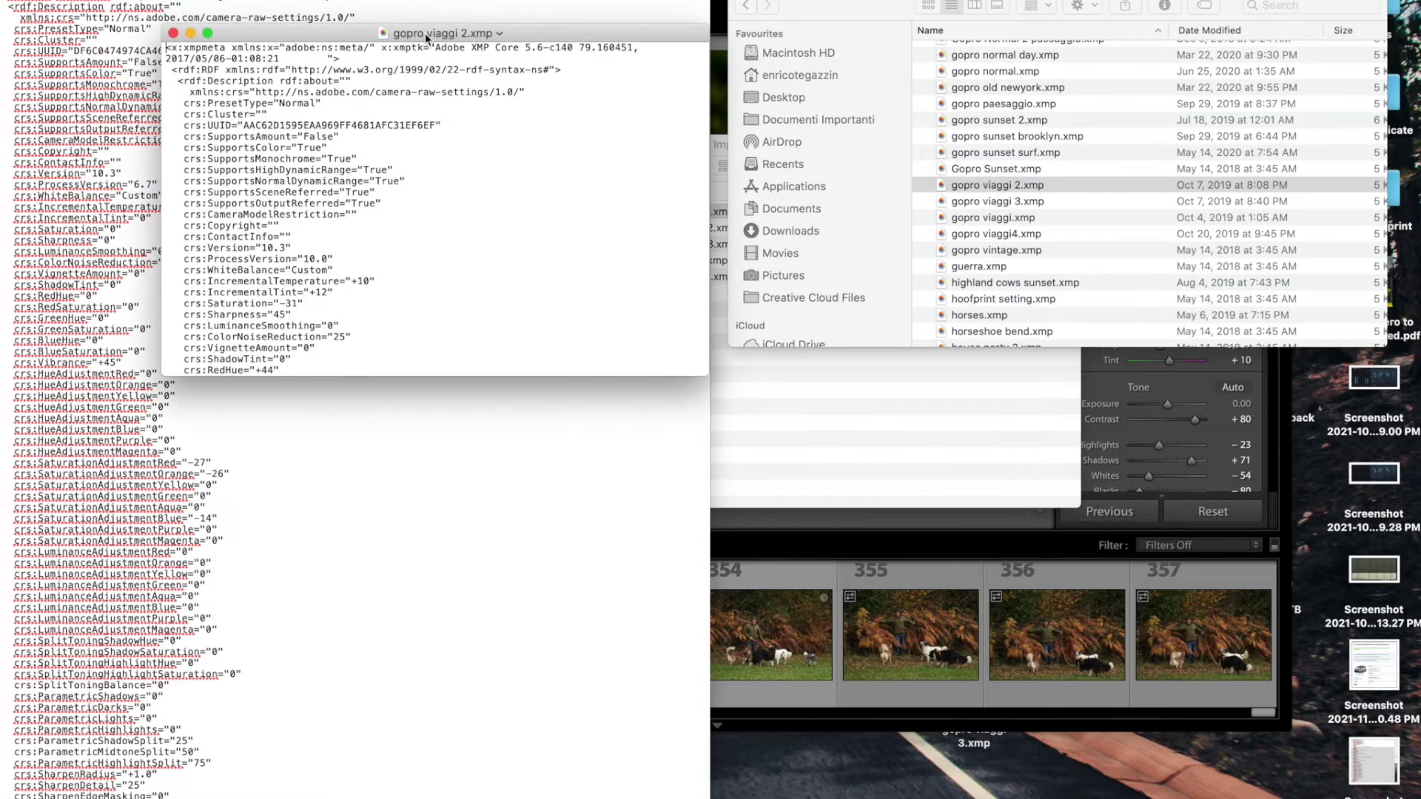
mouse_move(427, 37)
mouse_down()
mouse_move(953, 163)
mouse_move(936, 0)
mouse_up()
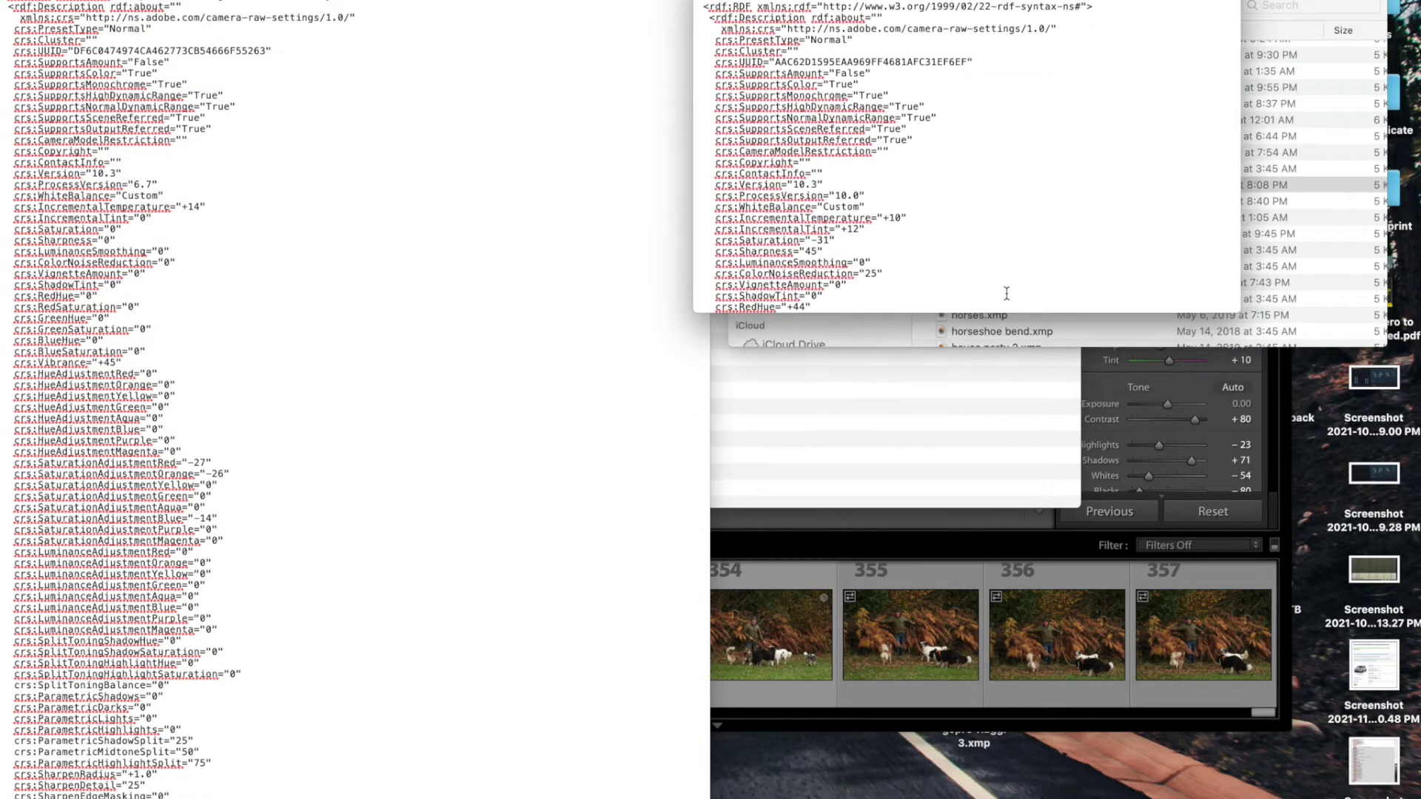
mouse_move(1241, 313)
mouse_down()
mouse_move(1332, 633)
mouse_move(1416, 794)
mouse_up()
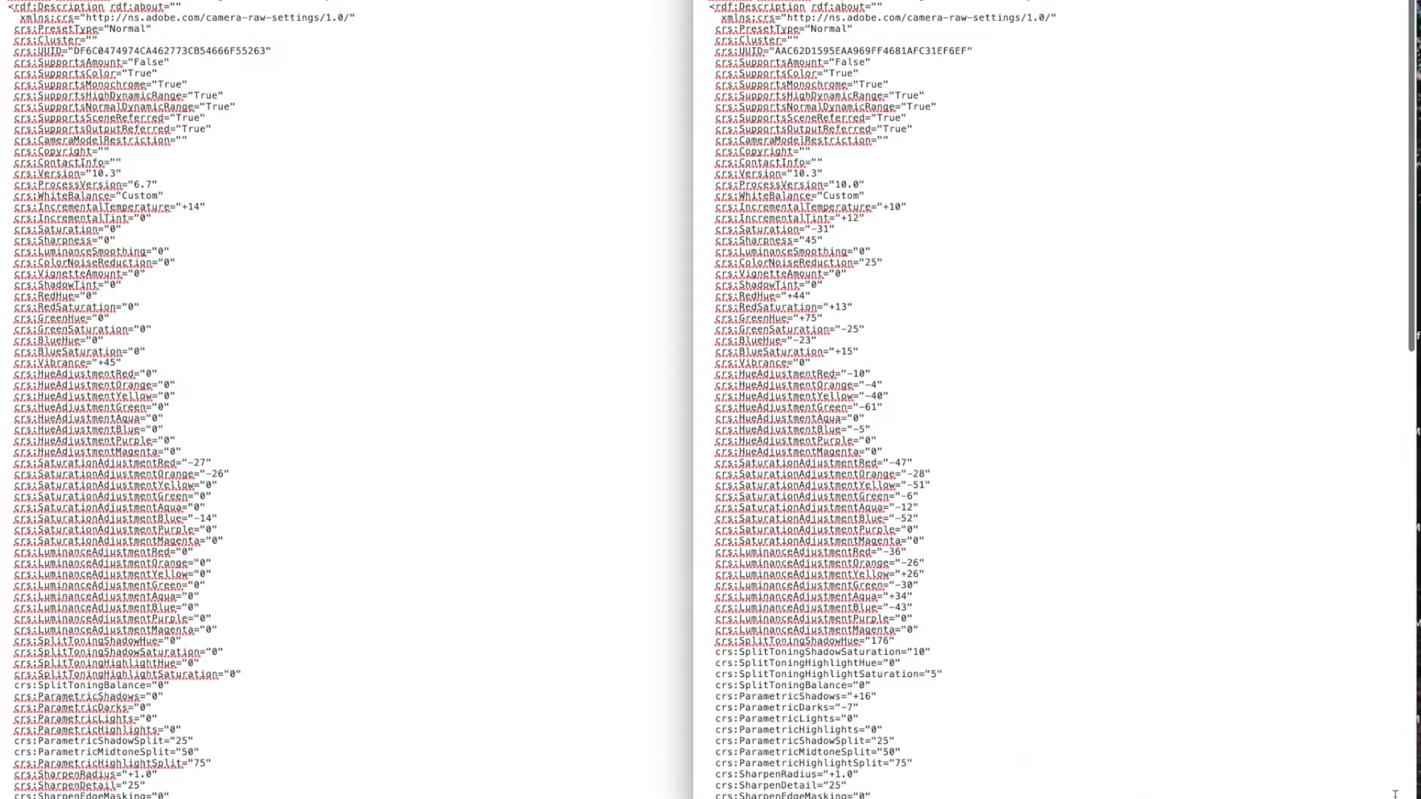
scroll(992, 450, down, 10)
scroll(993, 450, down, 10)
scroll(231, 321, down, 15)
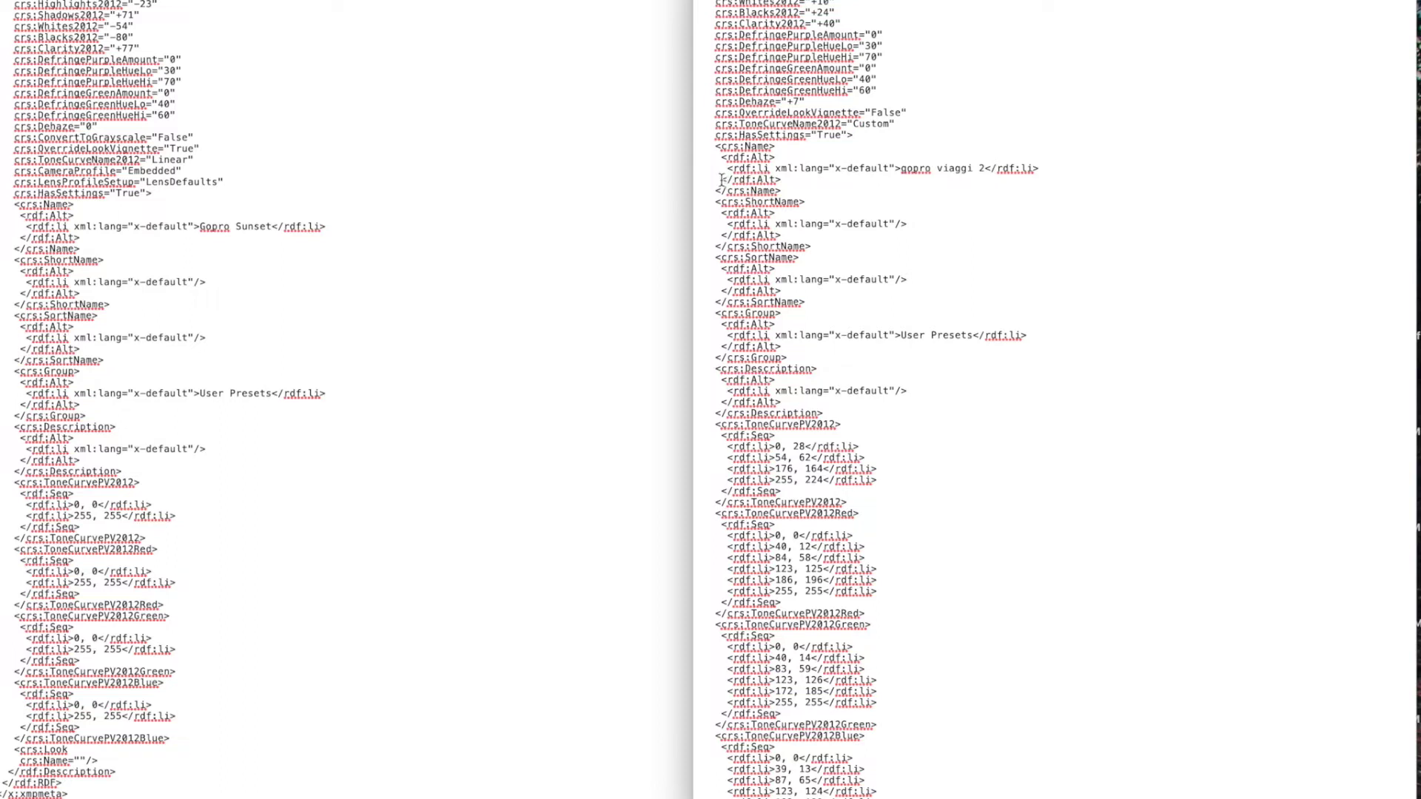
mouse_move(721, 179)
mouse_down()
mouse_move(784, 186)
mouse_move(820, 357)
mouse_up()
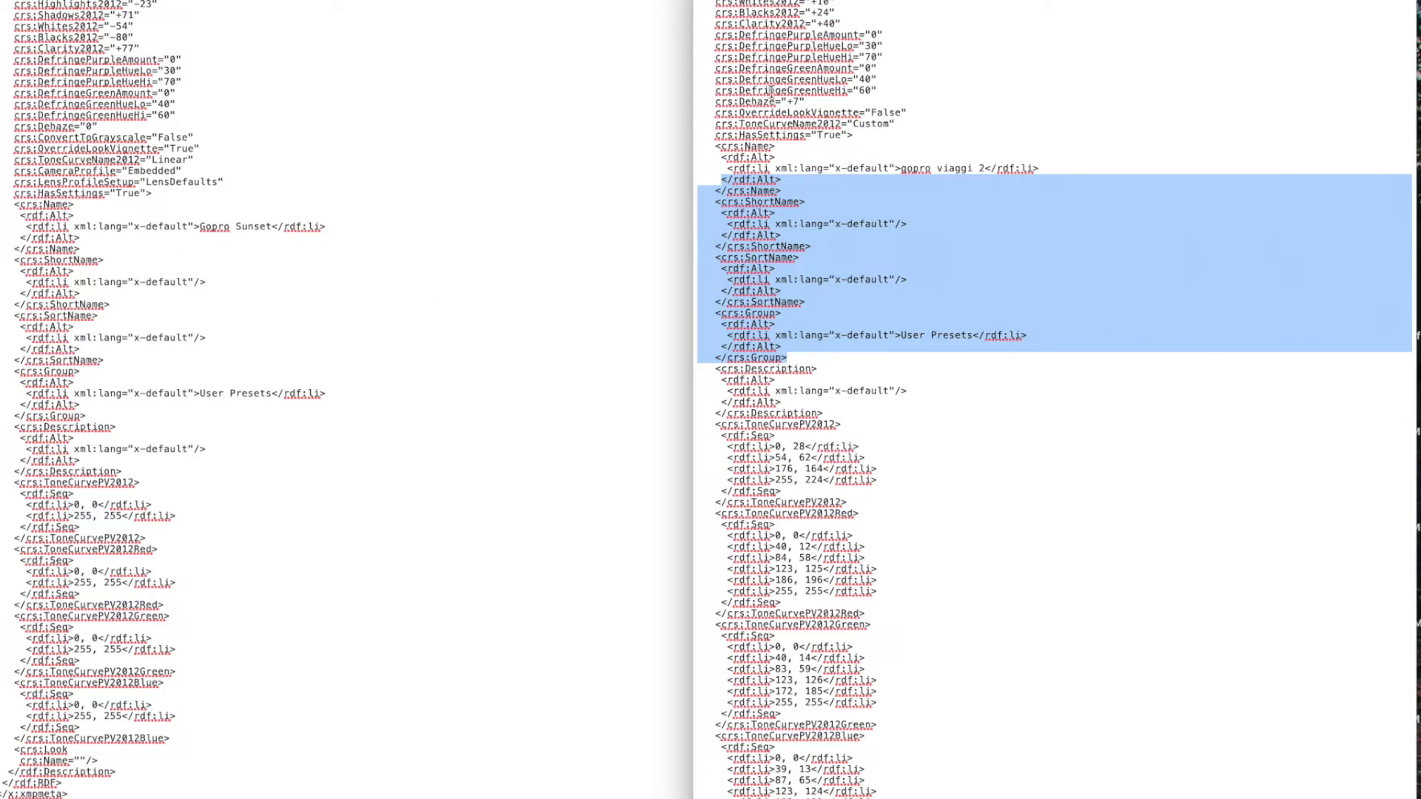
click(772, 91)
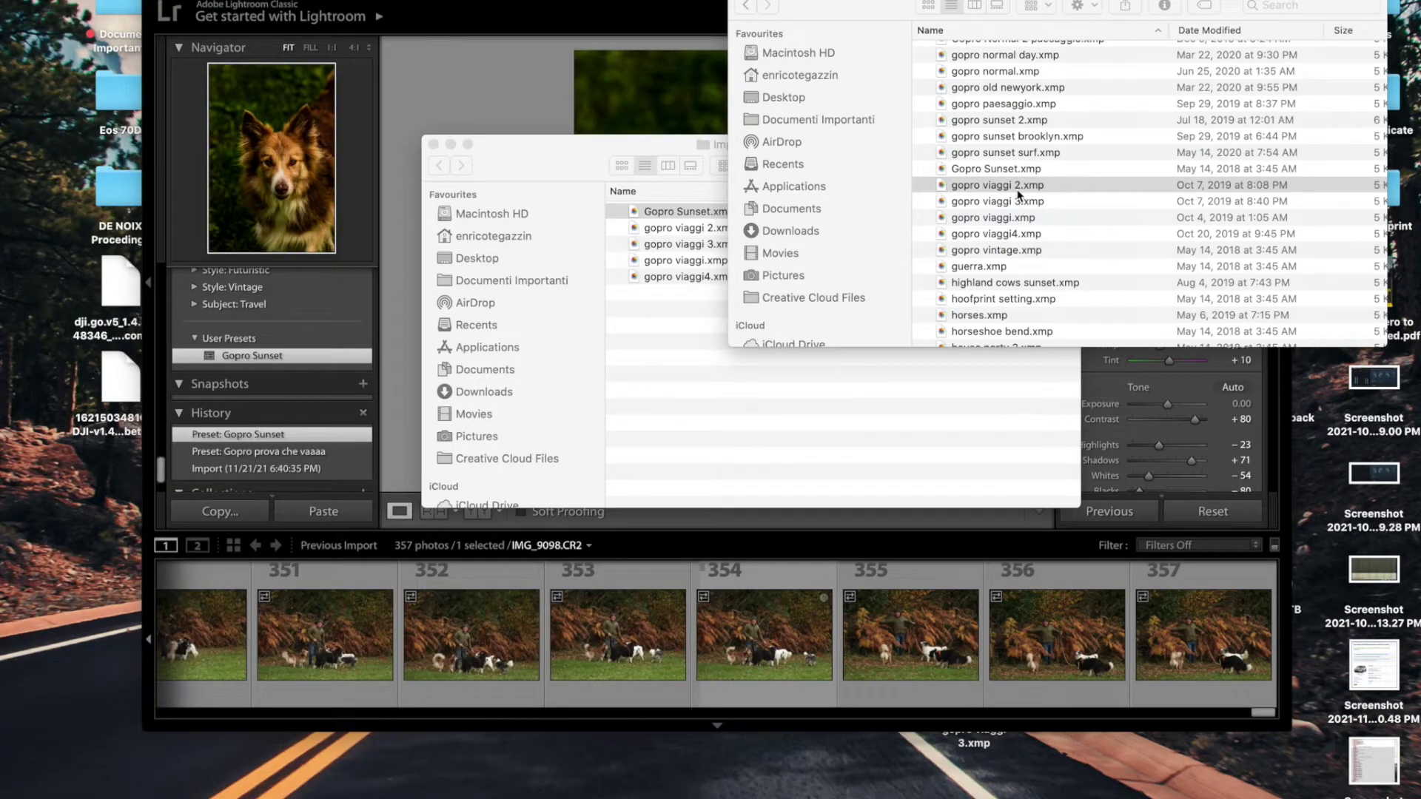
Select both Gopro Sunset.xmp and gopro viaggi 2.xmp in the folder
click(1015, 187)
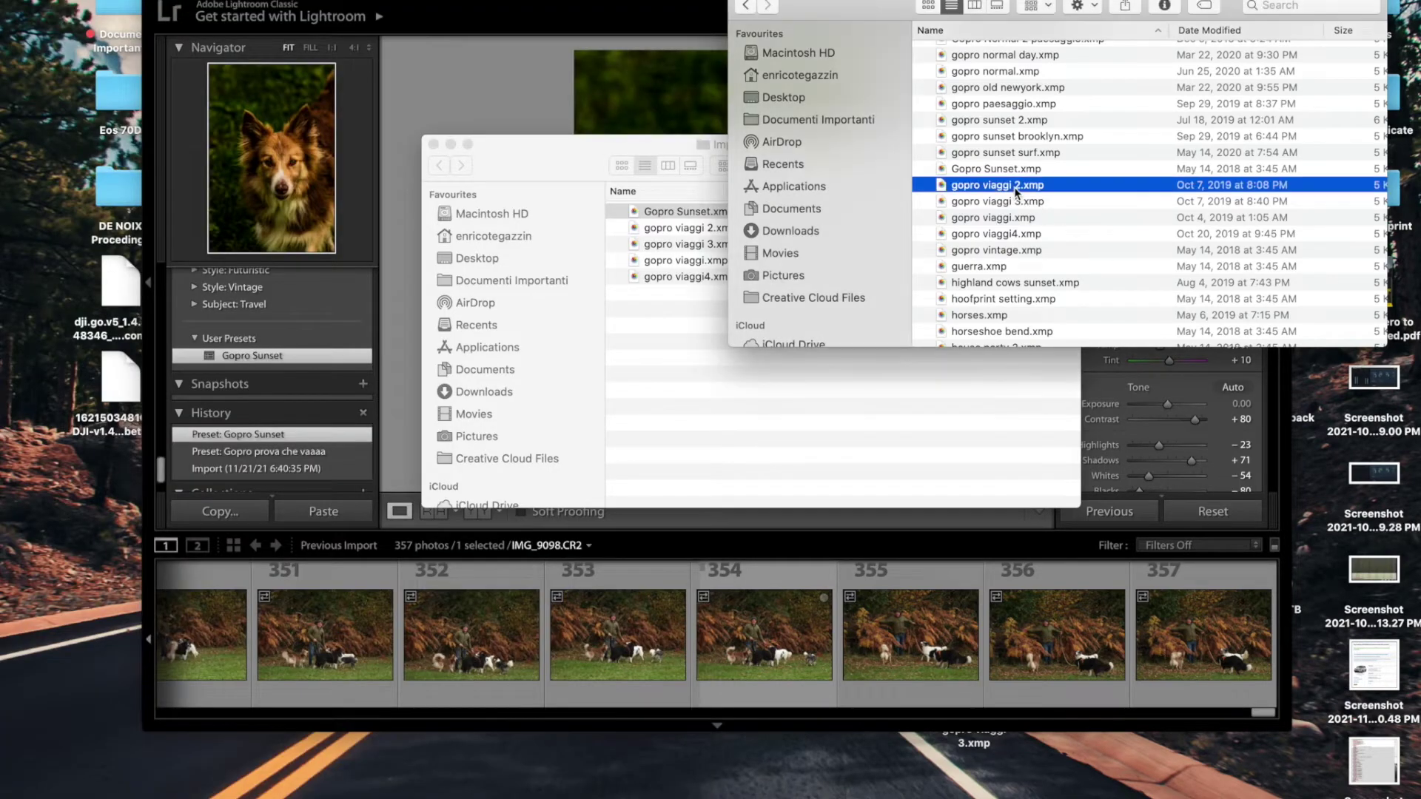
click(985, 238)
click(980, 191)
click(981, 173)
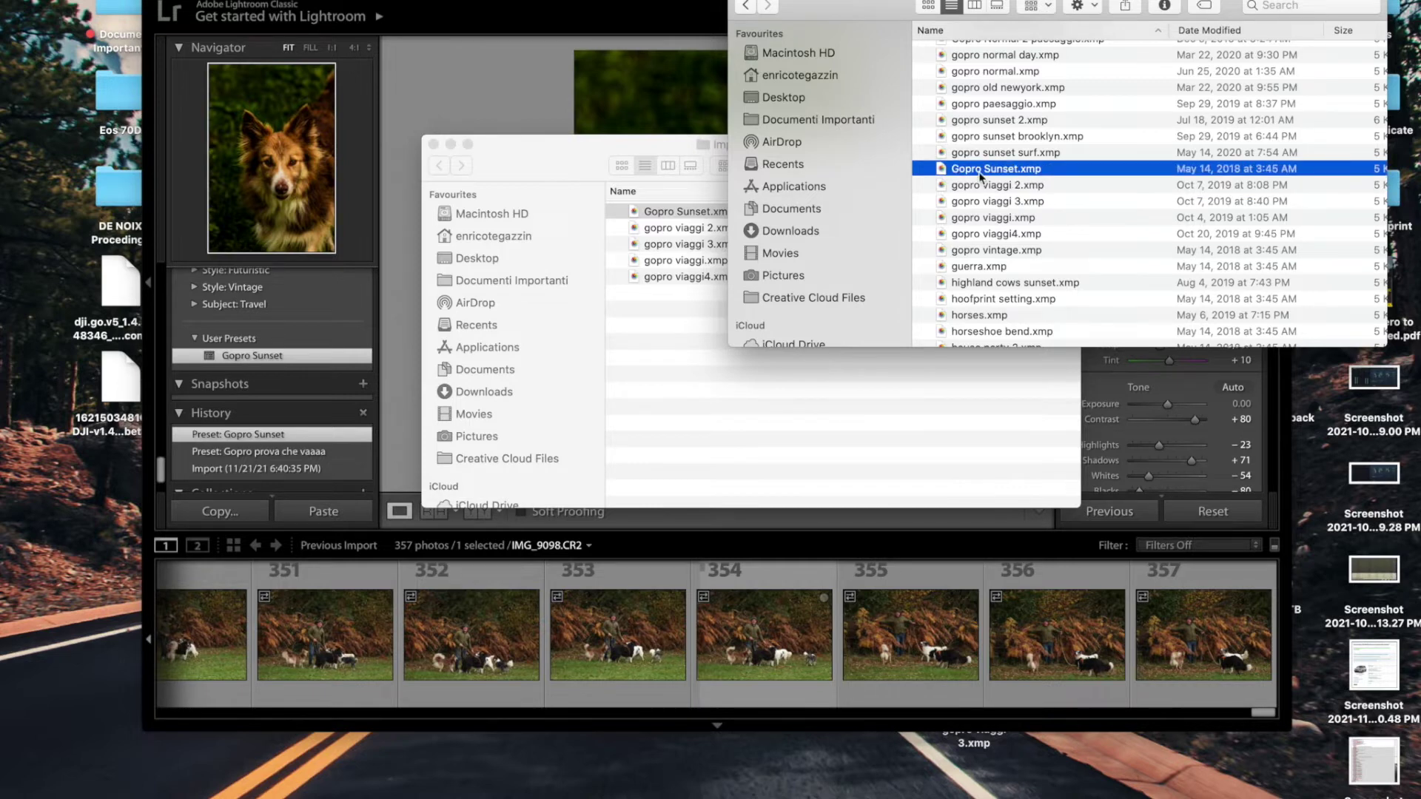
shift+click(983, 184)
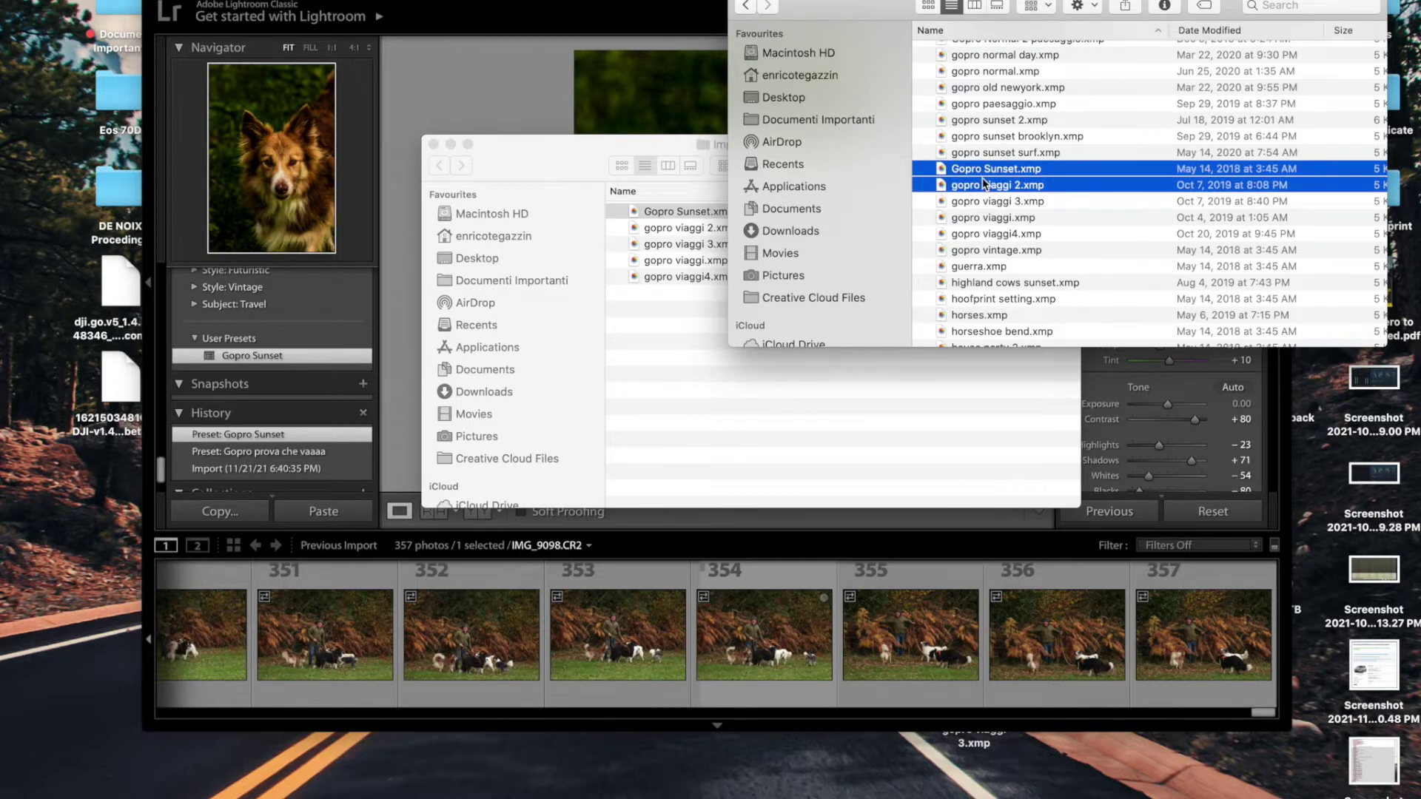
Delete and undo-restore the two files, then hide all windows to reveal the desktop
key(super+BackSpace)
key(super+z)
click(808, 795)
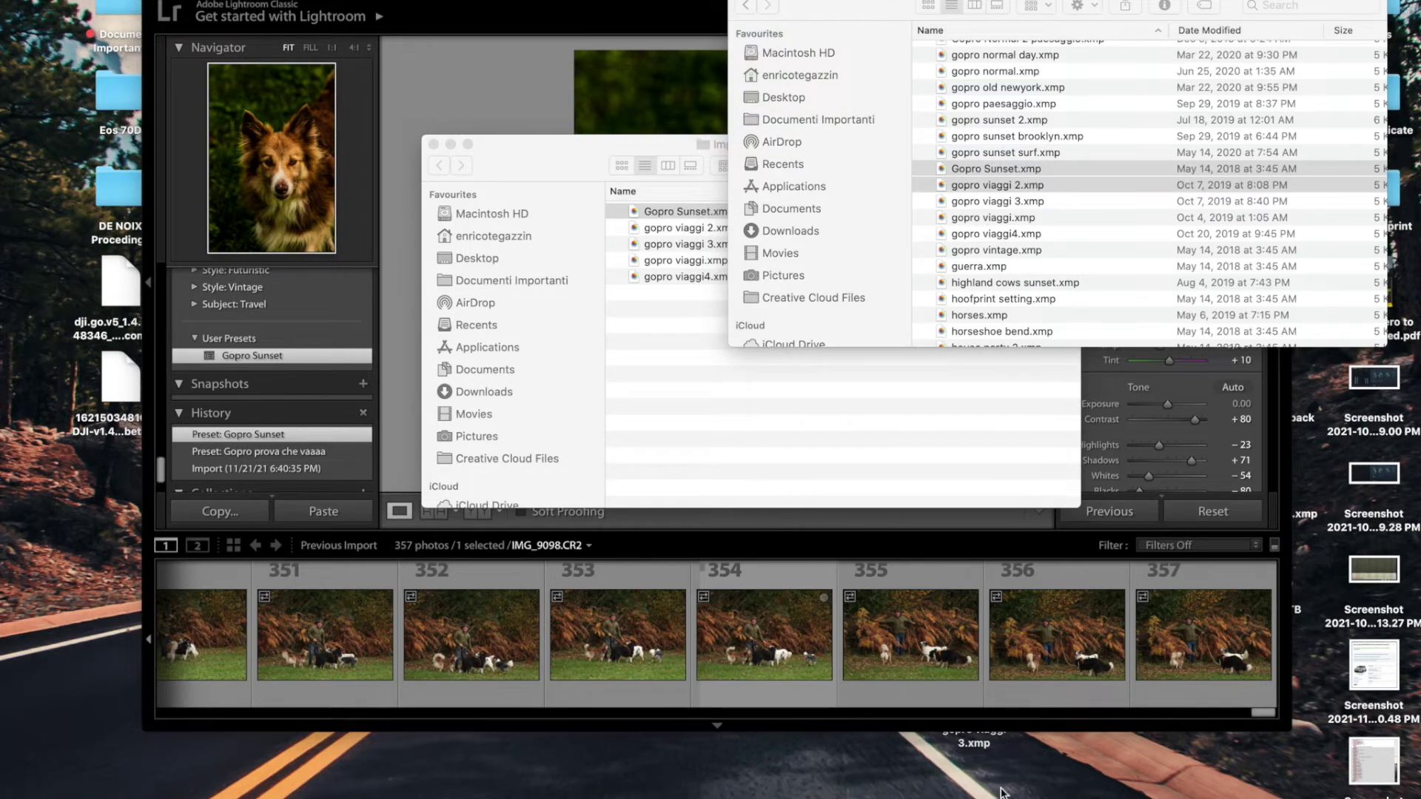
key(F11)
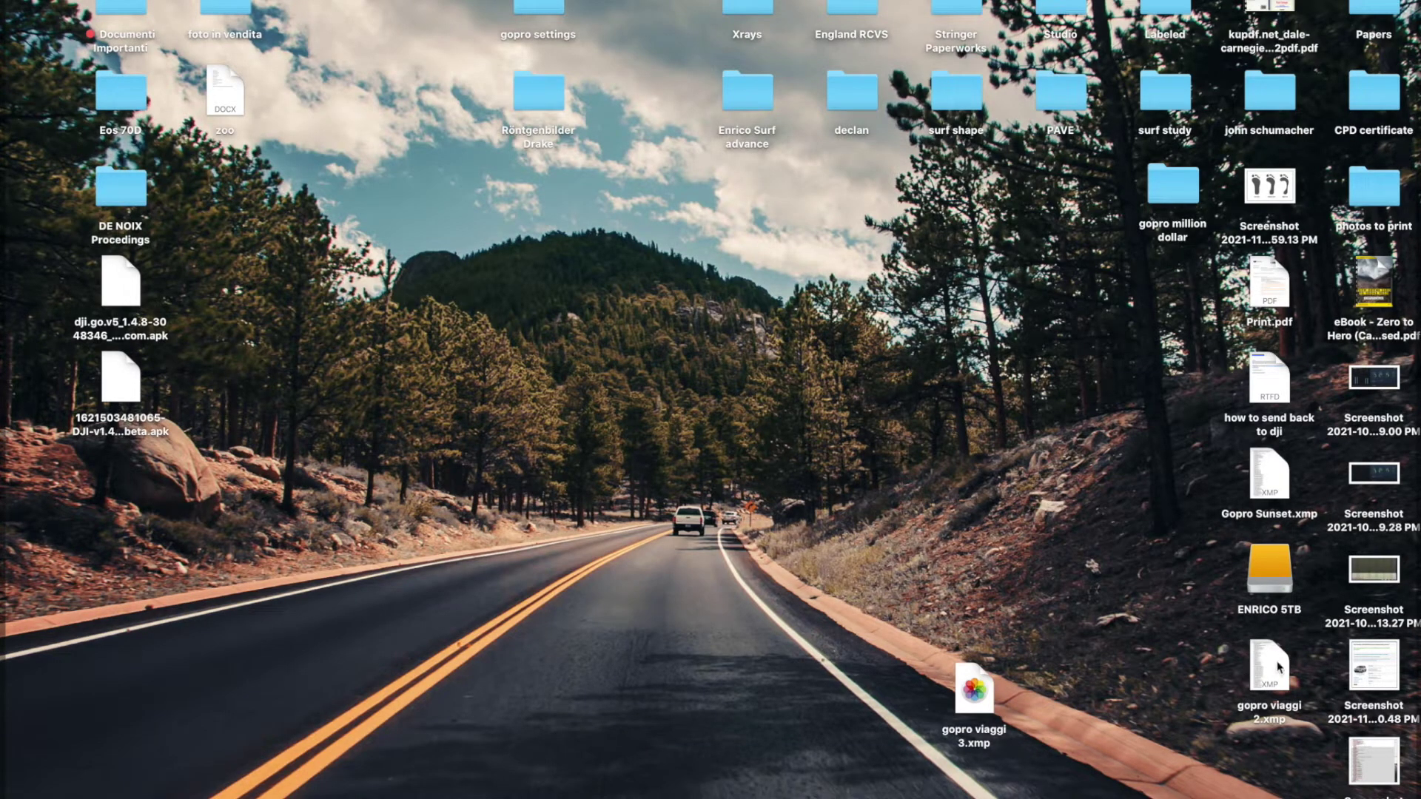
Group Gopro Sunset.xmp and gopro viaggi 2.xmp on the desktop and delete gopro viaggi 3.xmp
drag(1280, 668, 900, 413)
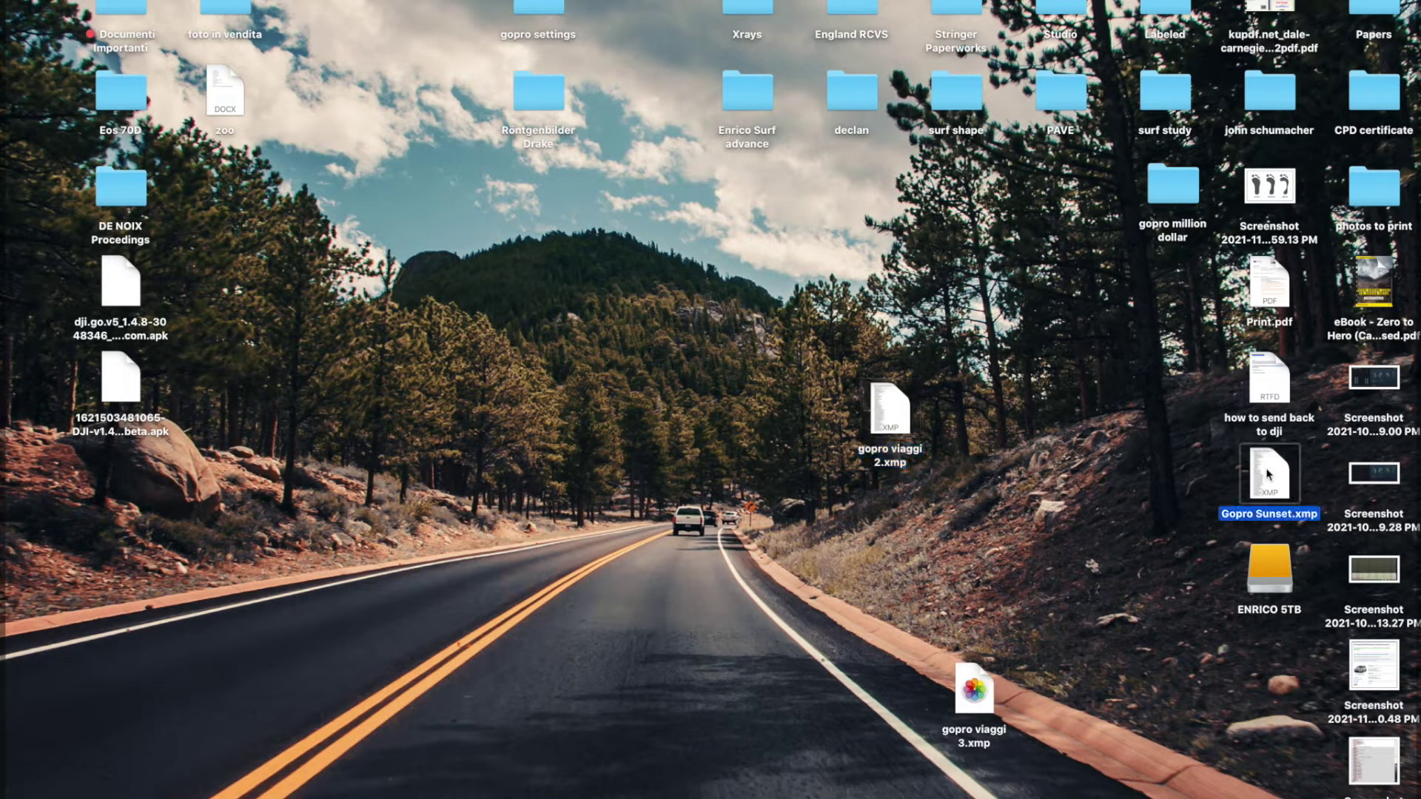
mouse_move(1268, 478)
mouse_down()
mouse_move(723, 416)
mouse_move(789, 416)
mouse_up()
click(974, 688)
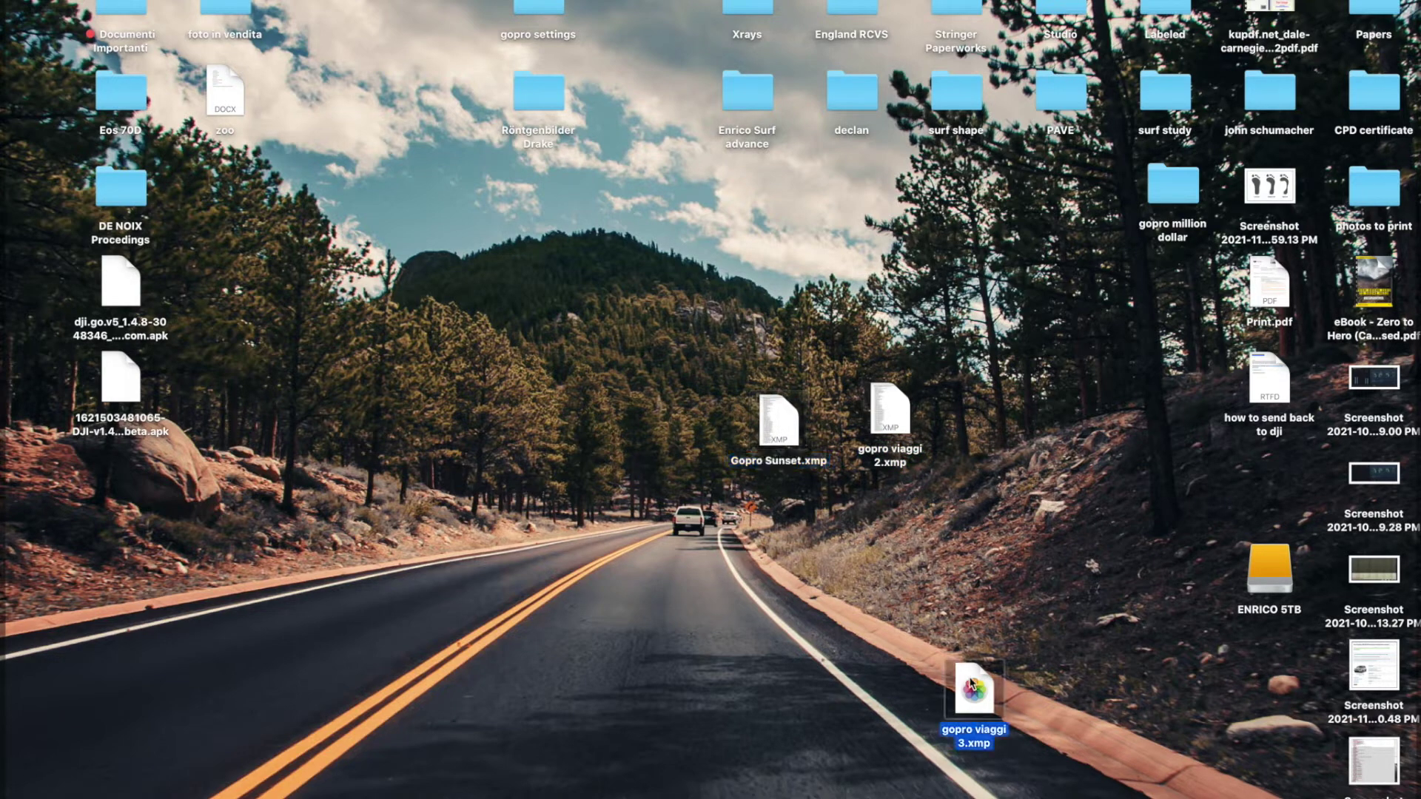
key(super+BackSpace)
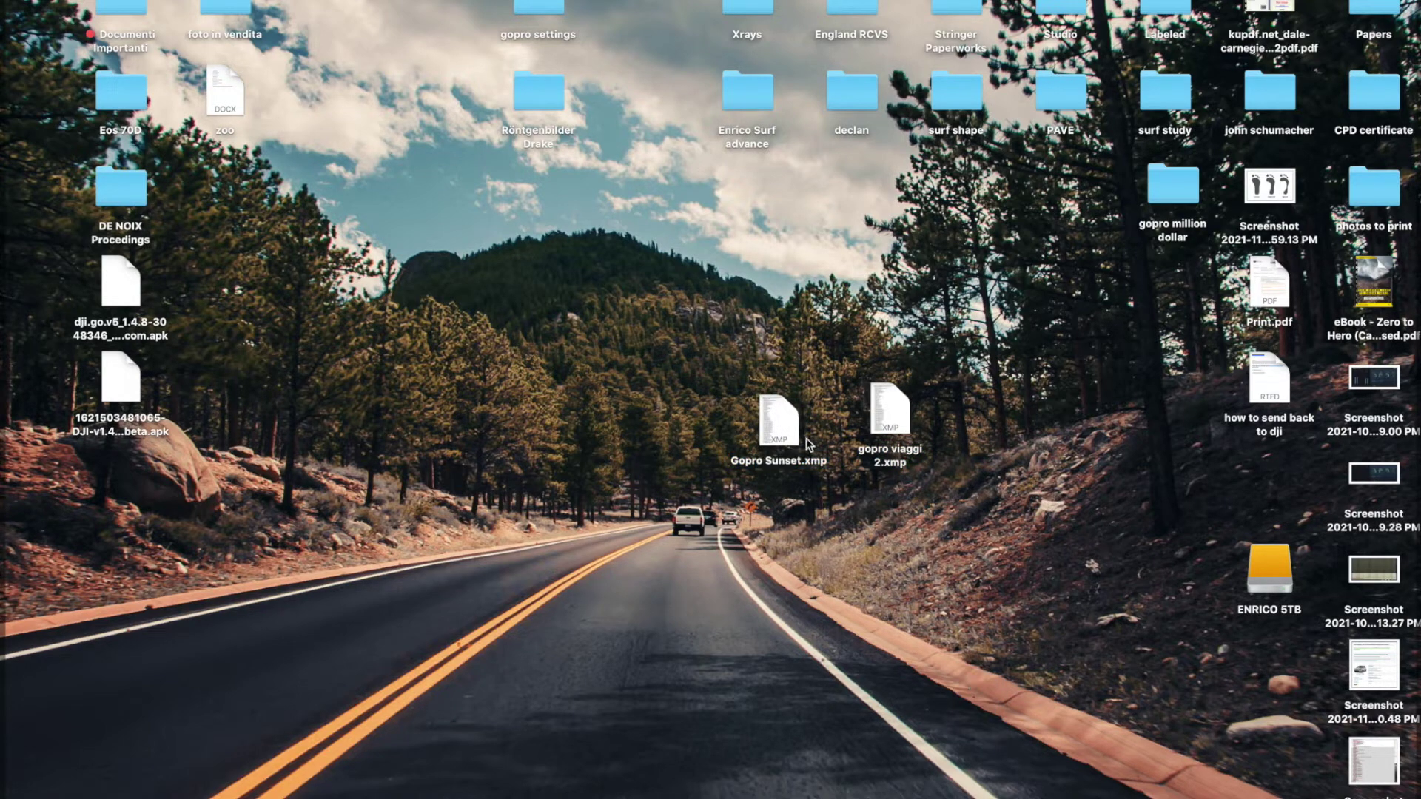
Open Gopro Sunset.xmp and gopro viaggi 2.xmp with TextEdit
click(783, 428)
click(892, 416)
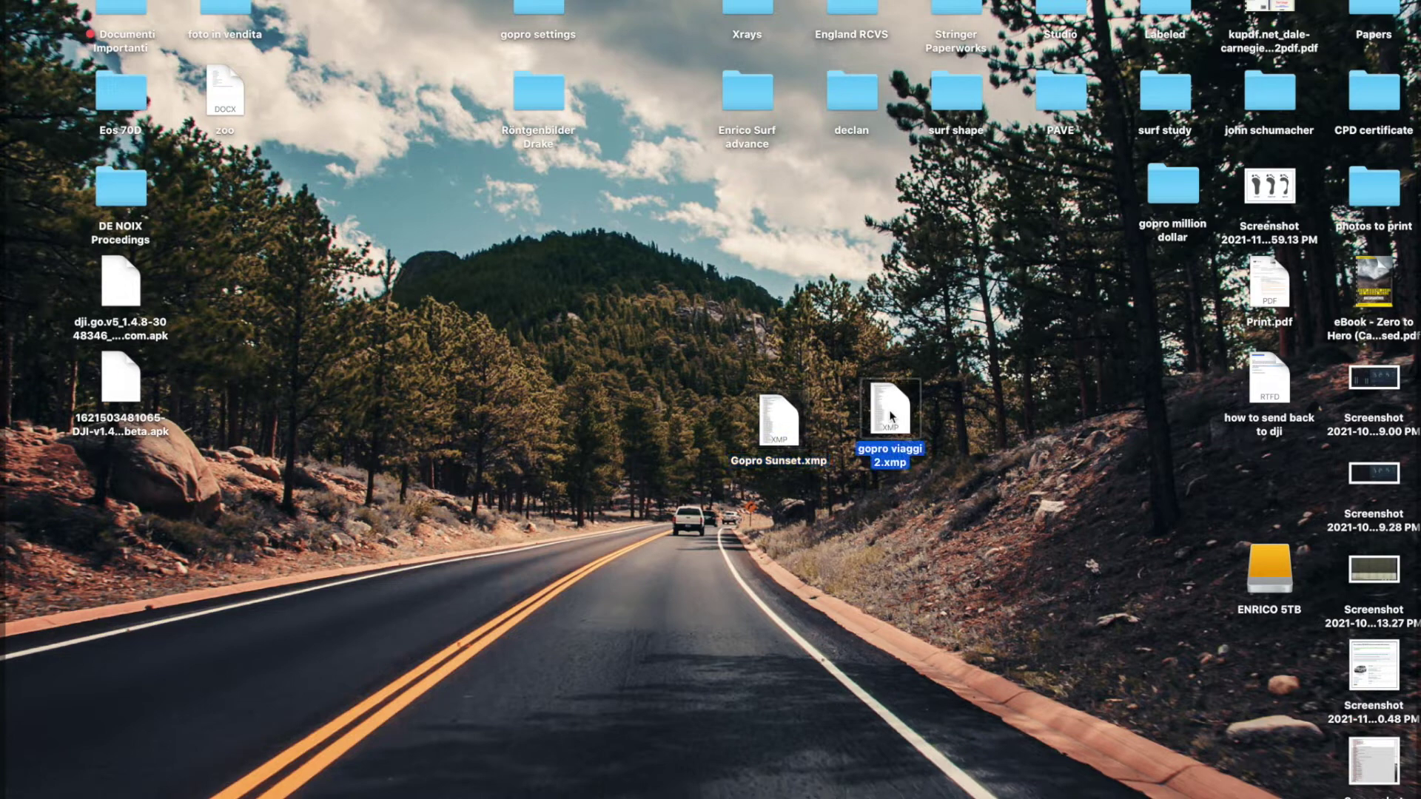
click(783, 421)
right_click(782, 422)
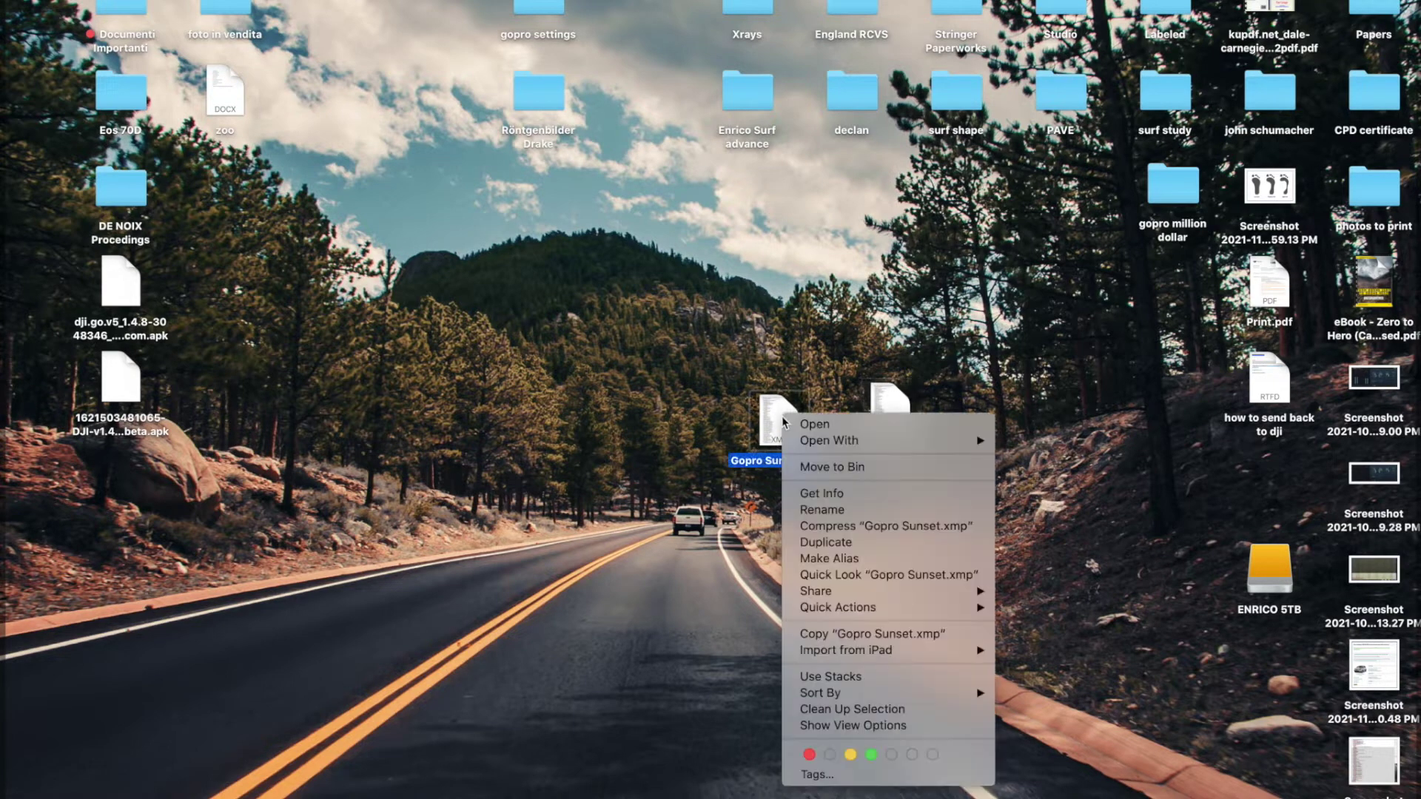
click(1109, 560)
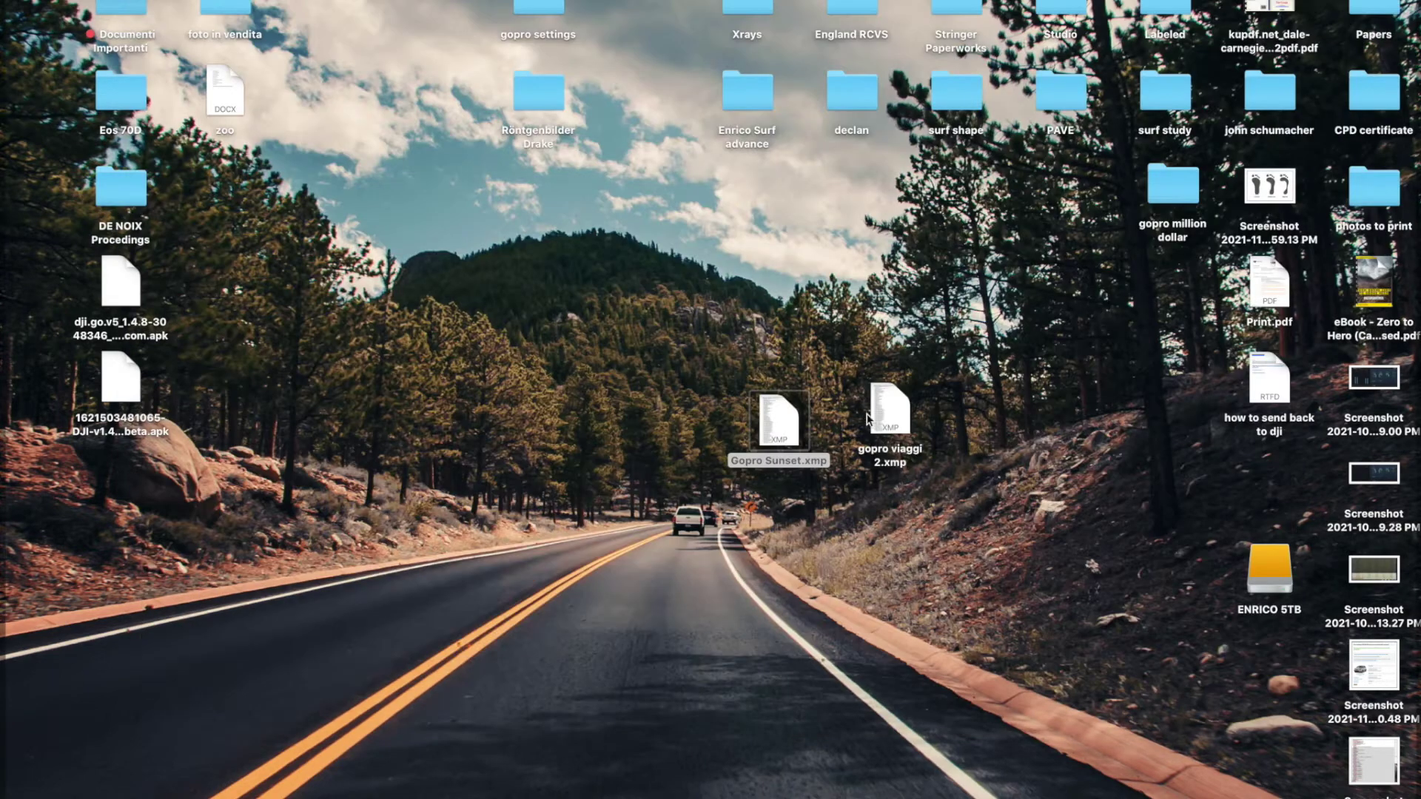
right_click(867, 416)
mouse_move(978, 437)
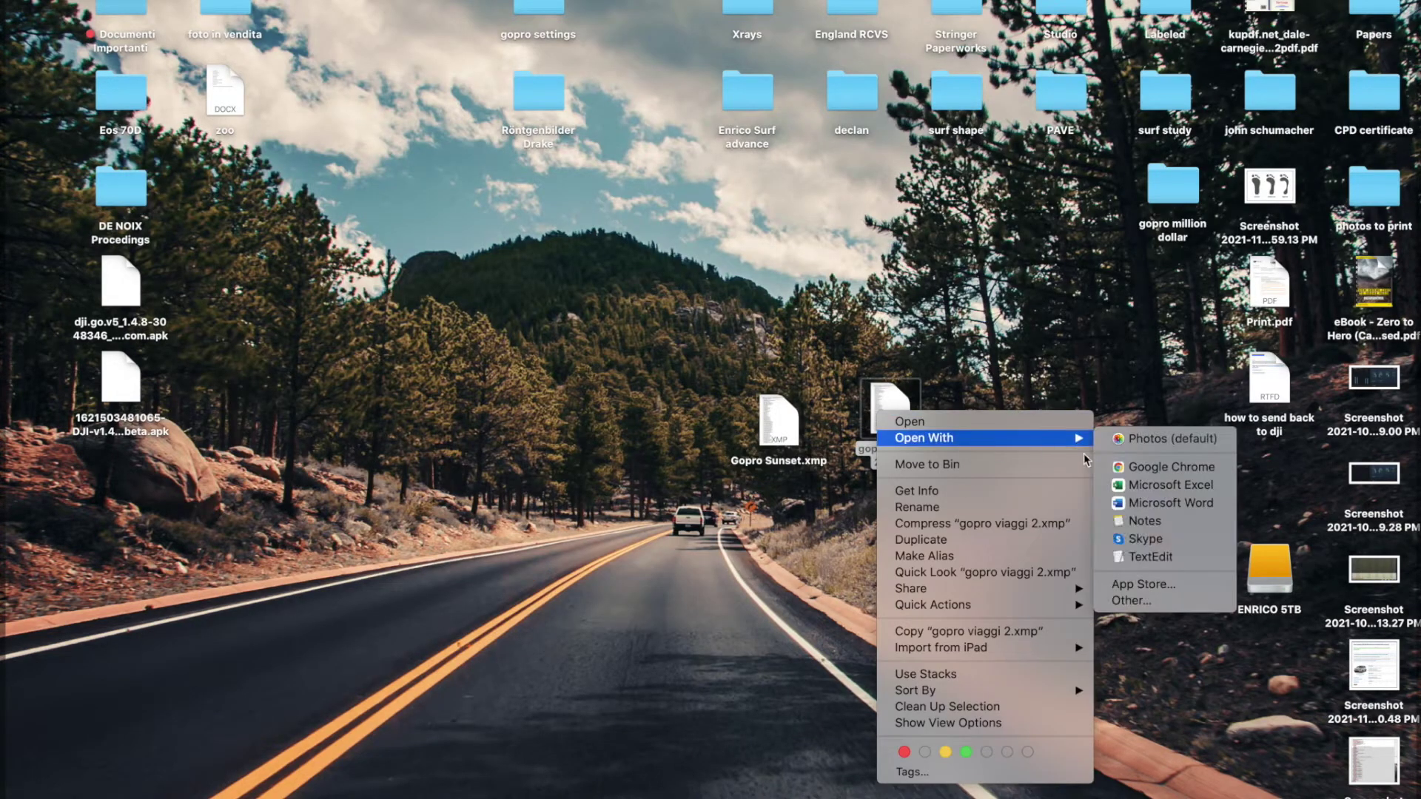
click(1121, 556)
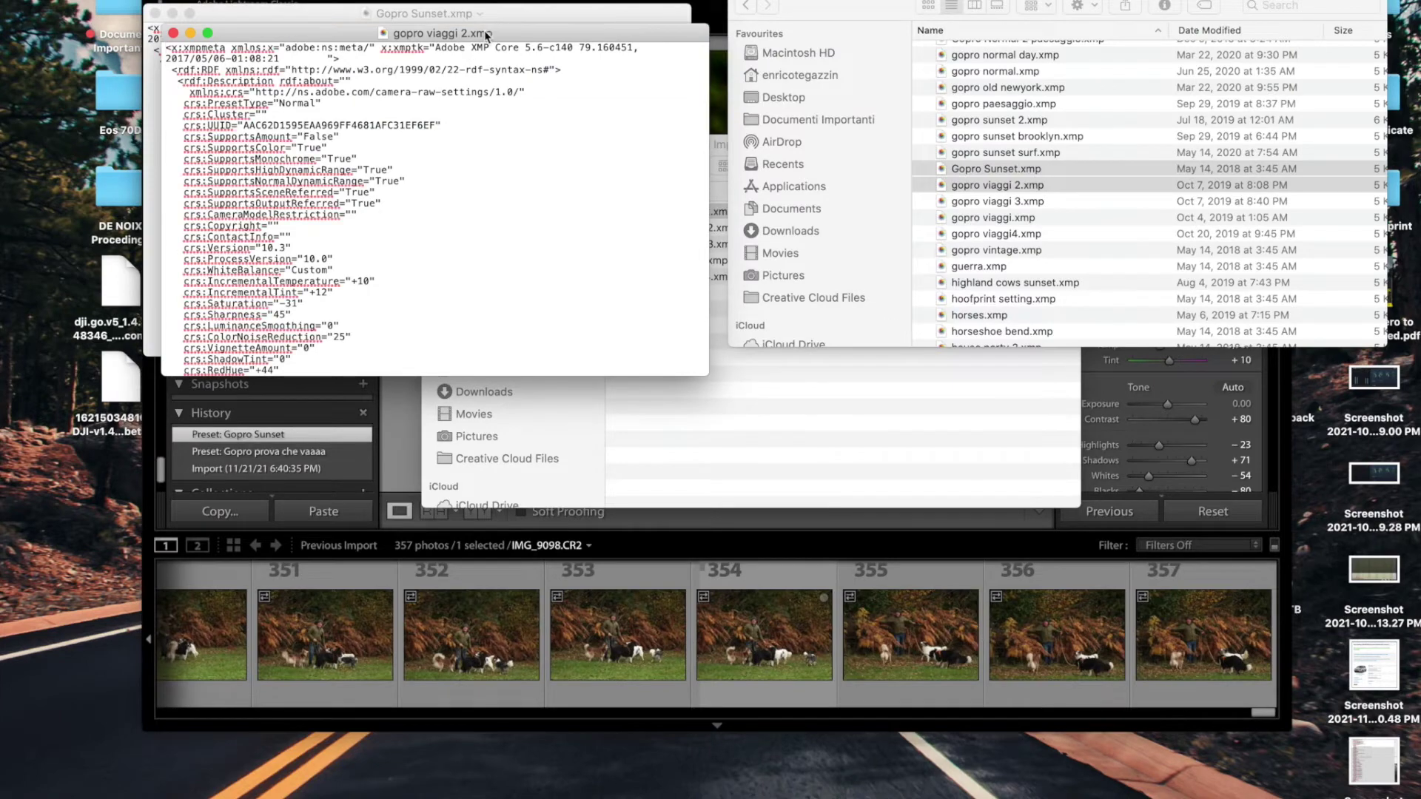
Tile Gopro Sunset on the left half and gopro viaggi 2 on the right half
mouse_move(483, 33)
mouse_down()
mouse_move(1058, 95)
mouse_move(1118, 2)
mouse_up()
drag(638, 11, 495, 0)
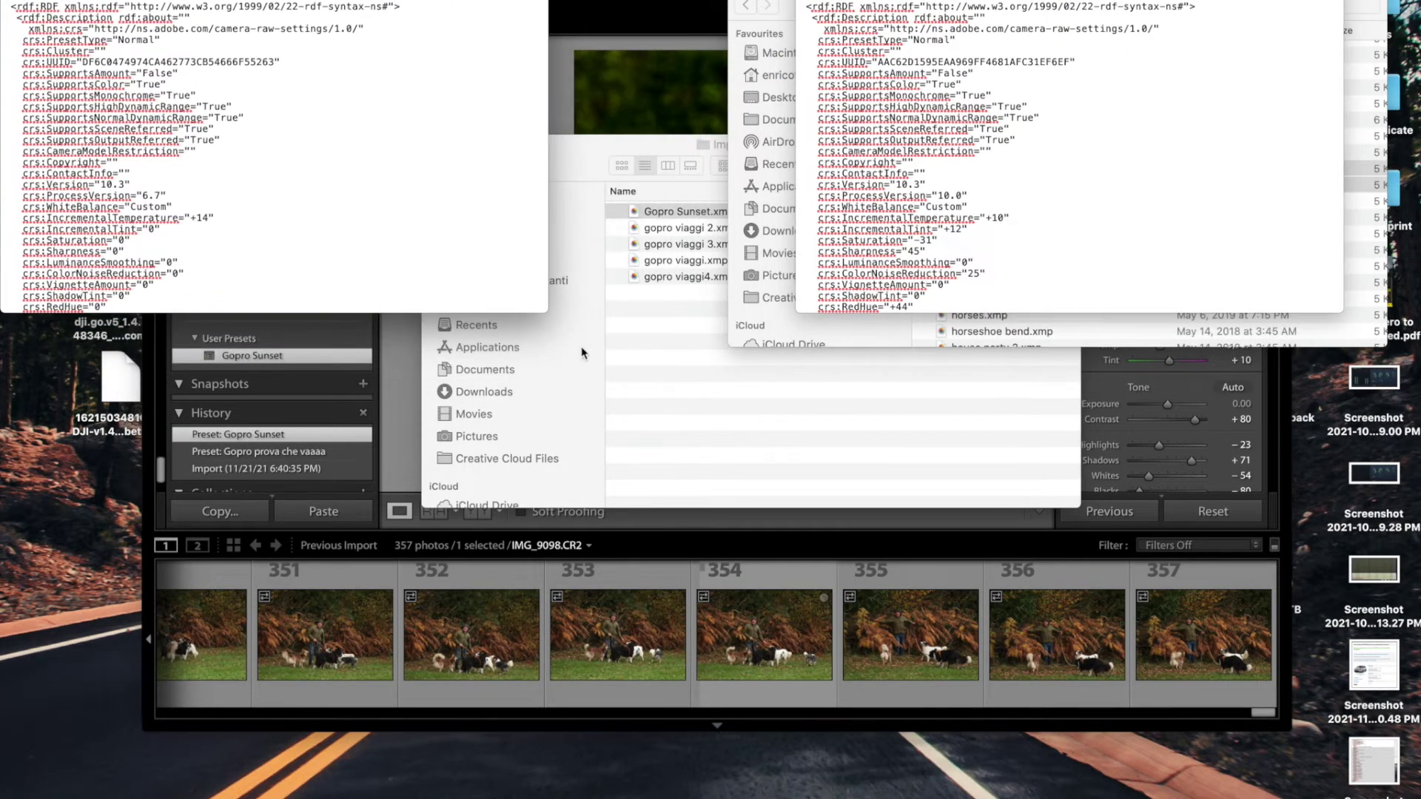
mouse_move(541, 311)
mouse_down()
mouse_move(692, 798)
mouse_move(727, 798)
mouse_up()
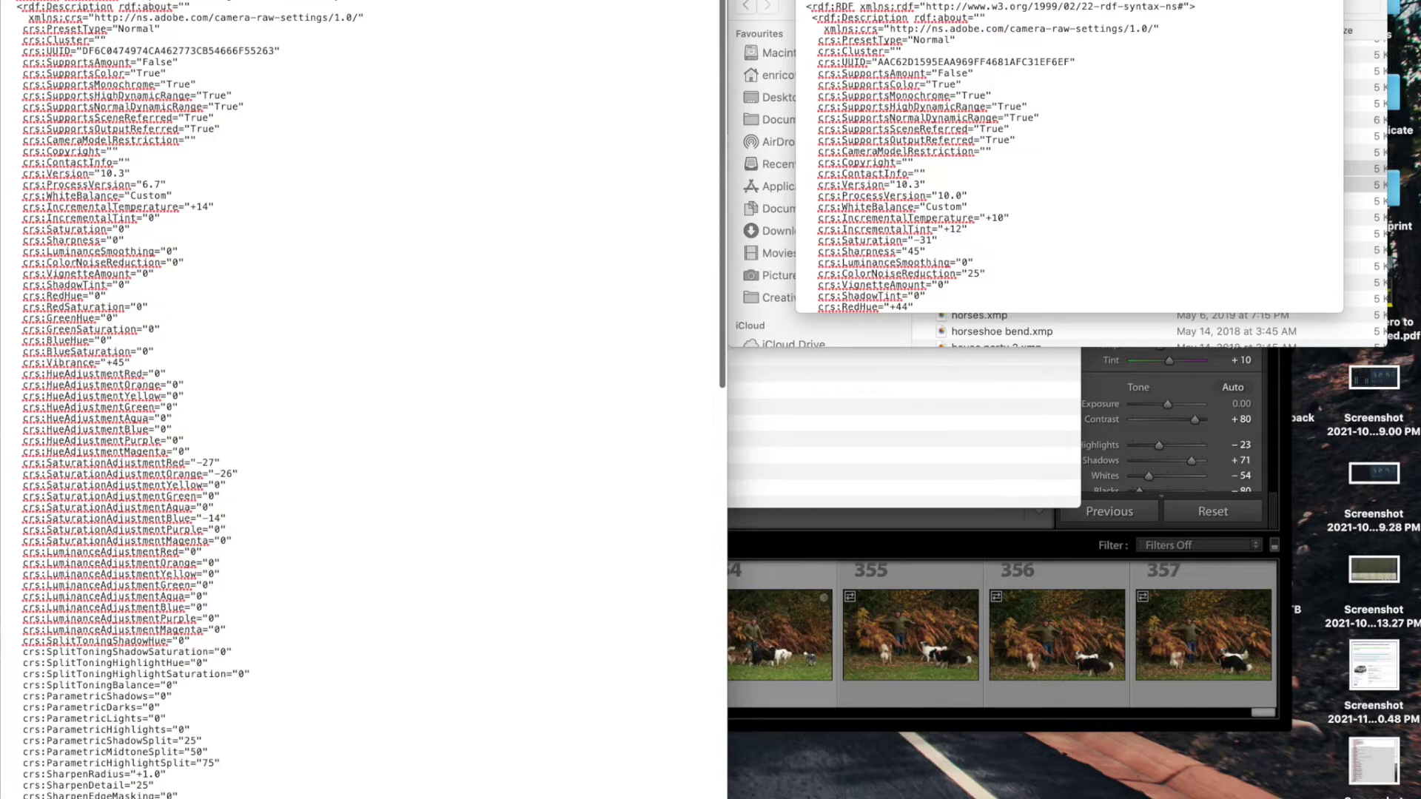
drag(1118, 3, 1050, 2)
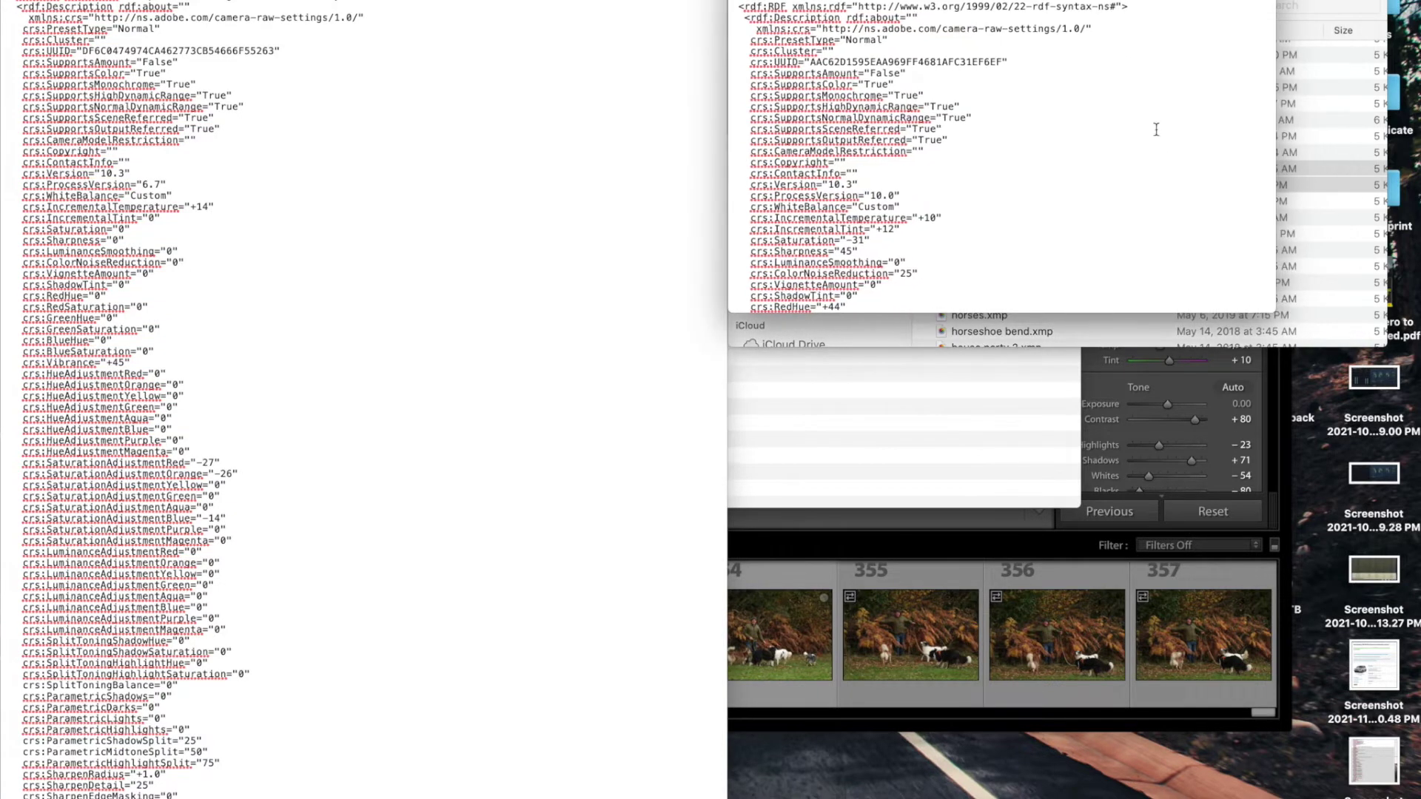
drag(1277, 314, 1419, 798)
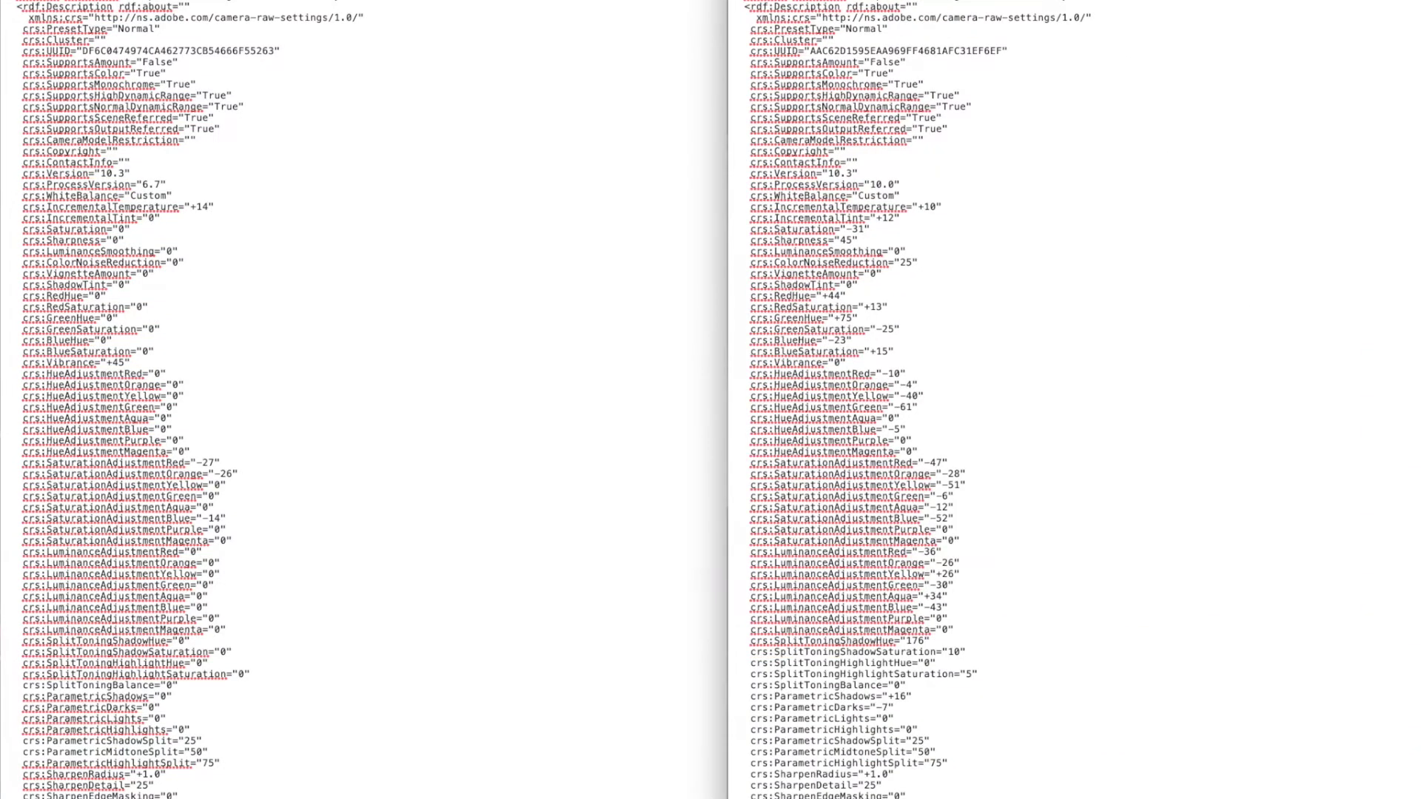
scroll(467, 733, down, 5)
scroll(468, 732, down, 3)
scroll(891, 442, down, 5)
scroll(891, 442, down, 3)
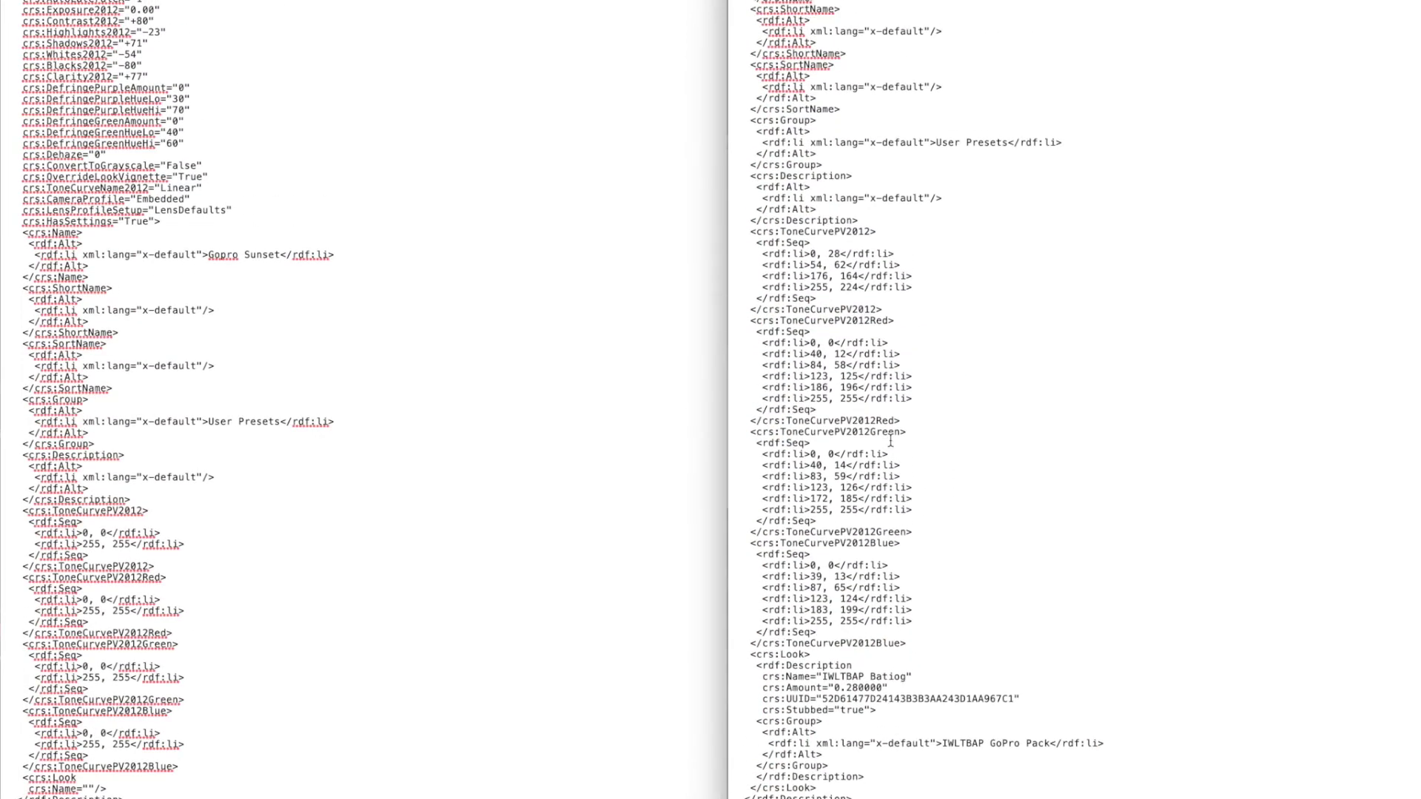
click(208, 255)
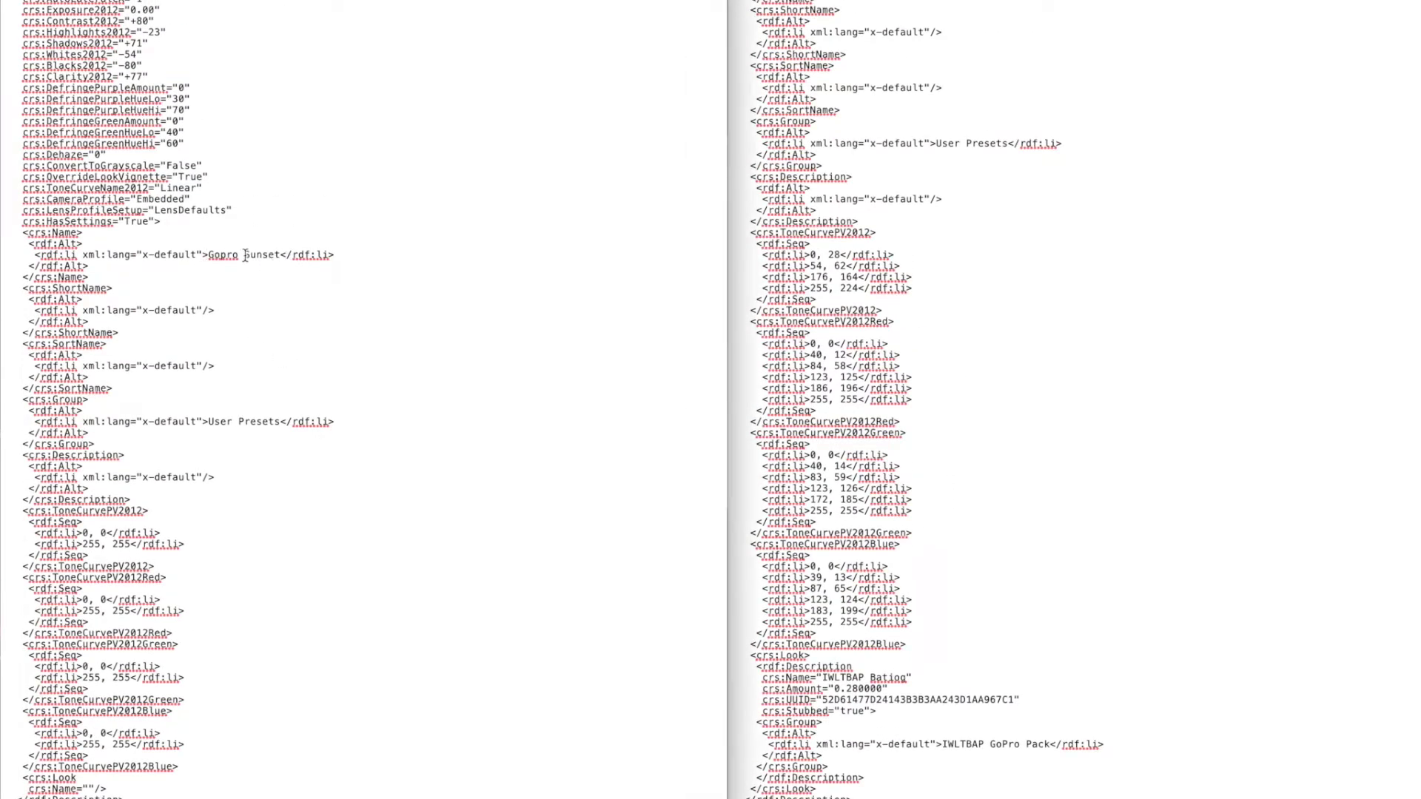
Put Gopro Sunset's settings after the name into gopro viaggi 2, then close both files
drag(22, 265, 102, 279)
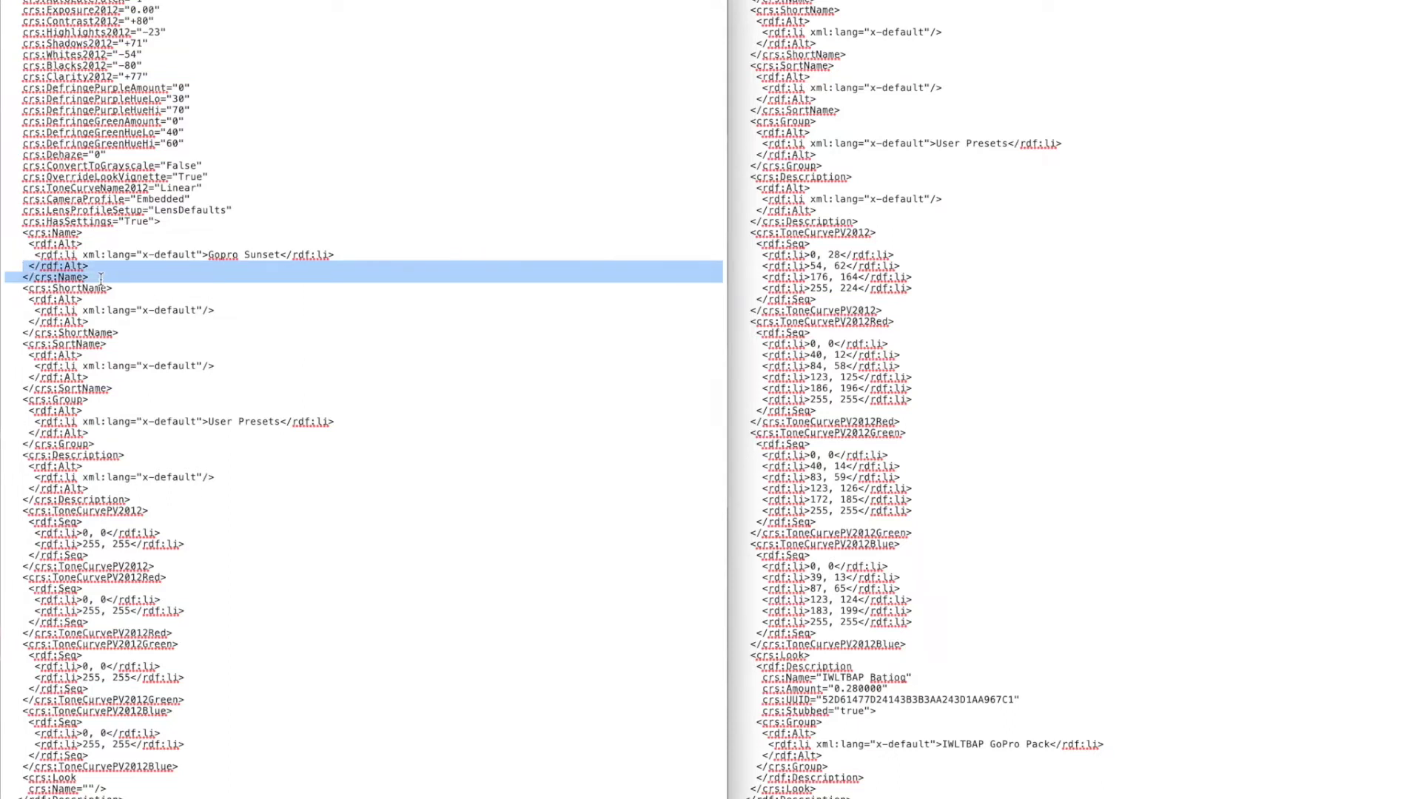
drag(101, 279, 123, 797)
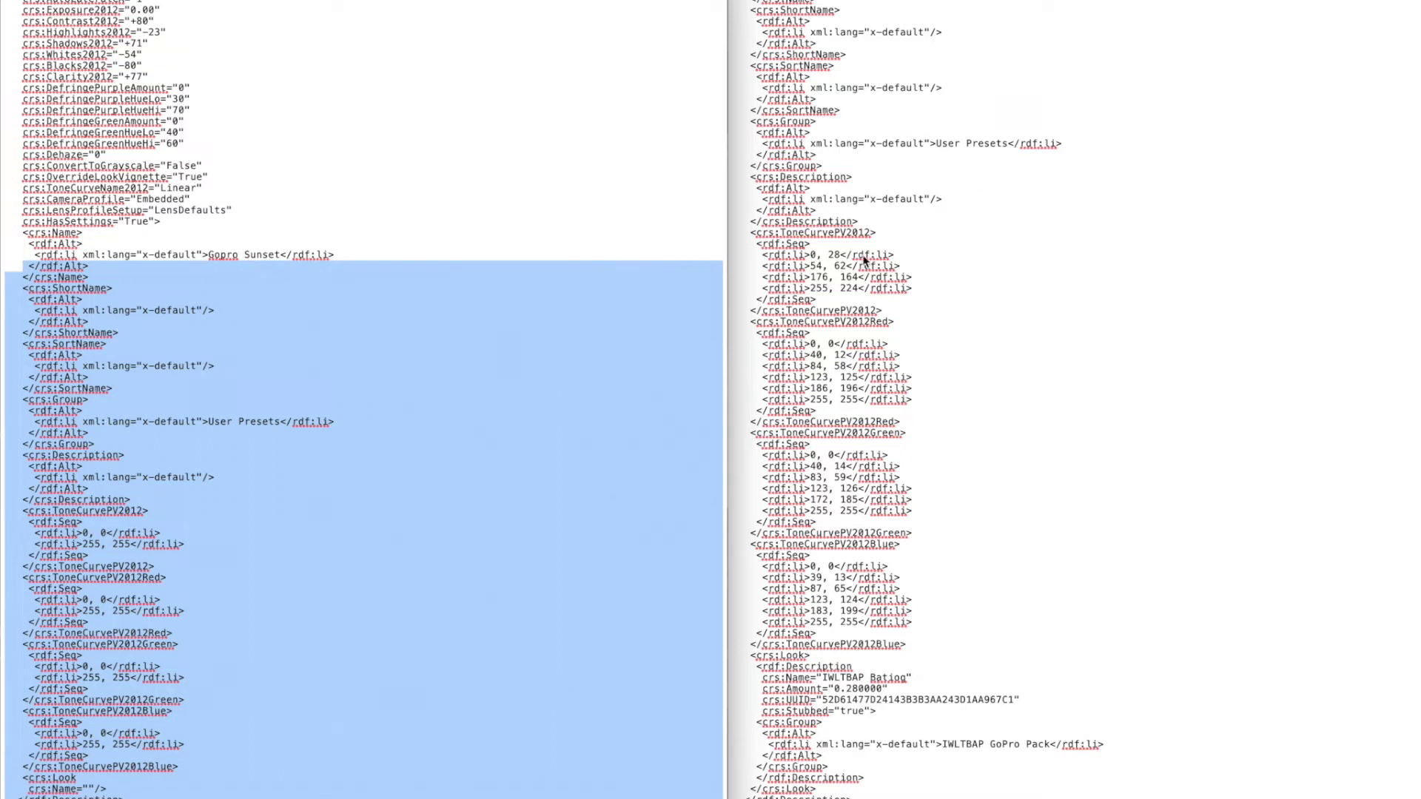
scroll(879, 324, down, 1)
scroll(1015, 199, up, 1)
scroll(976, 191, up, 3)
scroll(977, 191, up, 3)
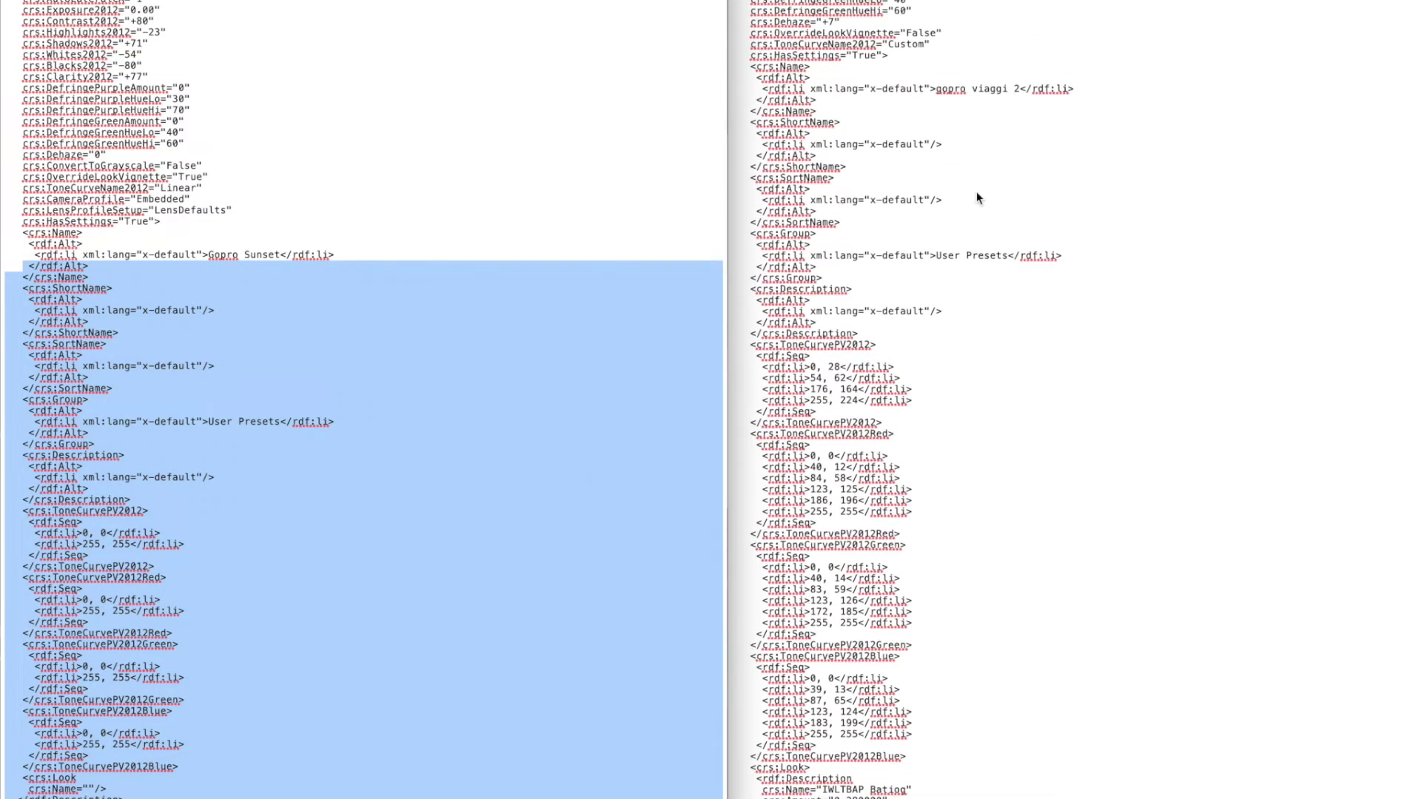
click(937, 95)
drag(938, 94, 1022, 93)
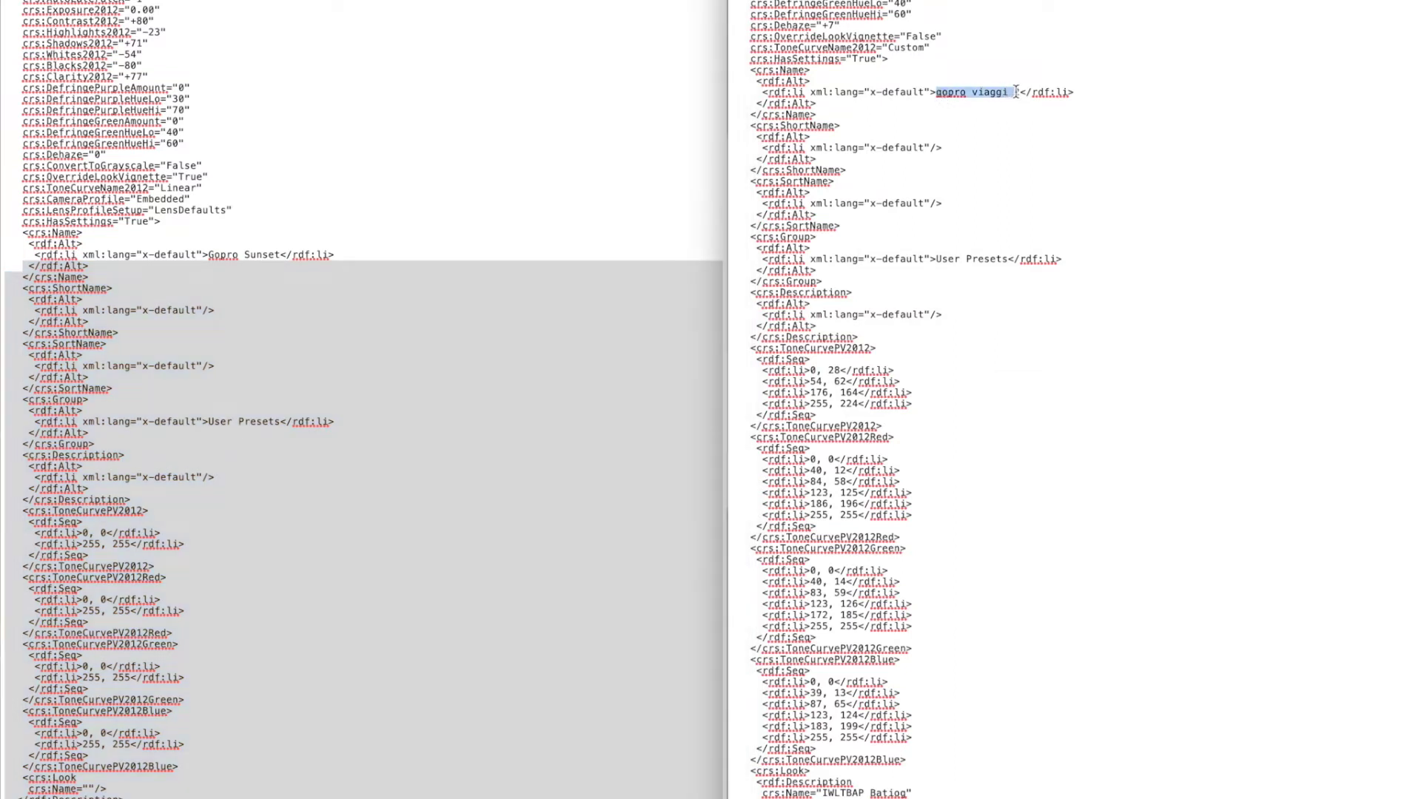
click(754, 103)
drag(753, 102, 1000, 797)
key(BackSpace)
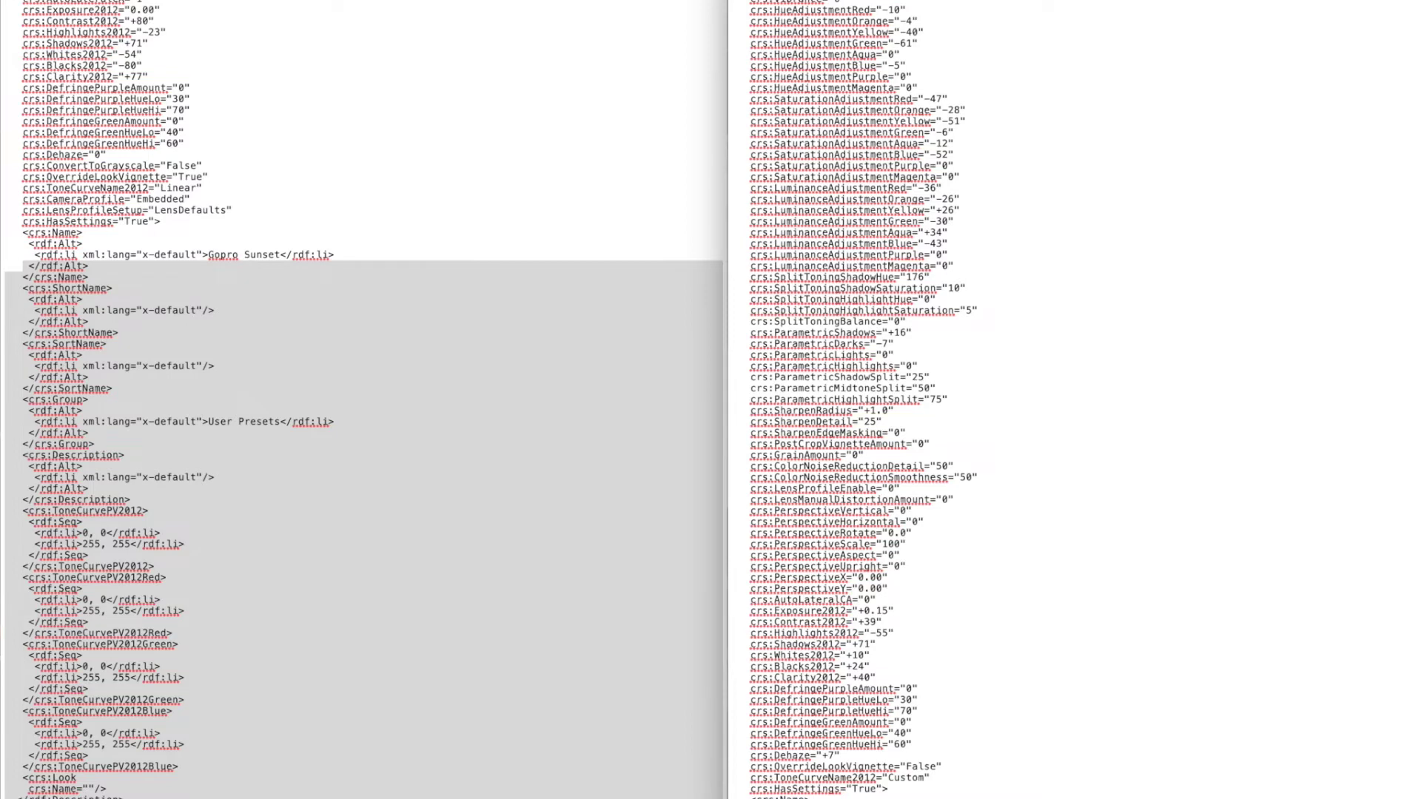
scroll(863, 399, down, 5)
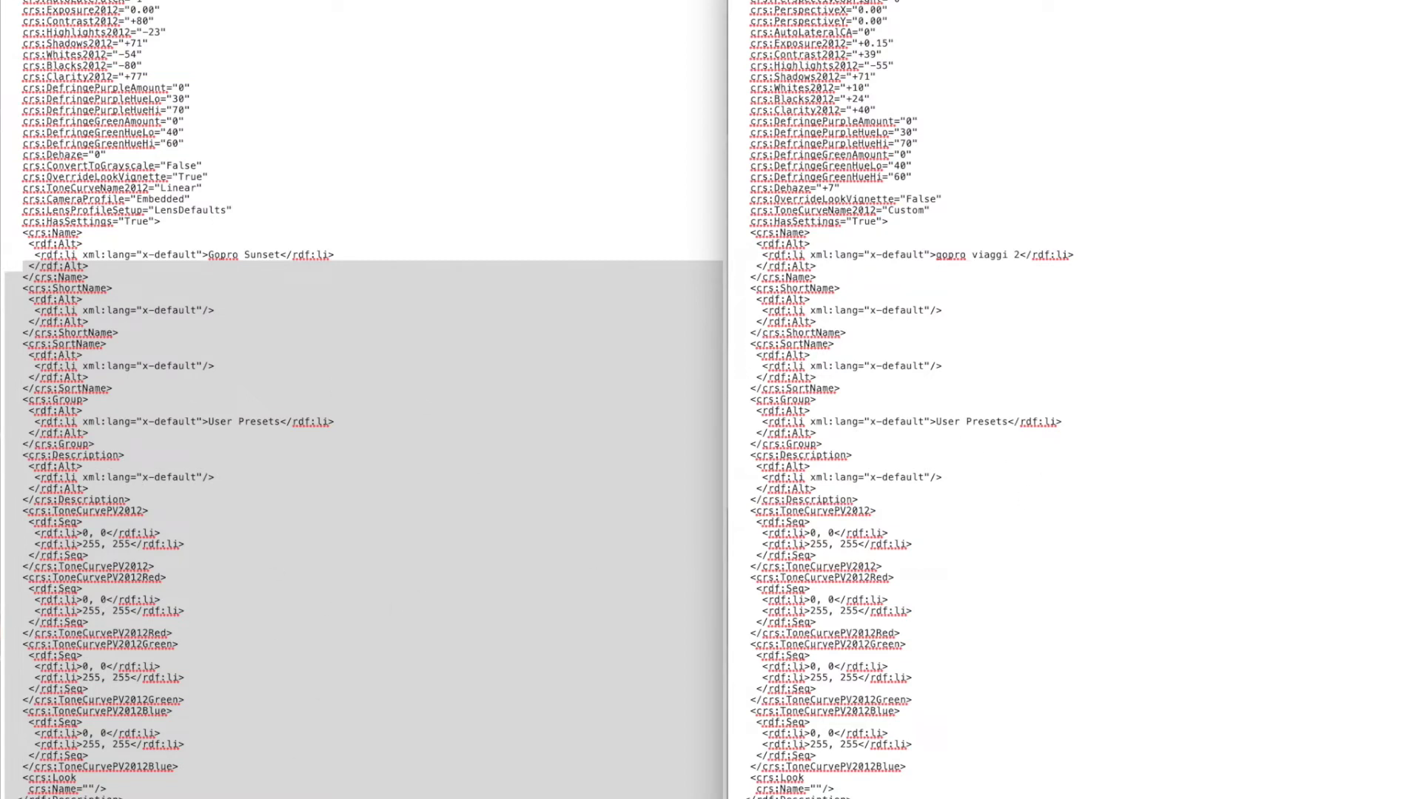
key(super+w)
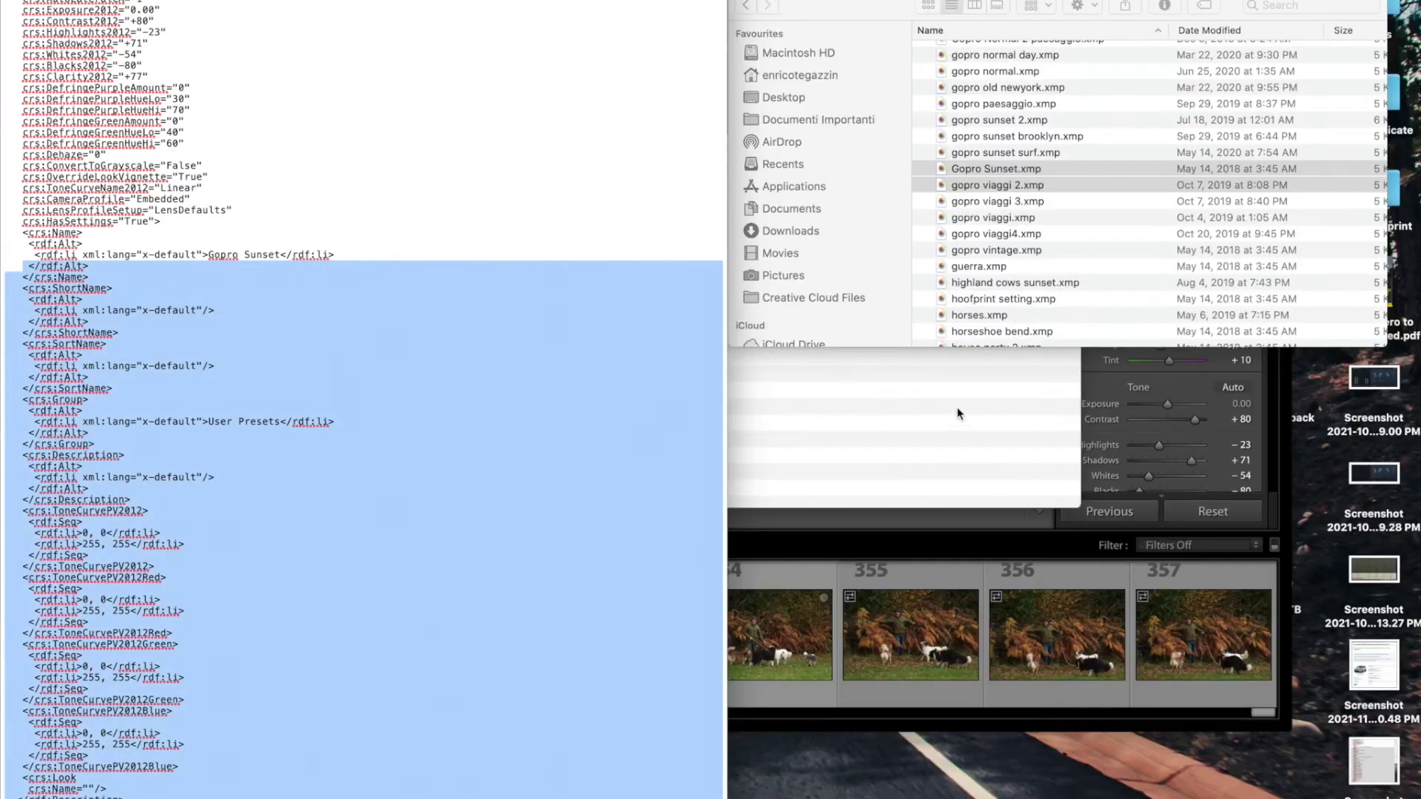
key(super+w)
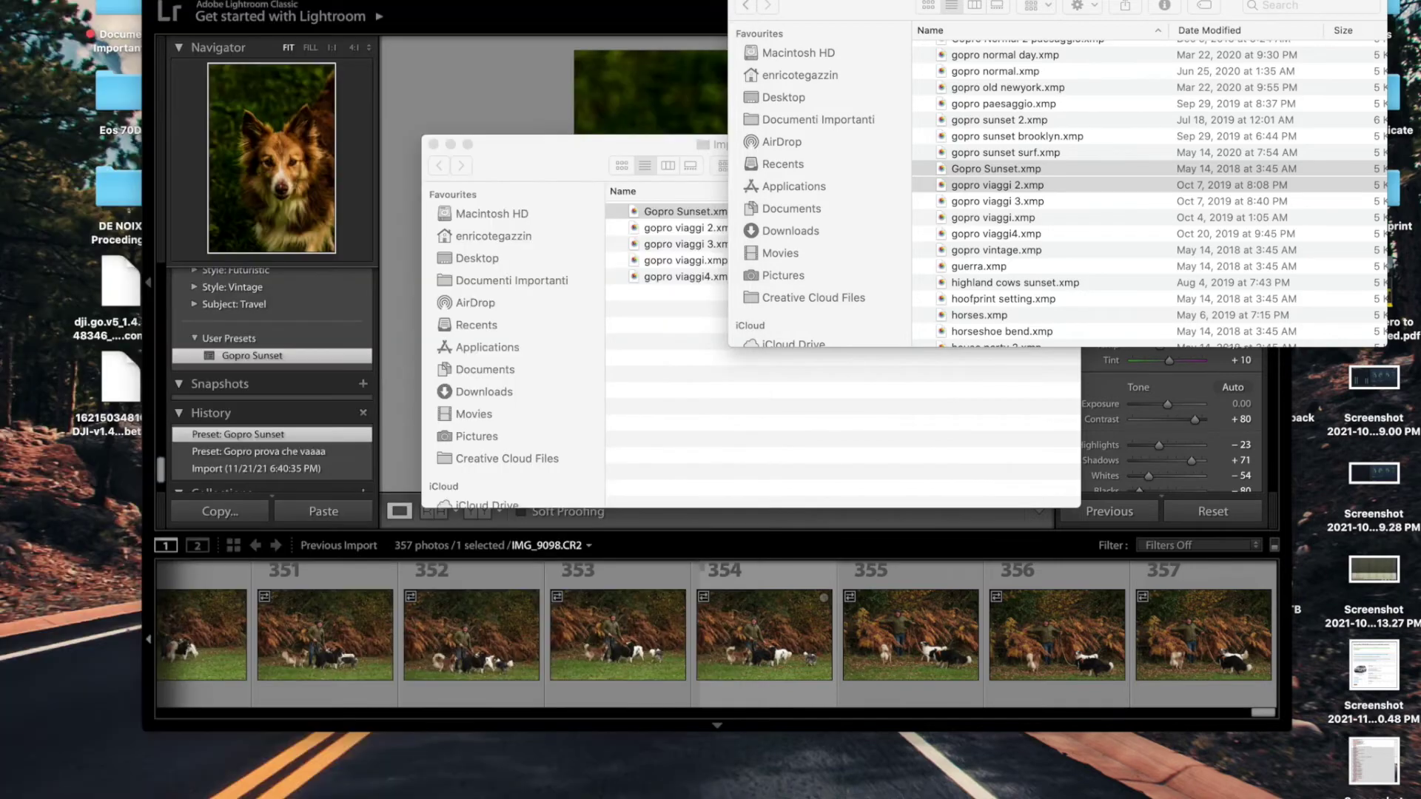
Clear the windows to the desktop and Quick Look gopro viaggi 2.xmp's contents
key(F11)
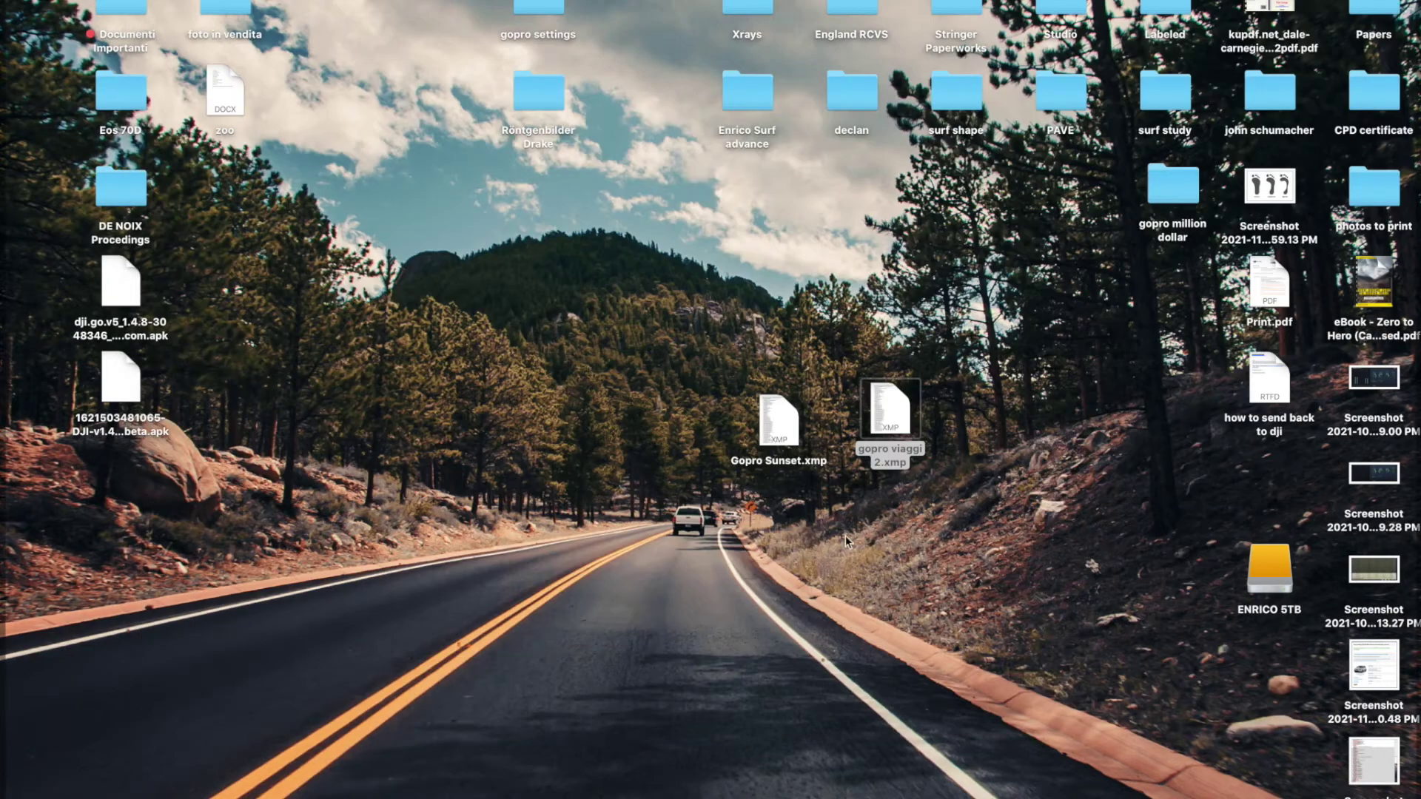
click(906, 418)
key(space)
key(space)
Open gopro viaggi 2.xmp in TextEdit and enlarge its document window
right_click(906, 417)
mouse_move(951, 435)
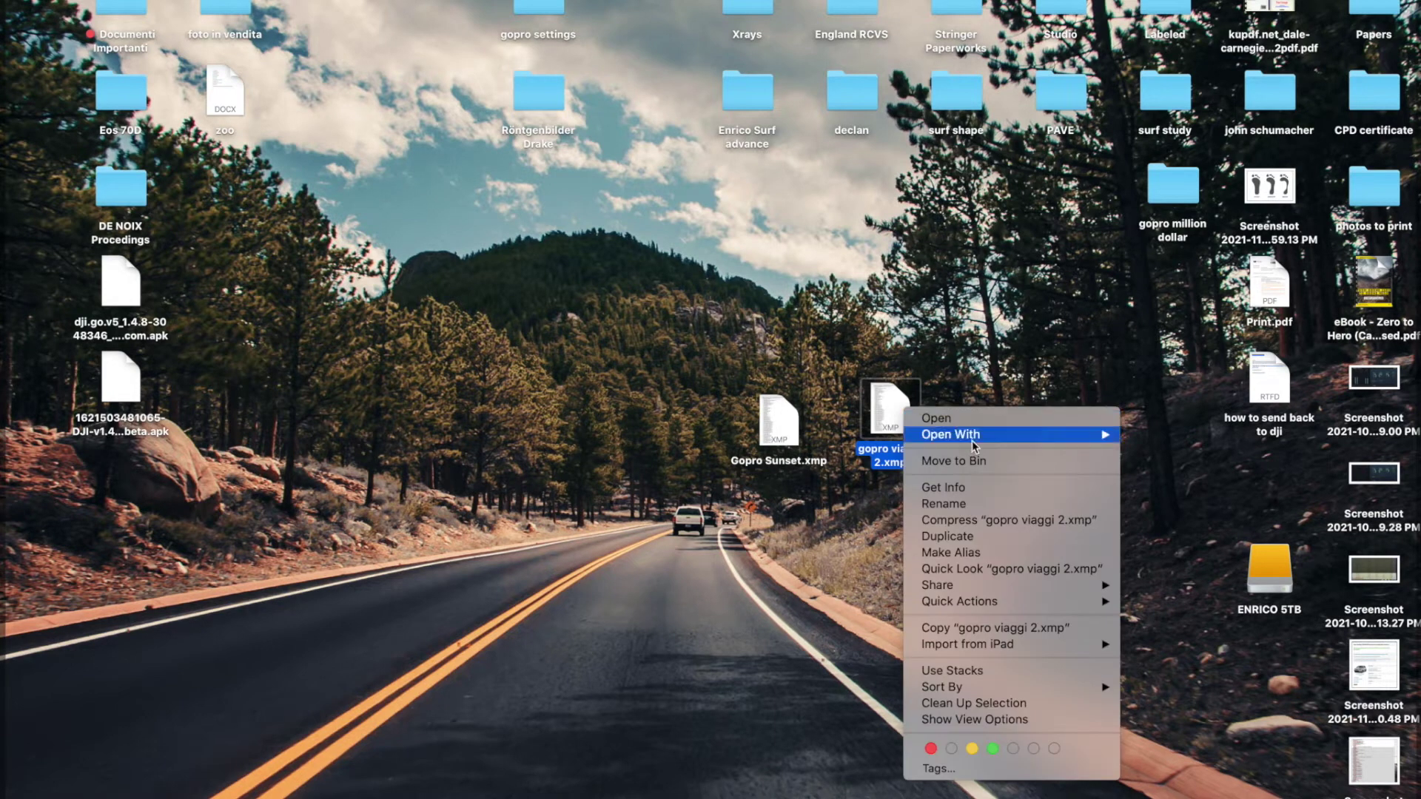
click(1157, 478)
scroll(482, 274, down, 3)
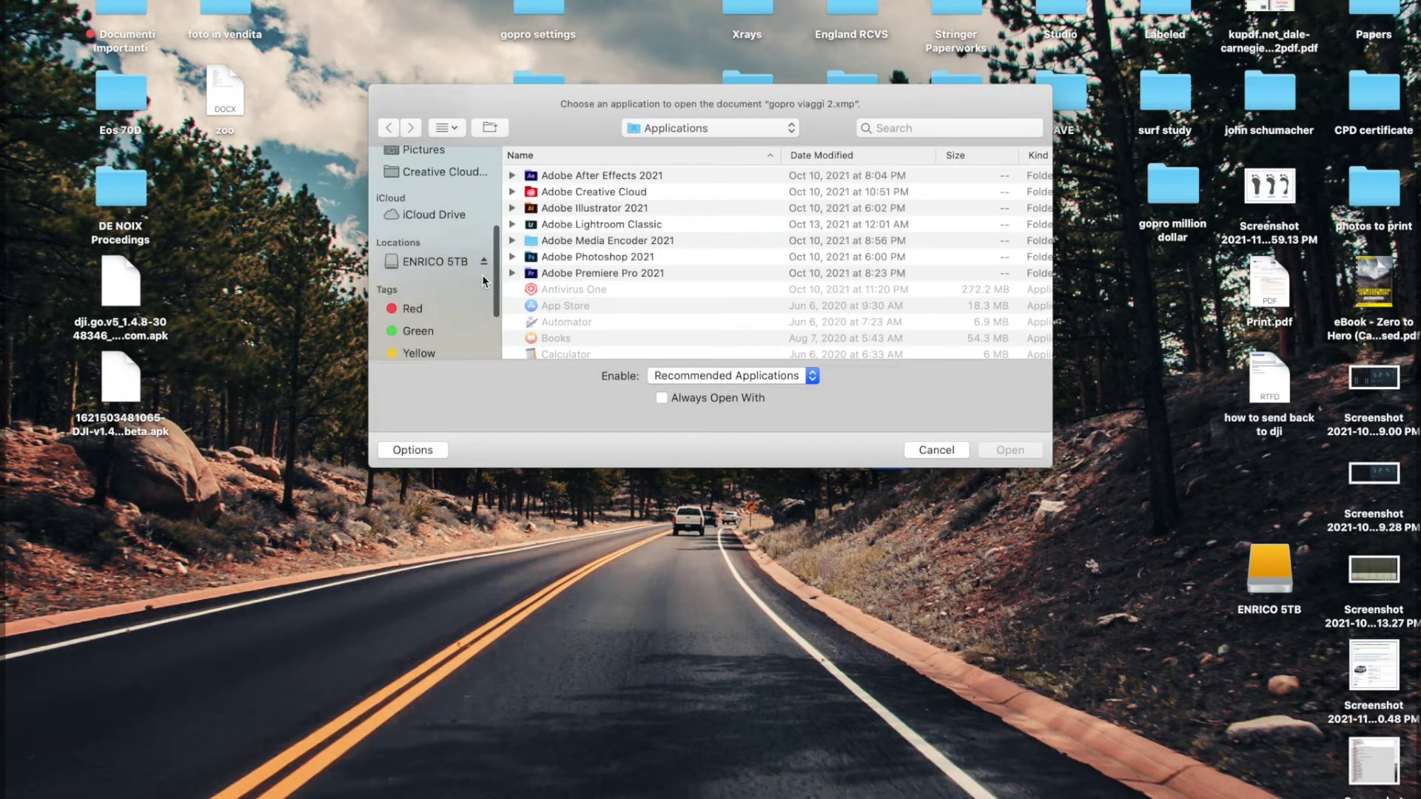
scroll(619, 255, down, 10)
scroll(620, 255, down, 3)
scroll(619, 255, down, 3)
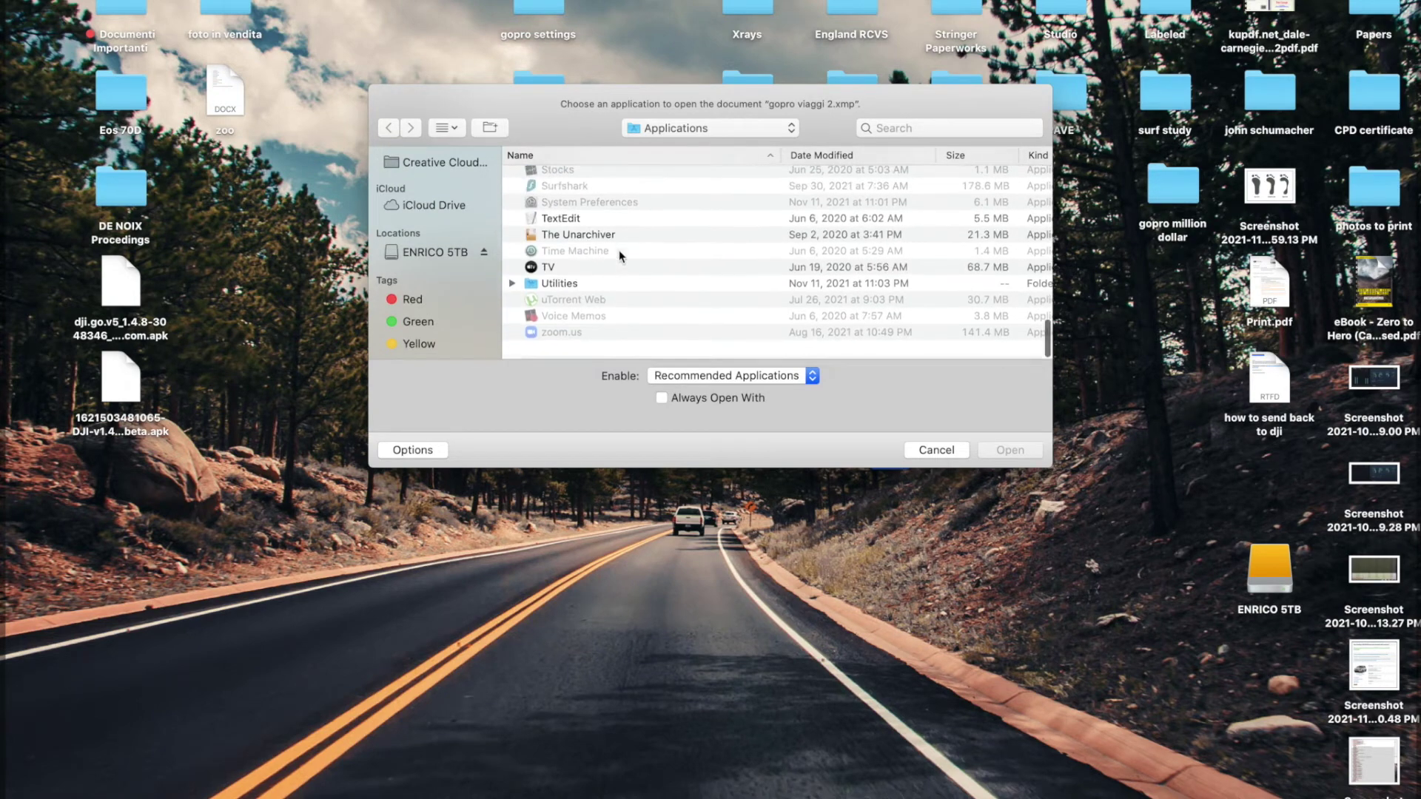
click(550, 238)
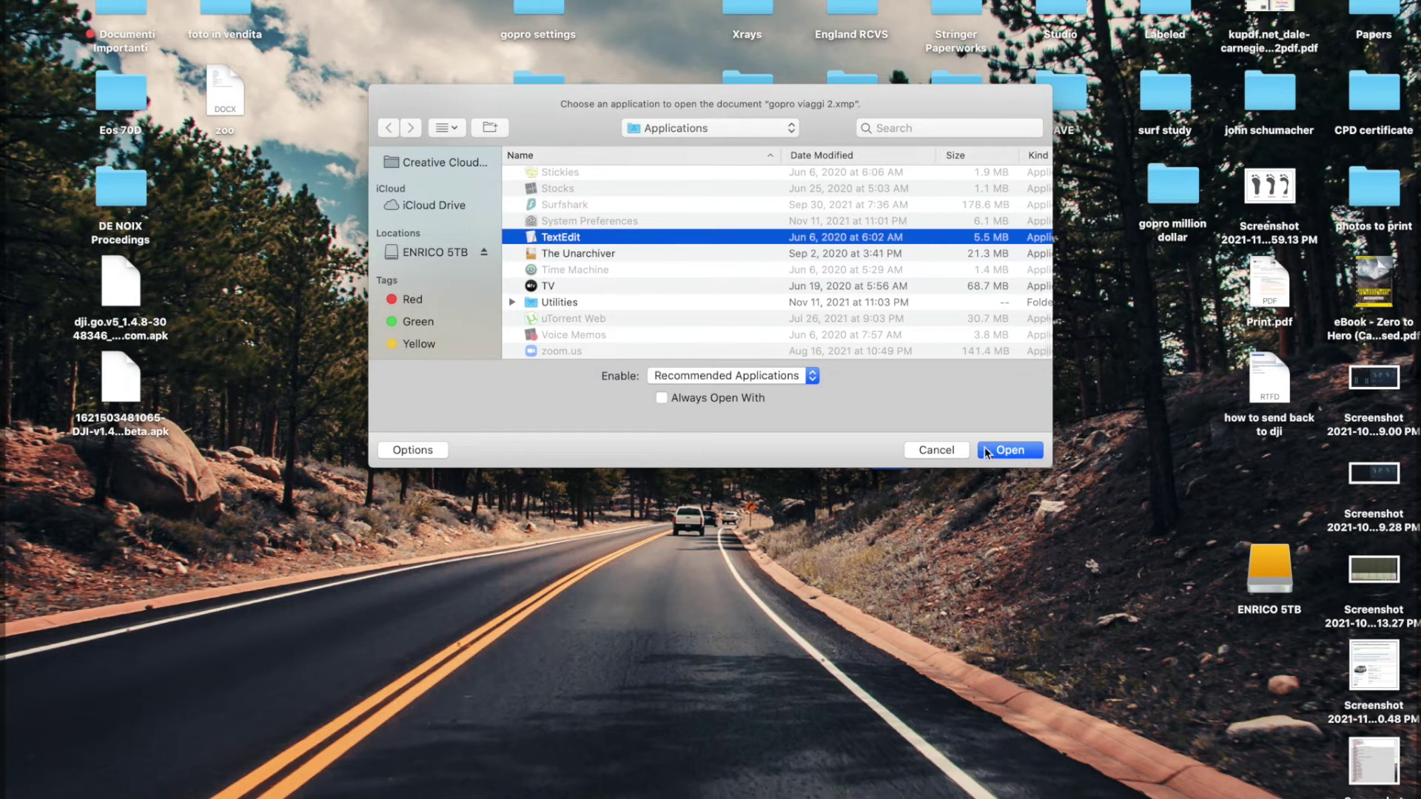
click(1034, 453)
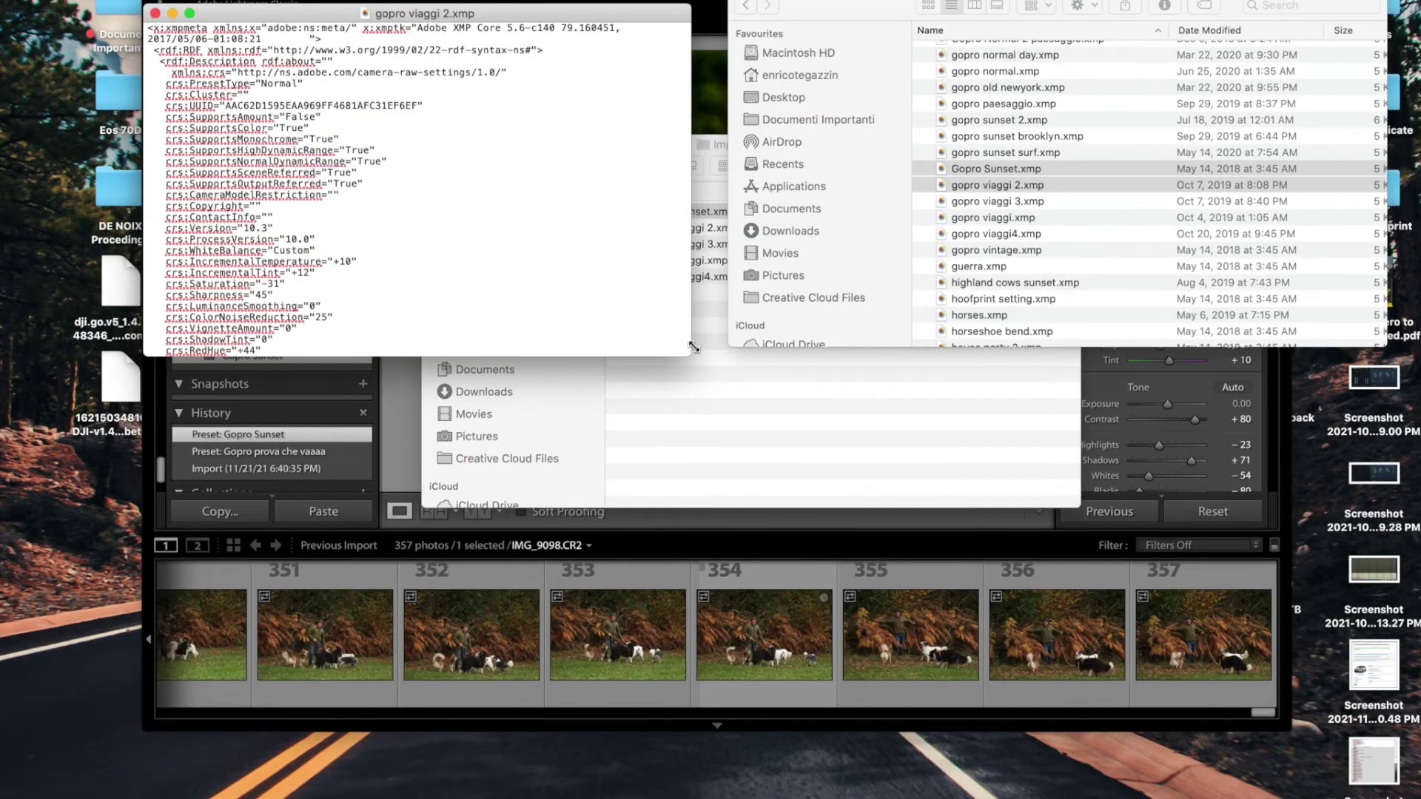
click(700, 362)
click(487, 99)
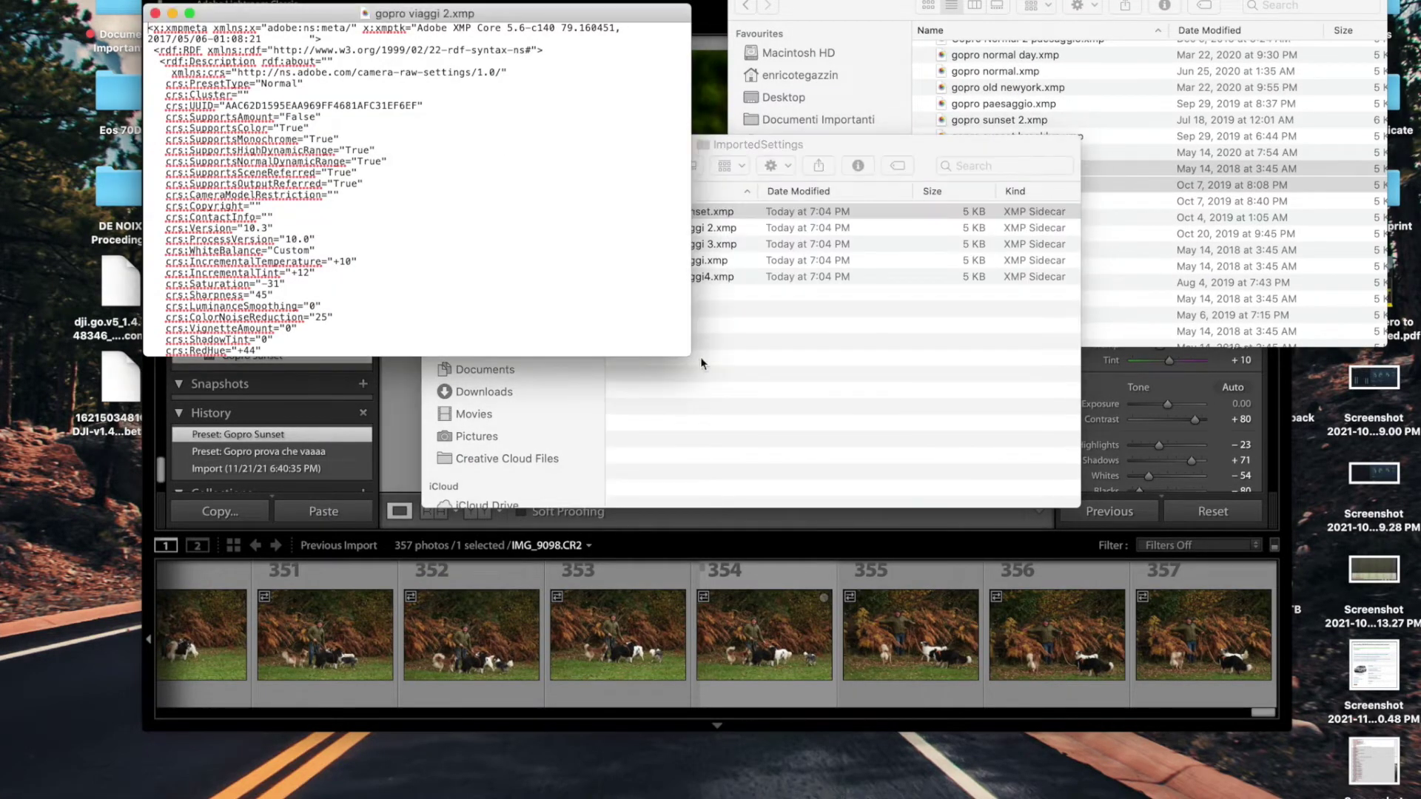
mouse_move(691, 356)
mouse_down()
mouse_move(1234, 547)
mouse_move(1288, 795)
mouse_up()
scroll(542, 390, down, 15)
scroll(542, 390, up, 1)
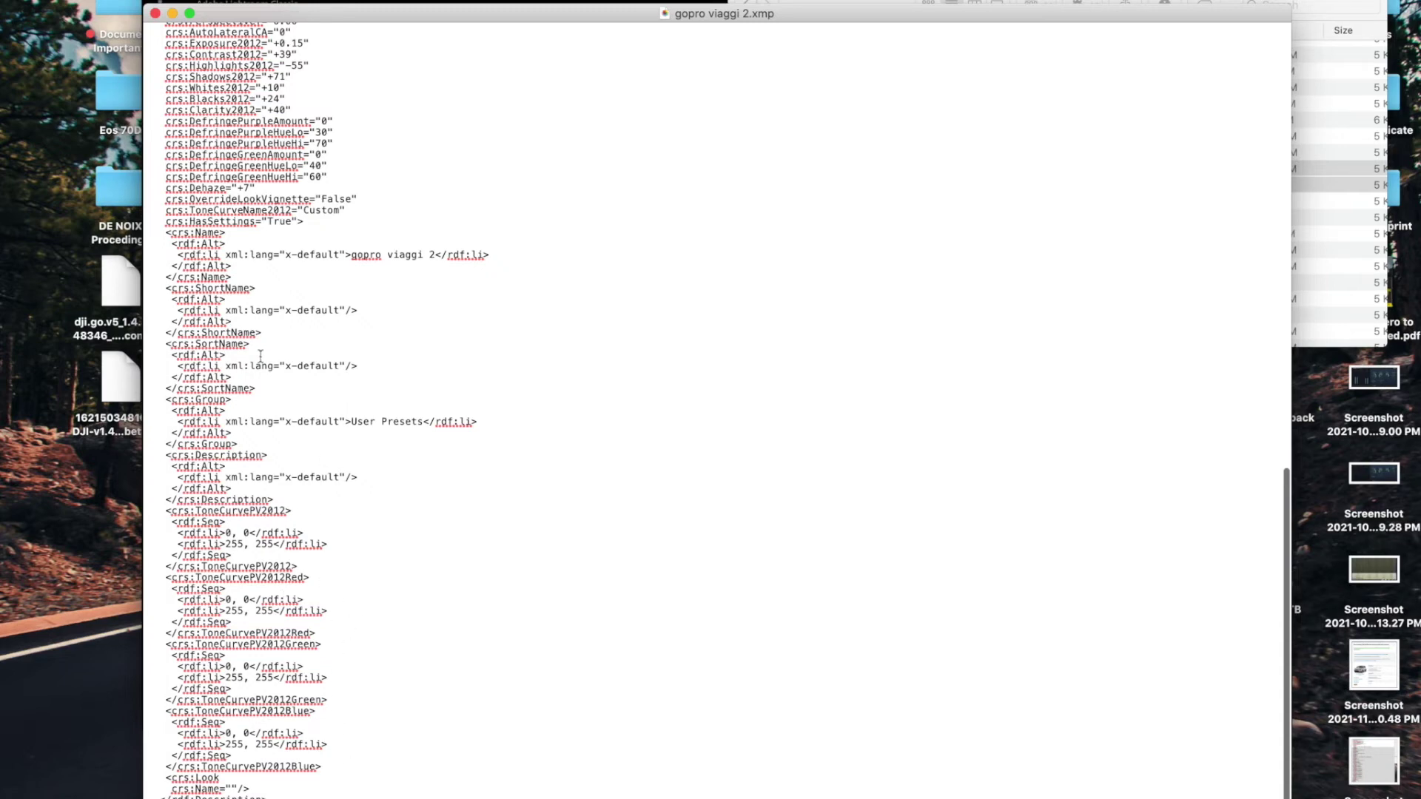
Close the TextEdit document and the ImportedSettings folder, returning to Lightroom
click(156, 13)
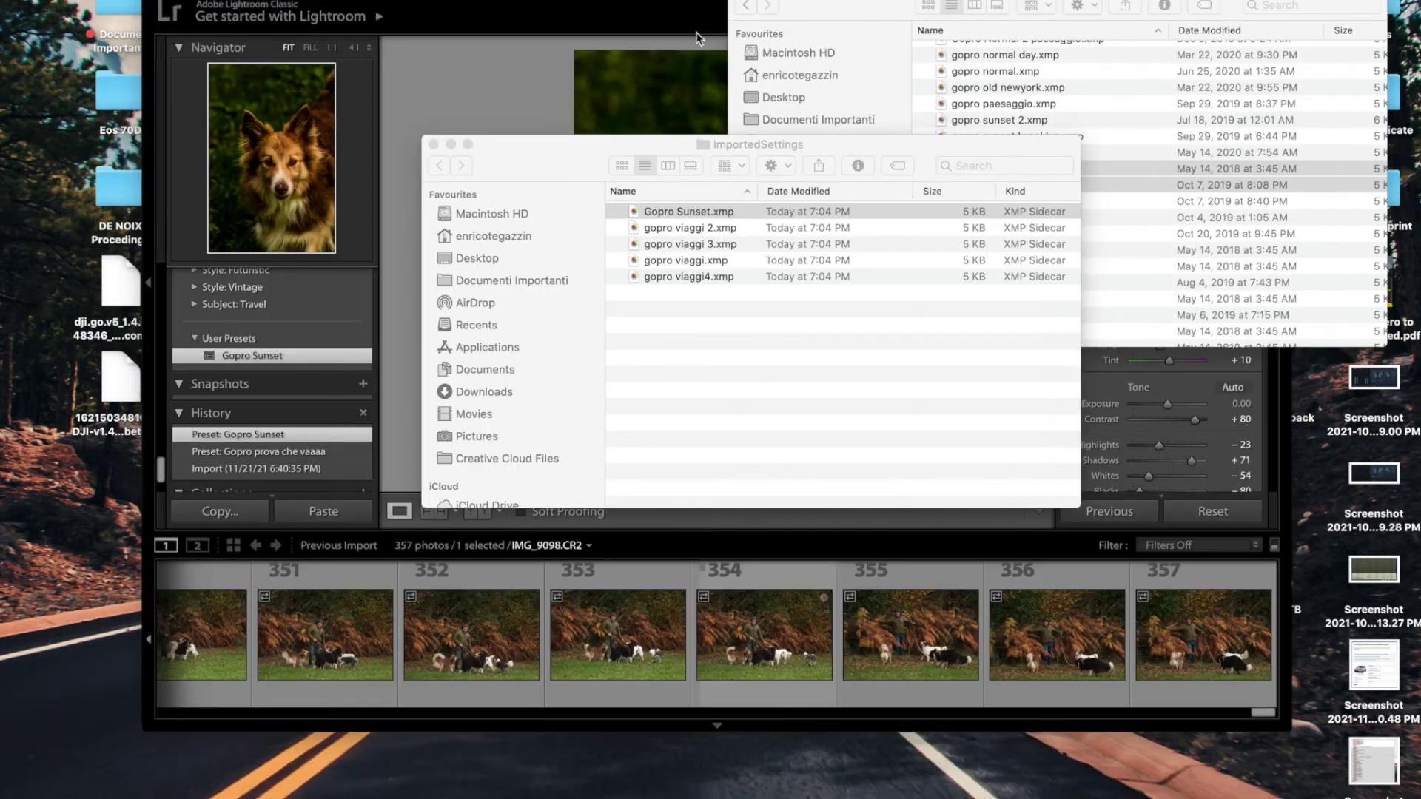
click(434, 146)
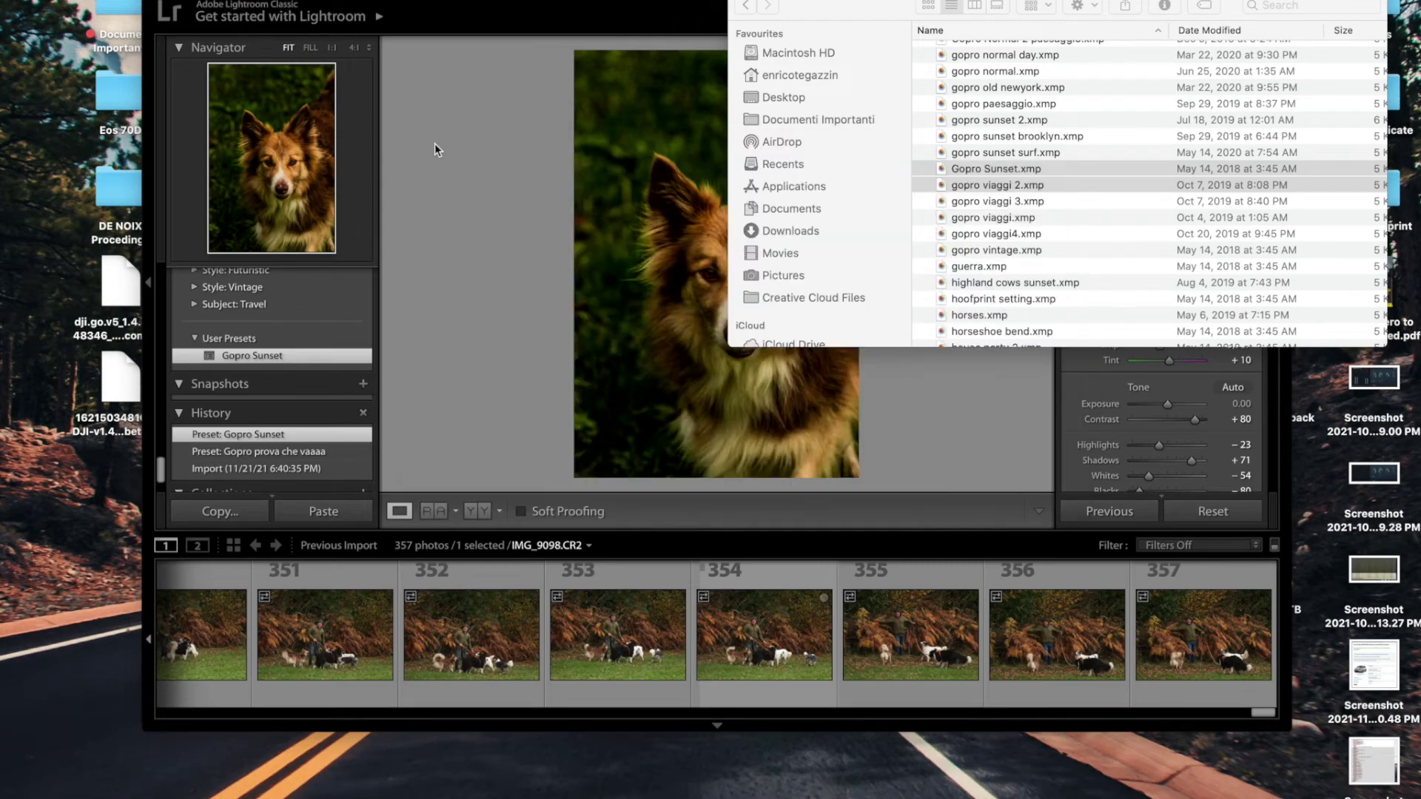
click(496, 218)
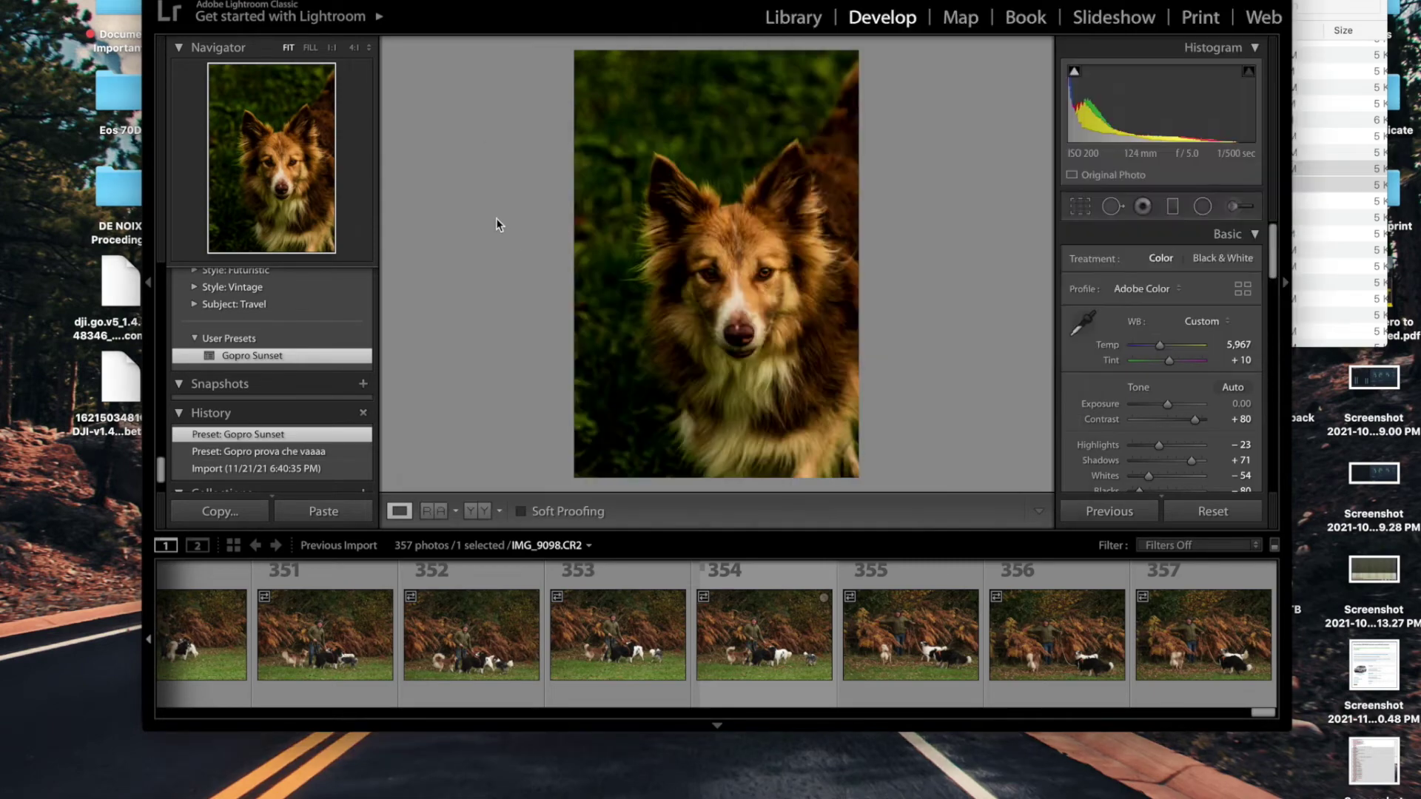
Reveal Gopro Sunset's preset file in Finder and delete all five .xmp files
right_click(287, 357)
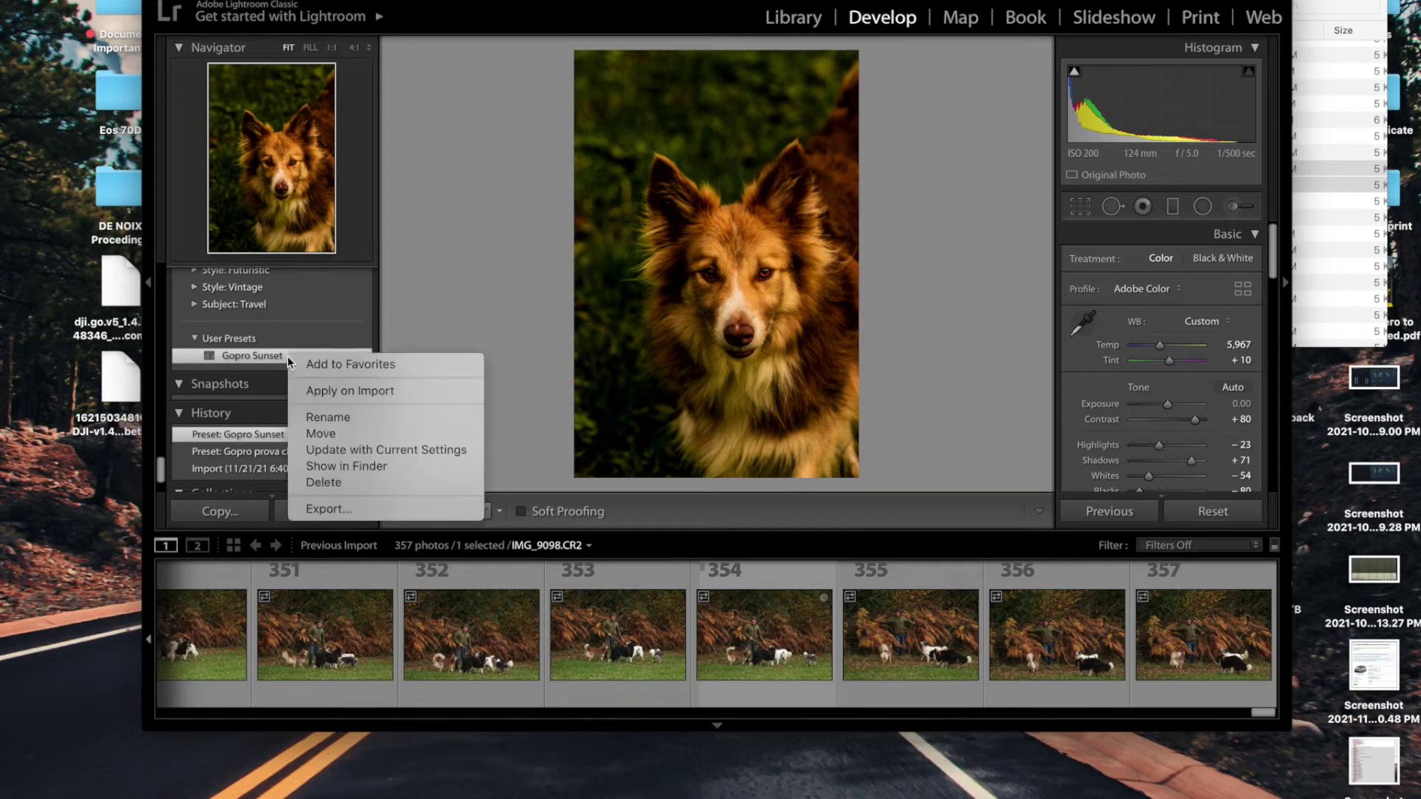
click(346, 483)
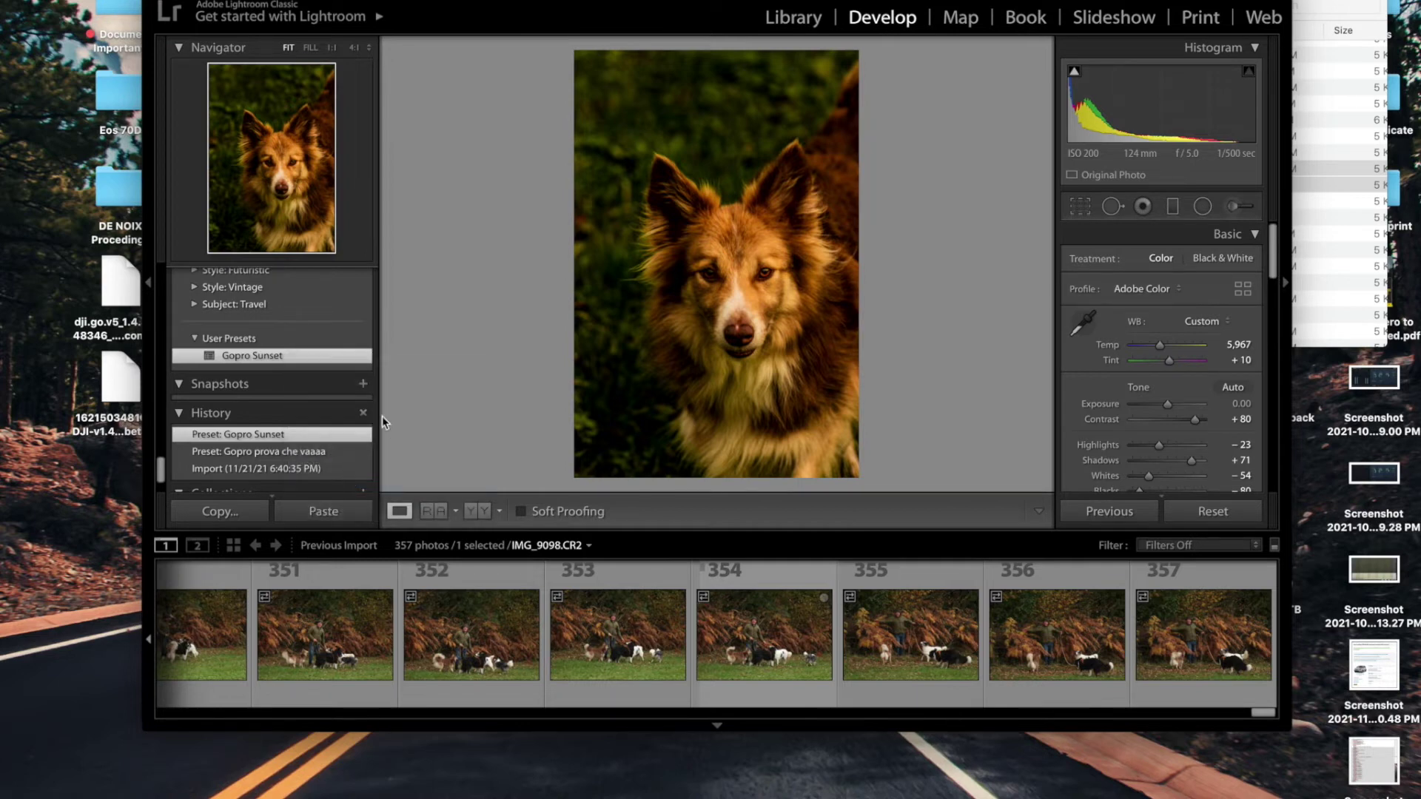
click(822, 257)
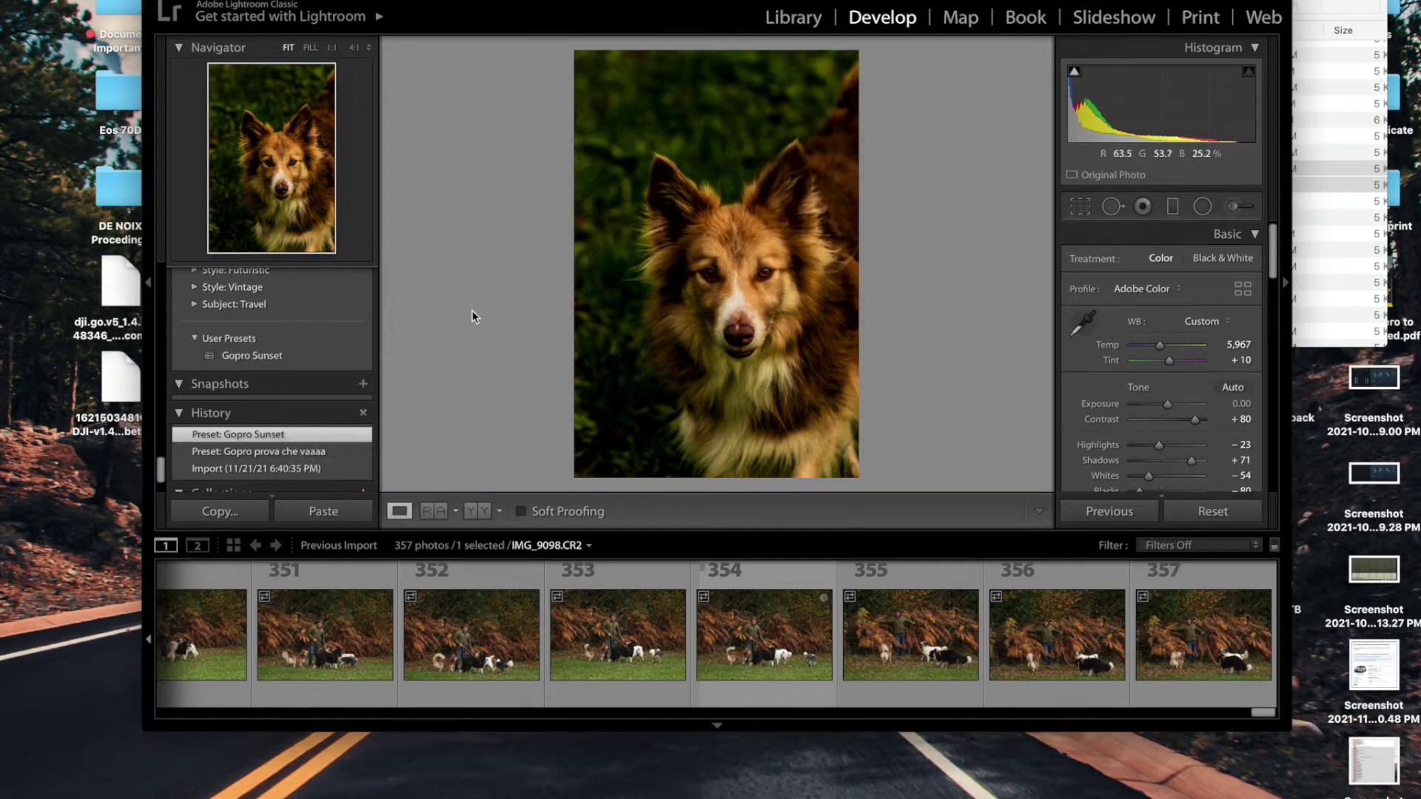
right_click(225, 358)
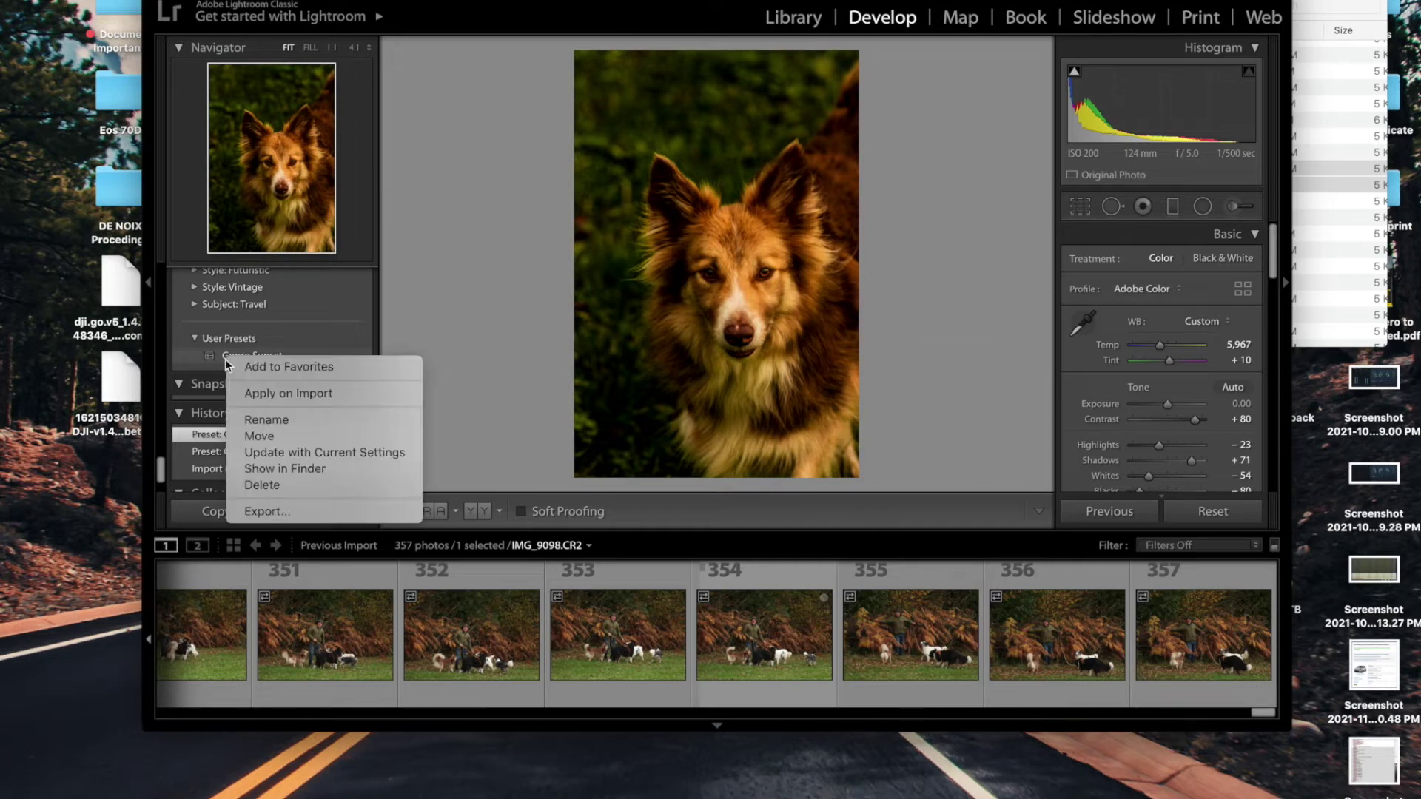
click(299, 469)
drag(710, 333, 689, 215)
key(super+BackSpace)
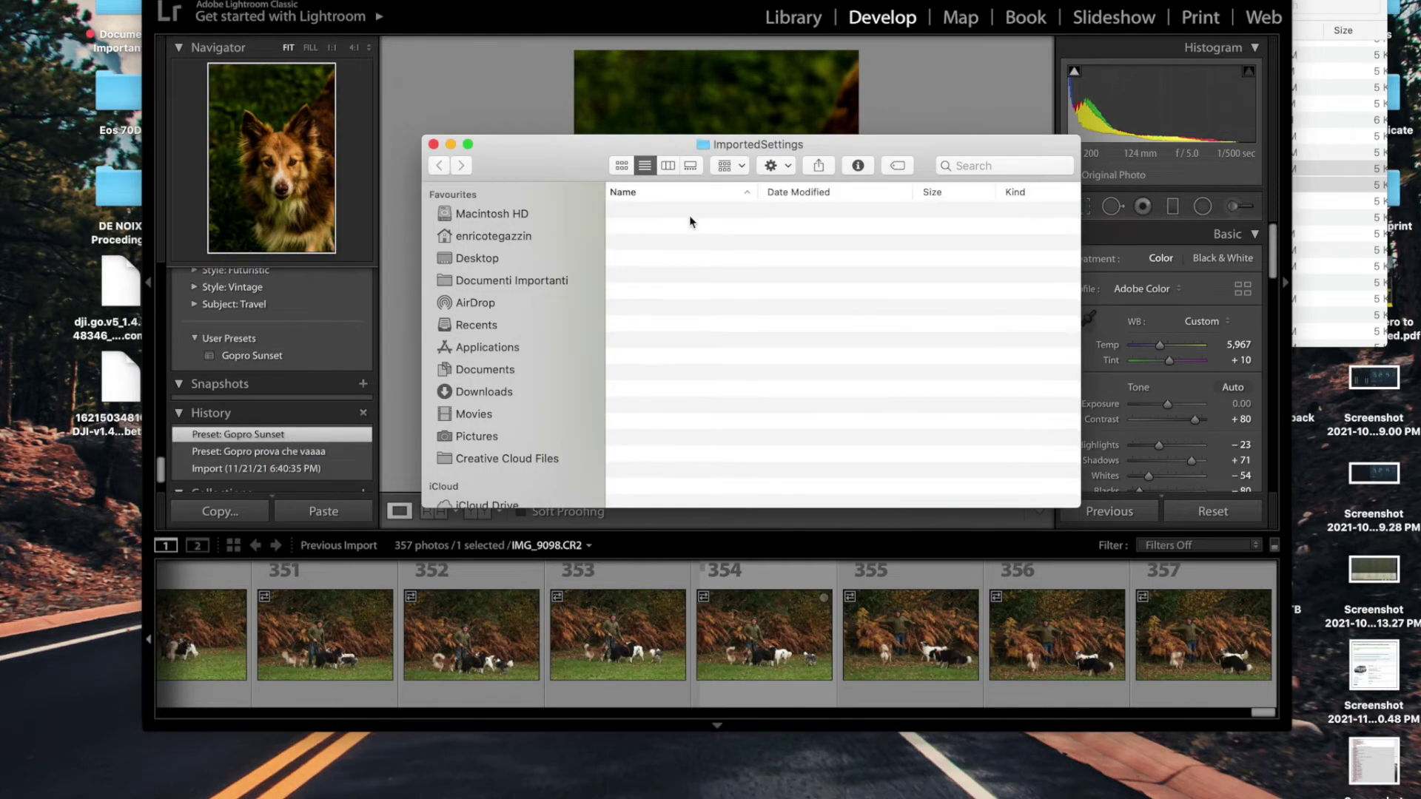
Try deleting the Gopro Sunset preset in Lightroom, confirm, and dismiss the alert
click(264, 353)
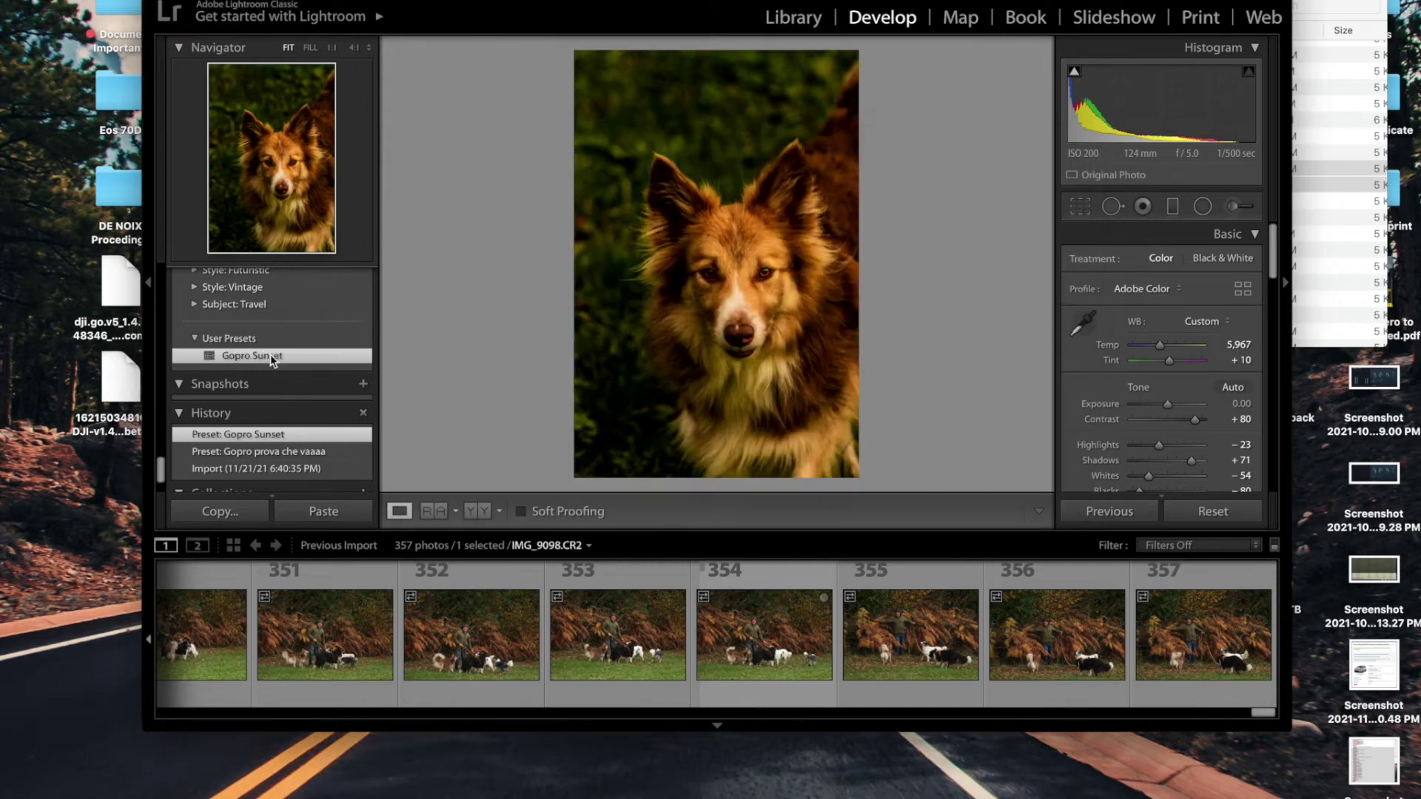
right_click(270, 354)
click(337, 484)
click(877, 261)
click(839, 254)
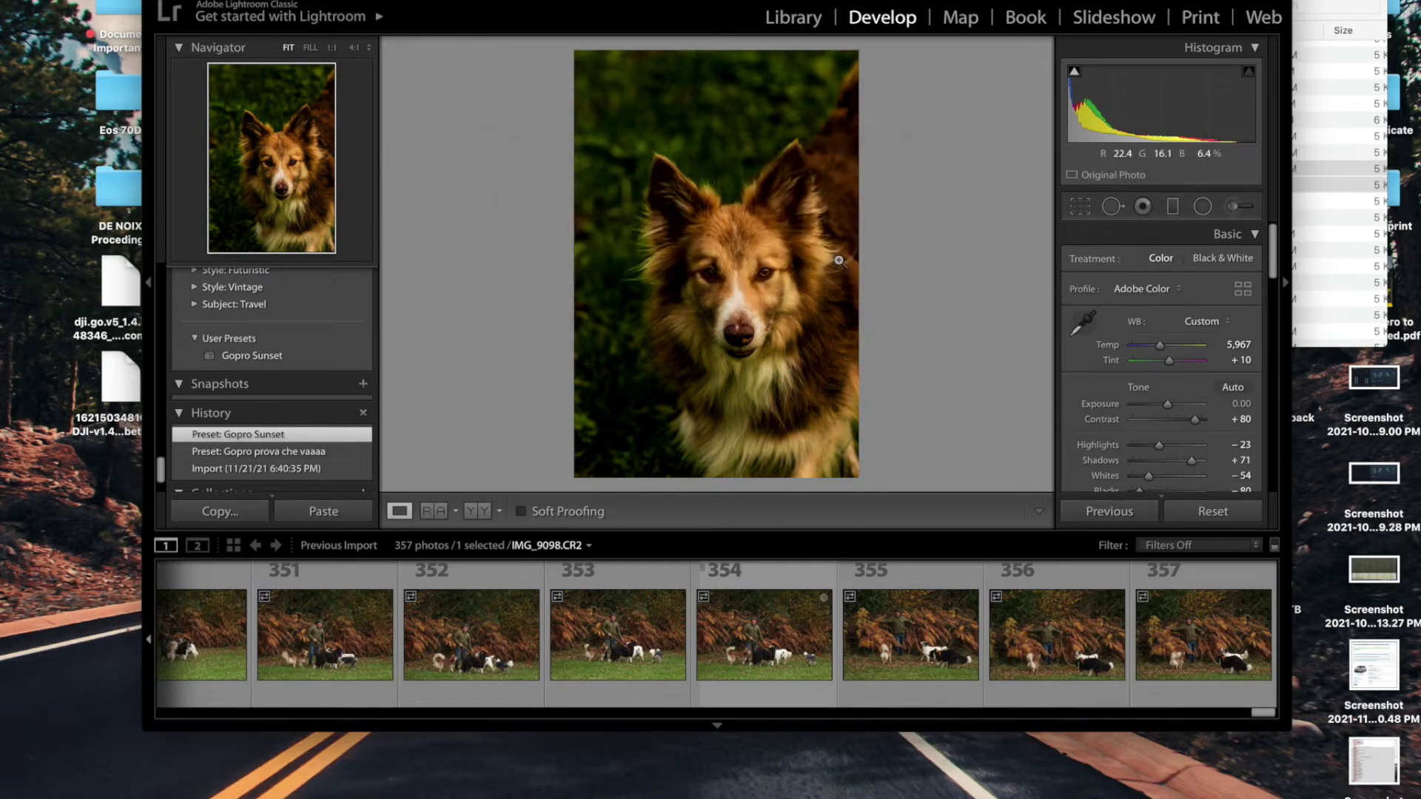
Quit Lightroom Classic and relaunch it from the Dock
key(super+h)
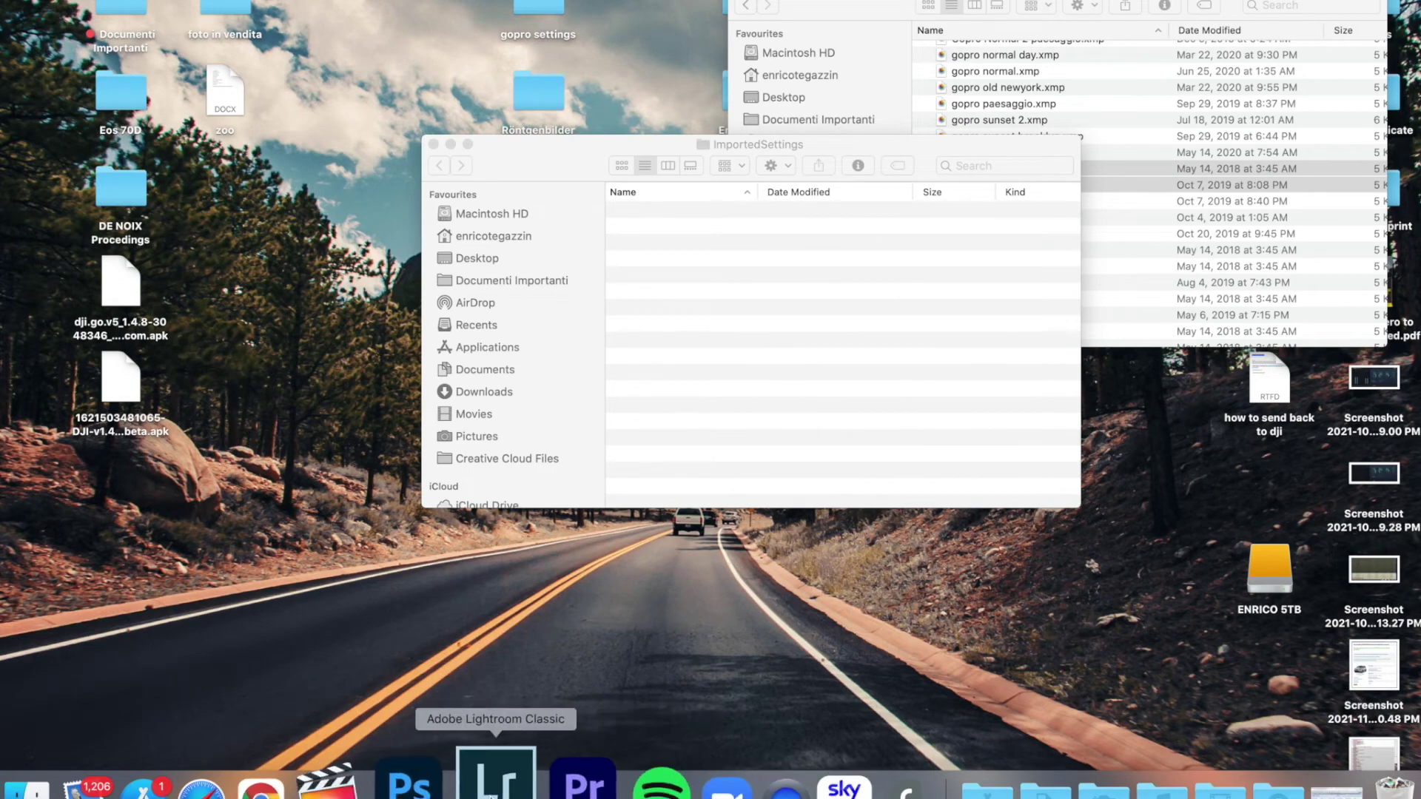
click(494, 783)
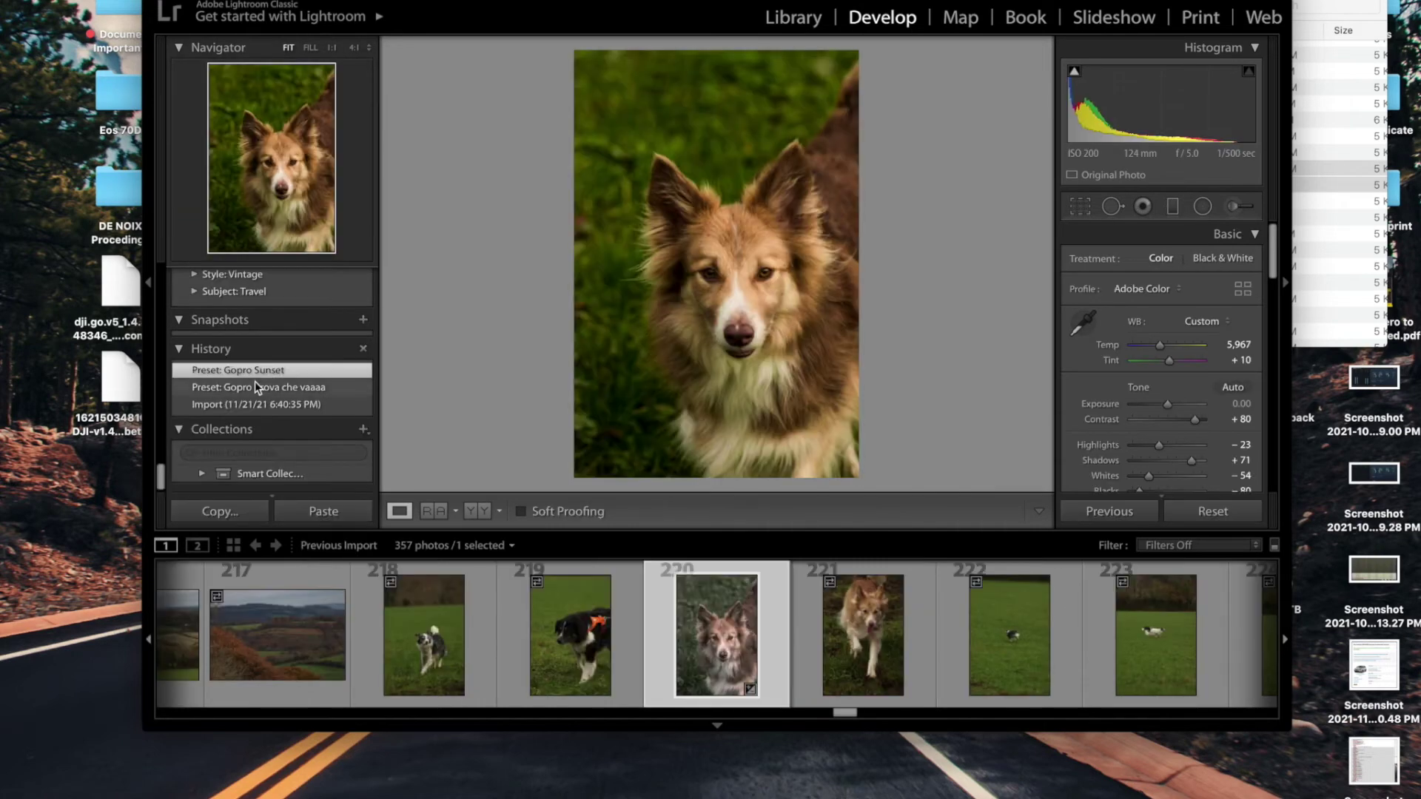
scroll(255, 387, up, 10)
Import gopro viaggi 2.xmp and Gopro Sunset.xmp from the Desktop, sorted by date modified
click(363, 274)
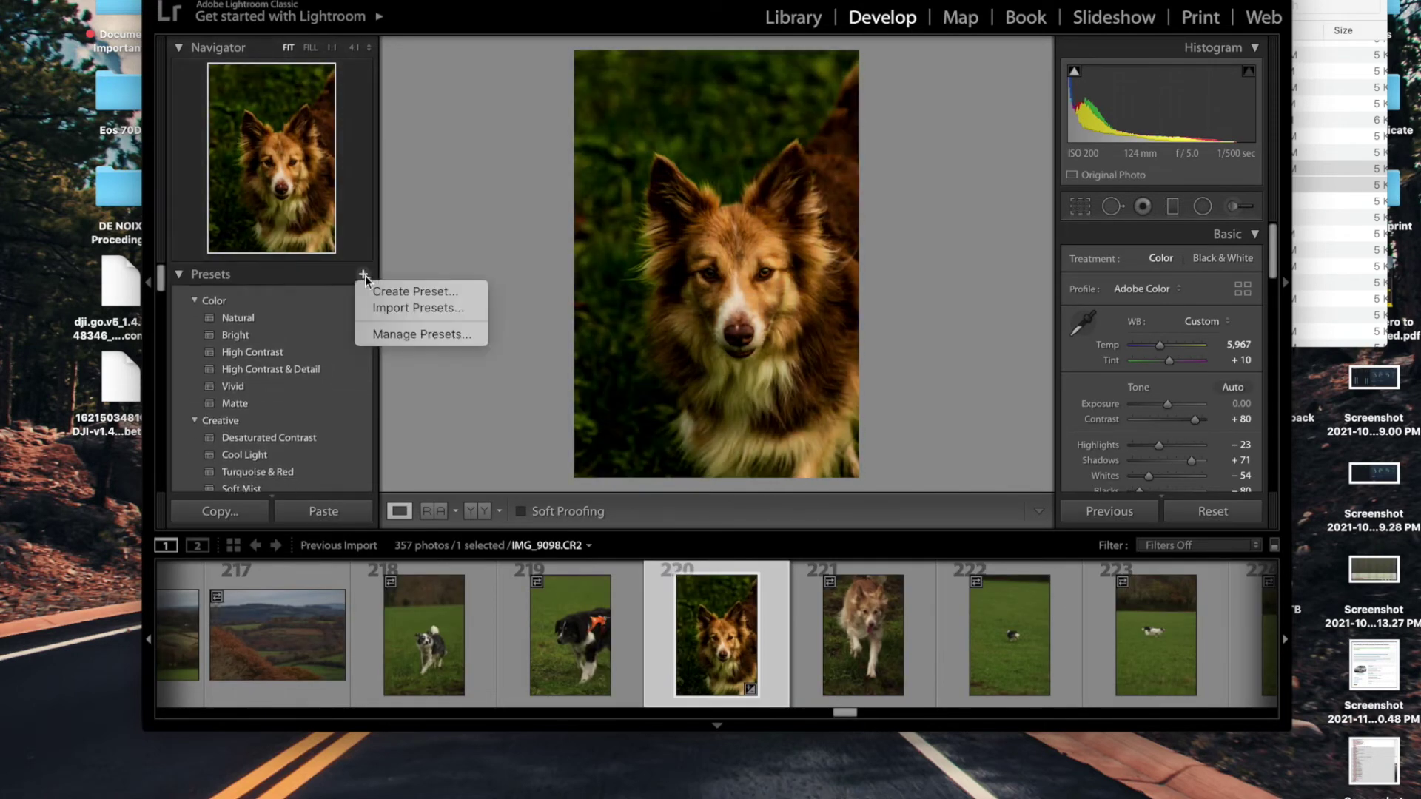
click(395, 310)
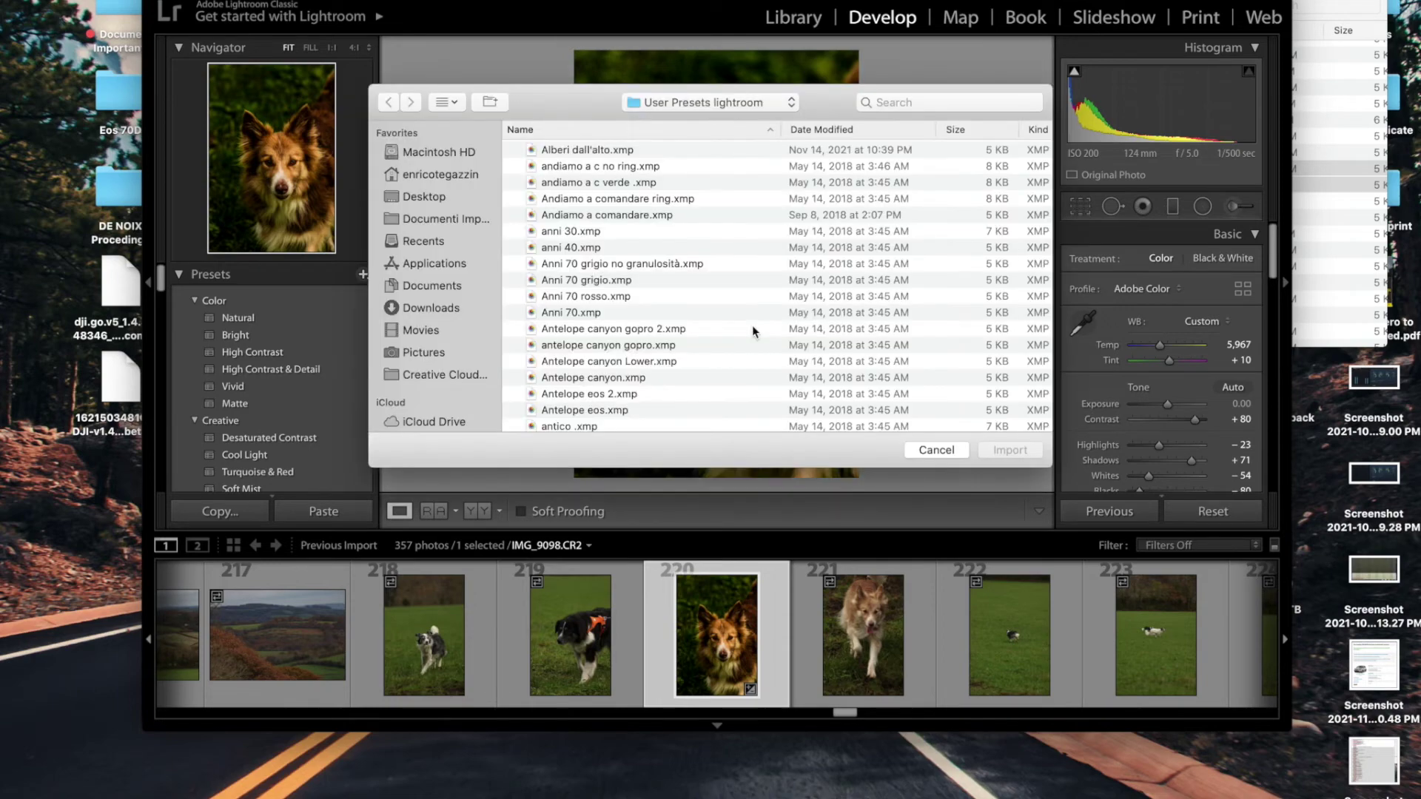
click(428, 198)
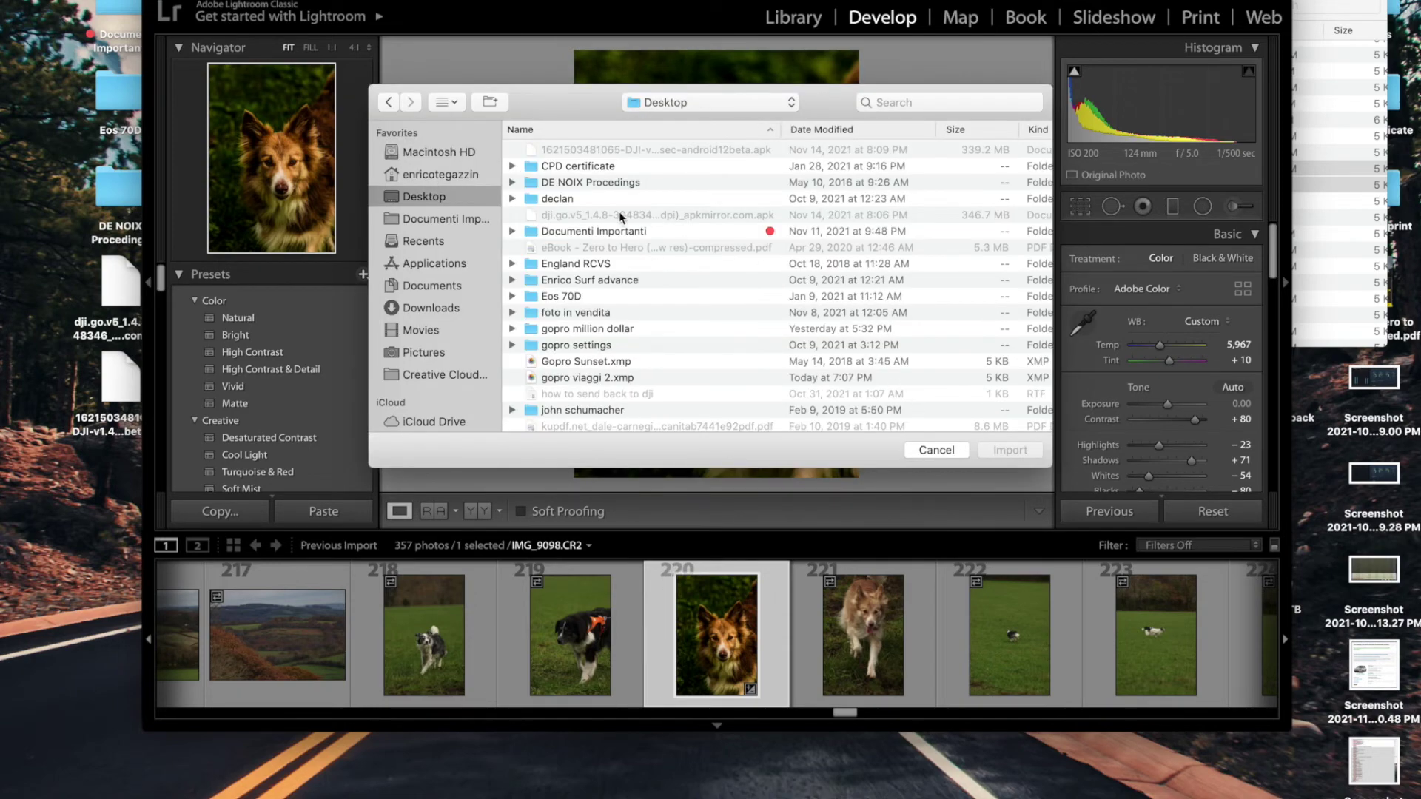
click(847, 134)
click(563, 153)
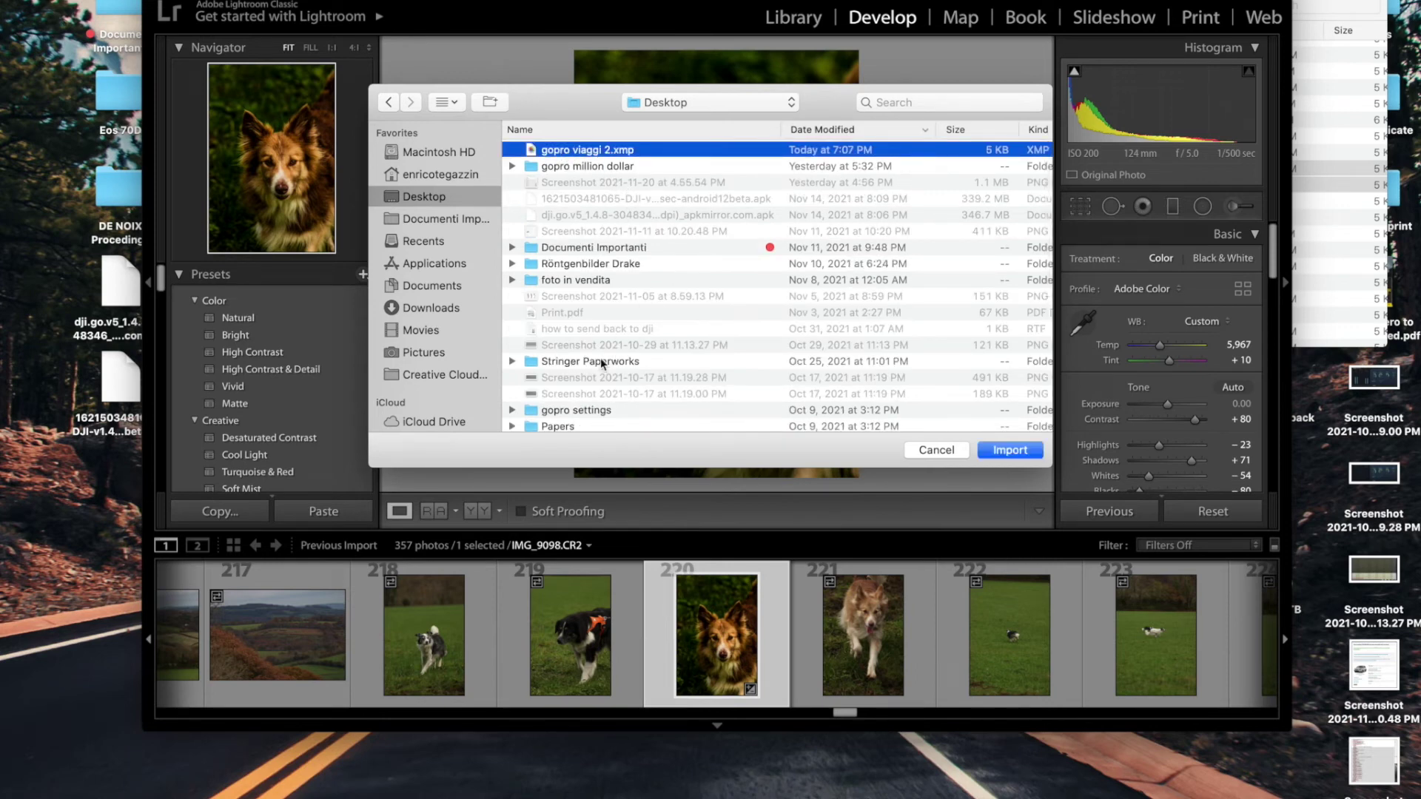
scroll(602, 366, down, 3)
scroll(603, 365, down, 3)
scroll(603, 365, down, 3)
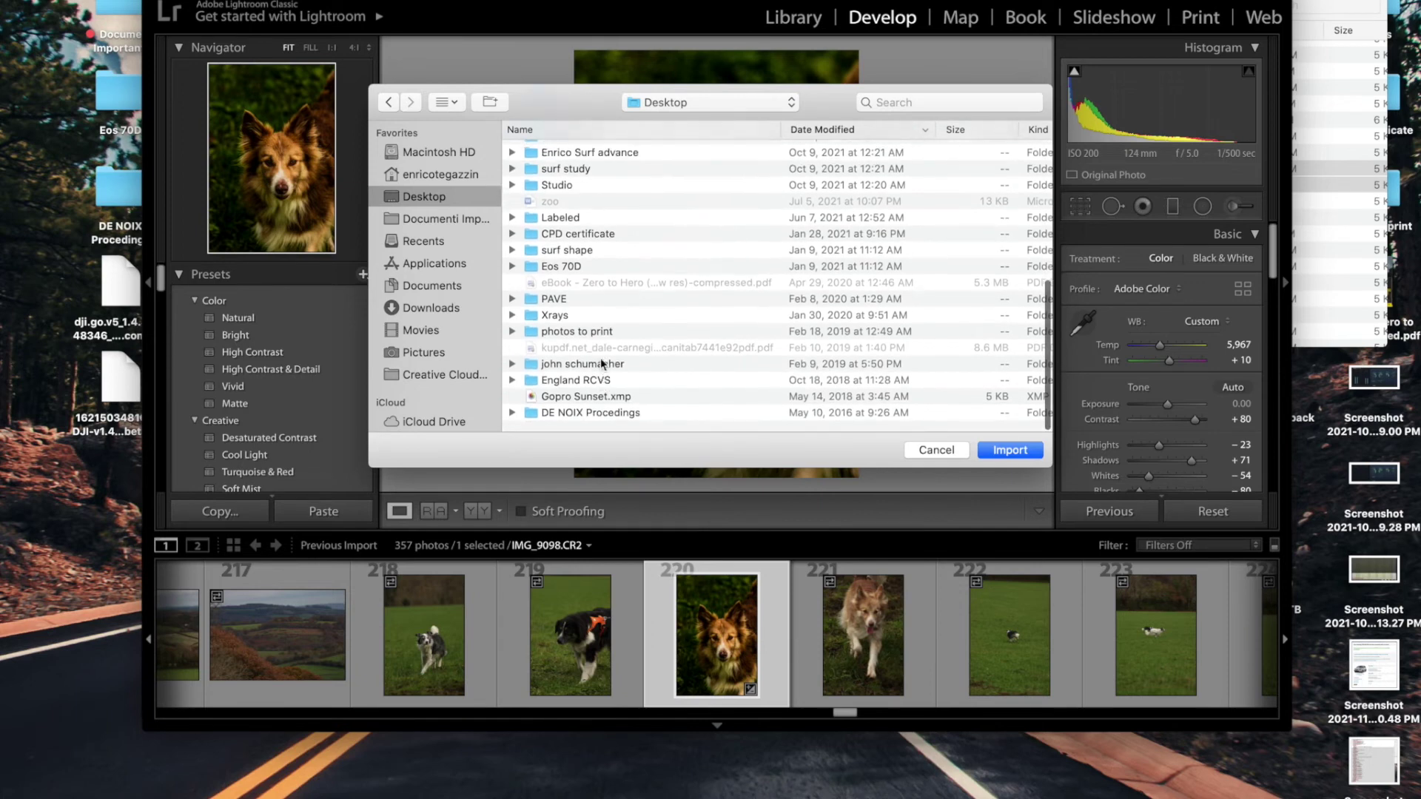
click(611, 412)
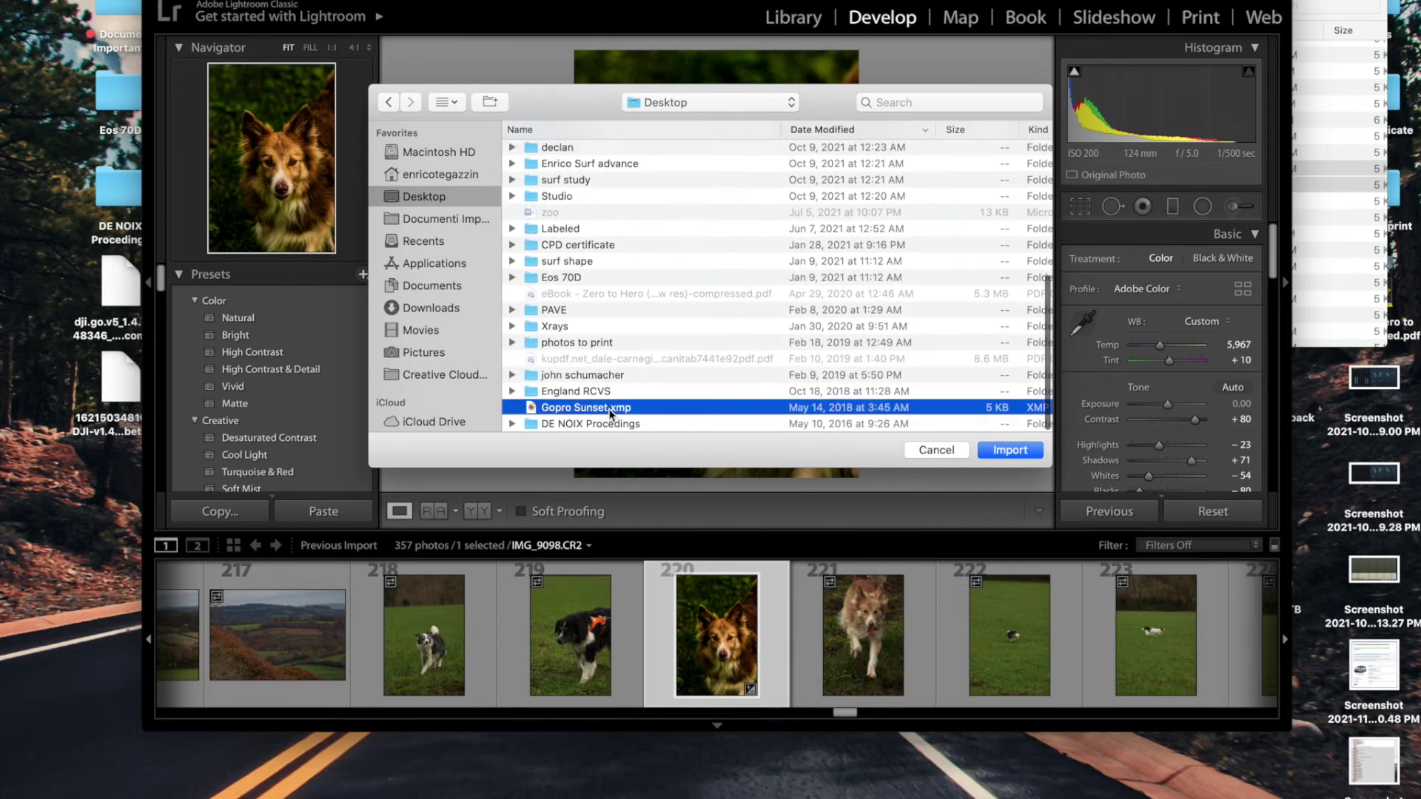
click(1010, 451)
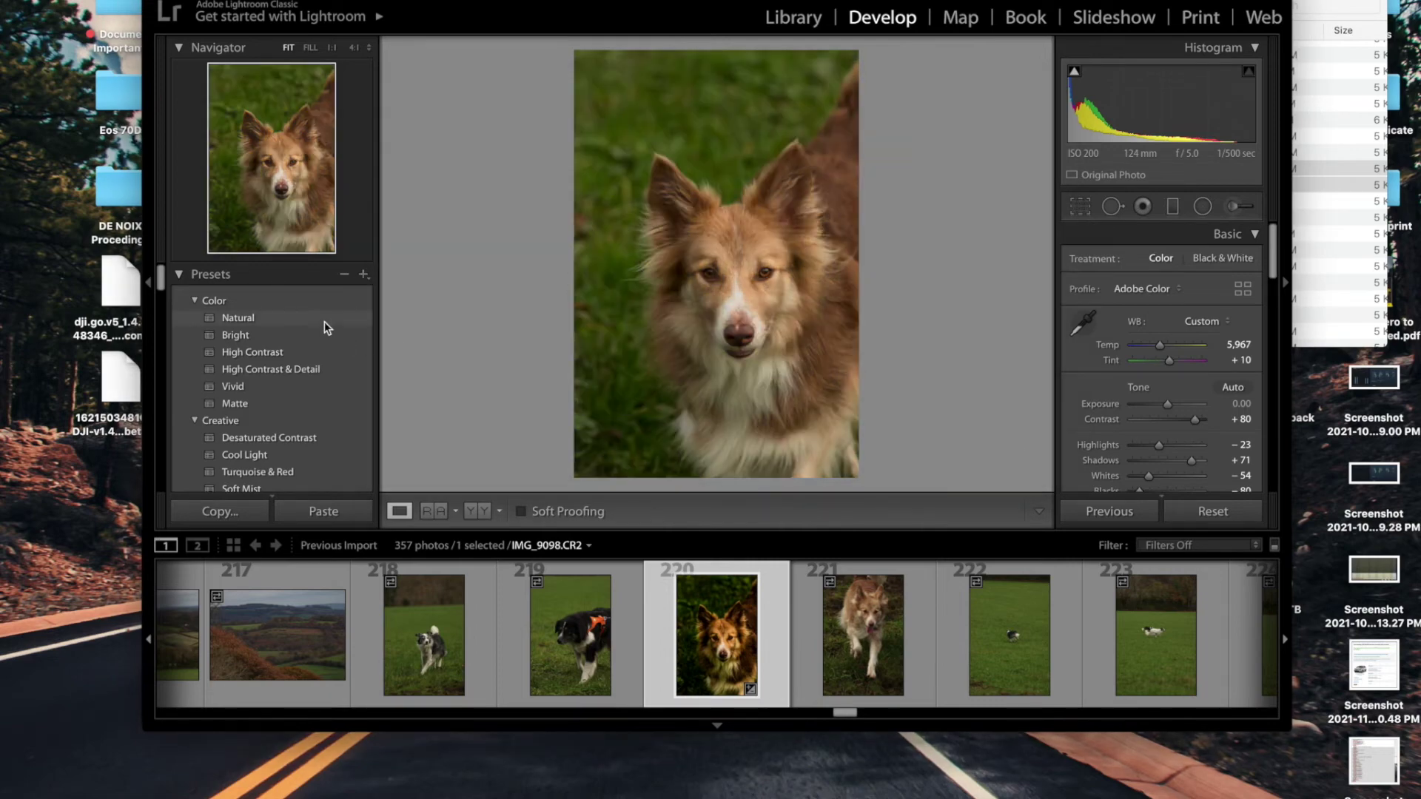
scroll(325, 327, down, 10)
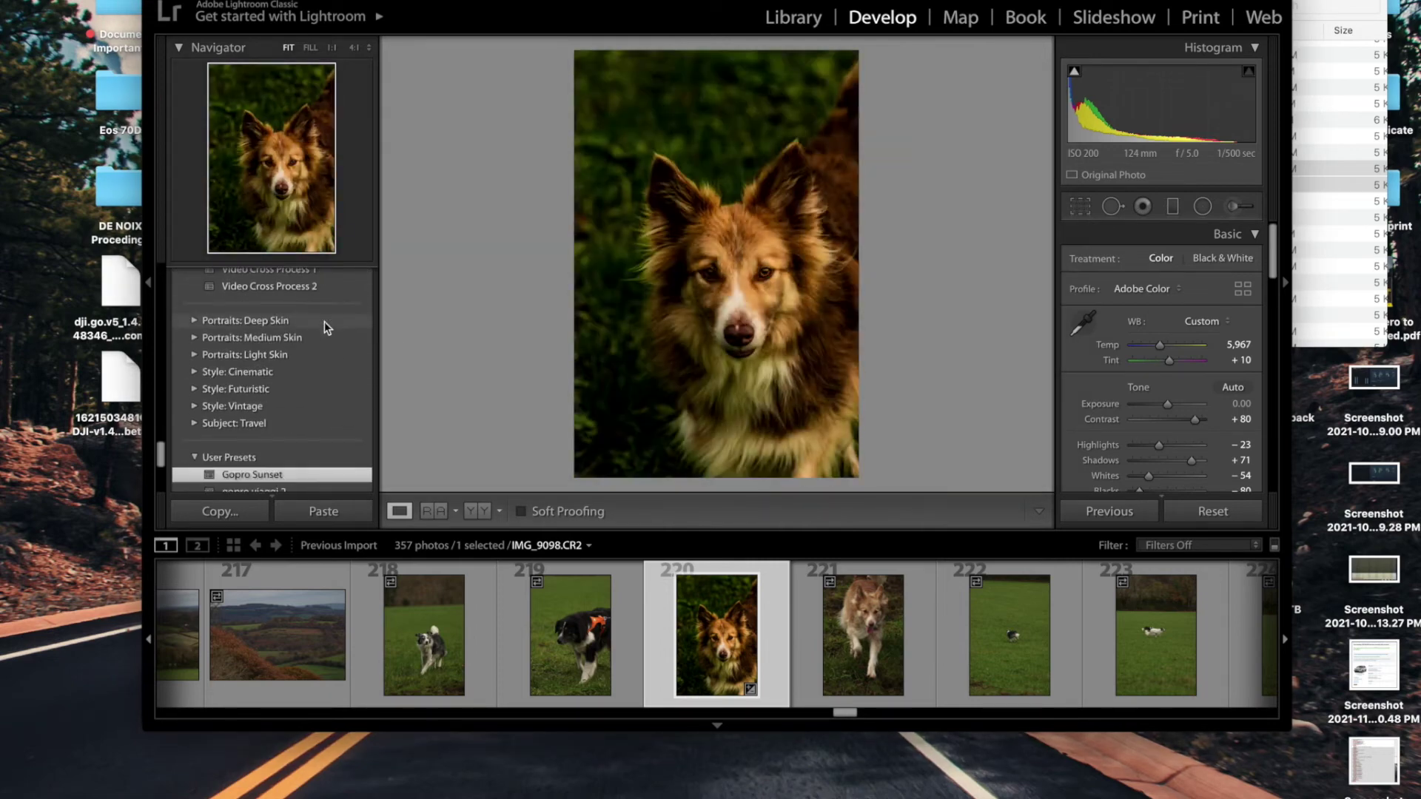
scroll(325, 327, down, 3)
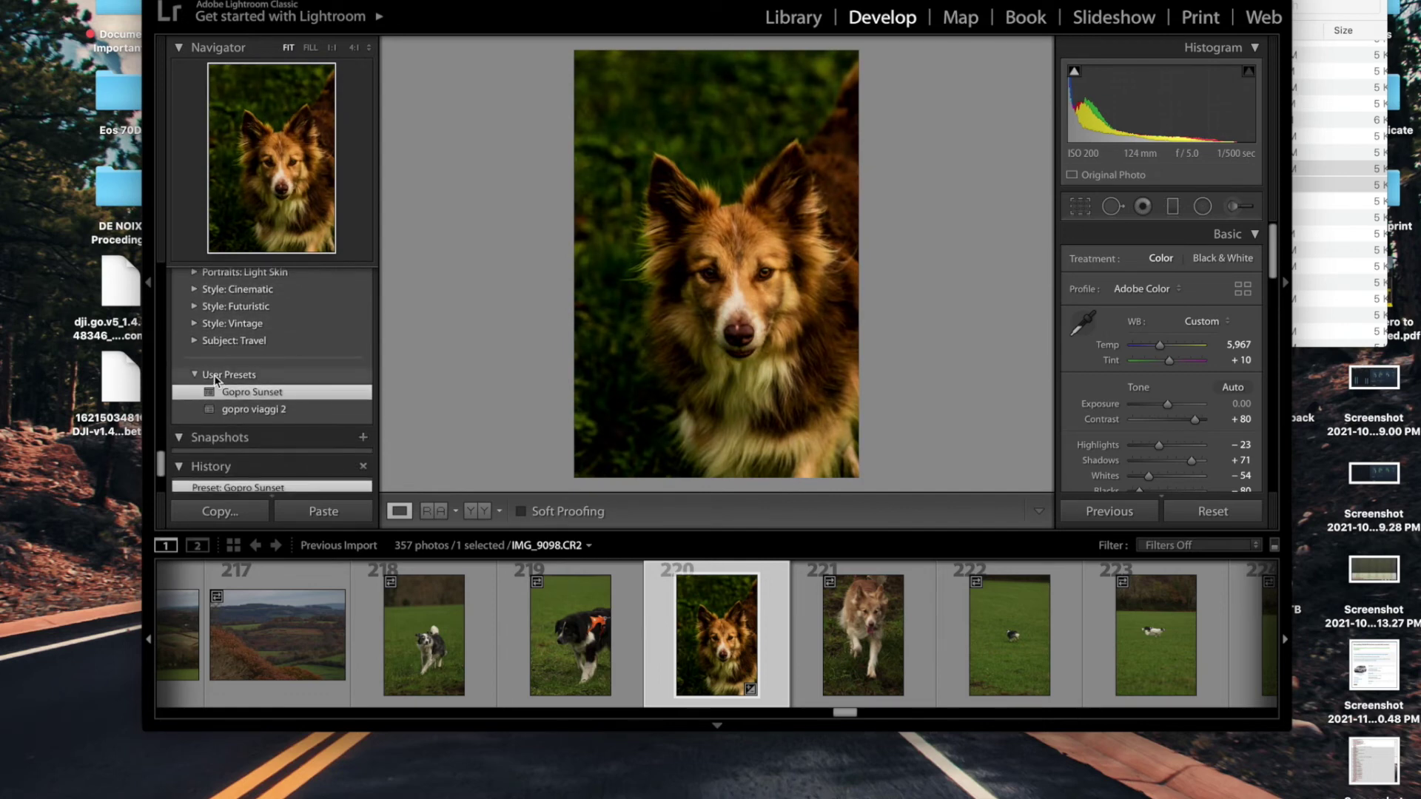
Try gopro viaggi 2, then Gopro Sunset, then reapply gopro viaggi 2, checking Finder briefly
click(268, 414)
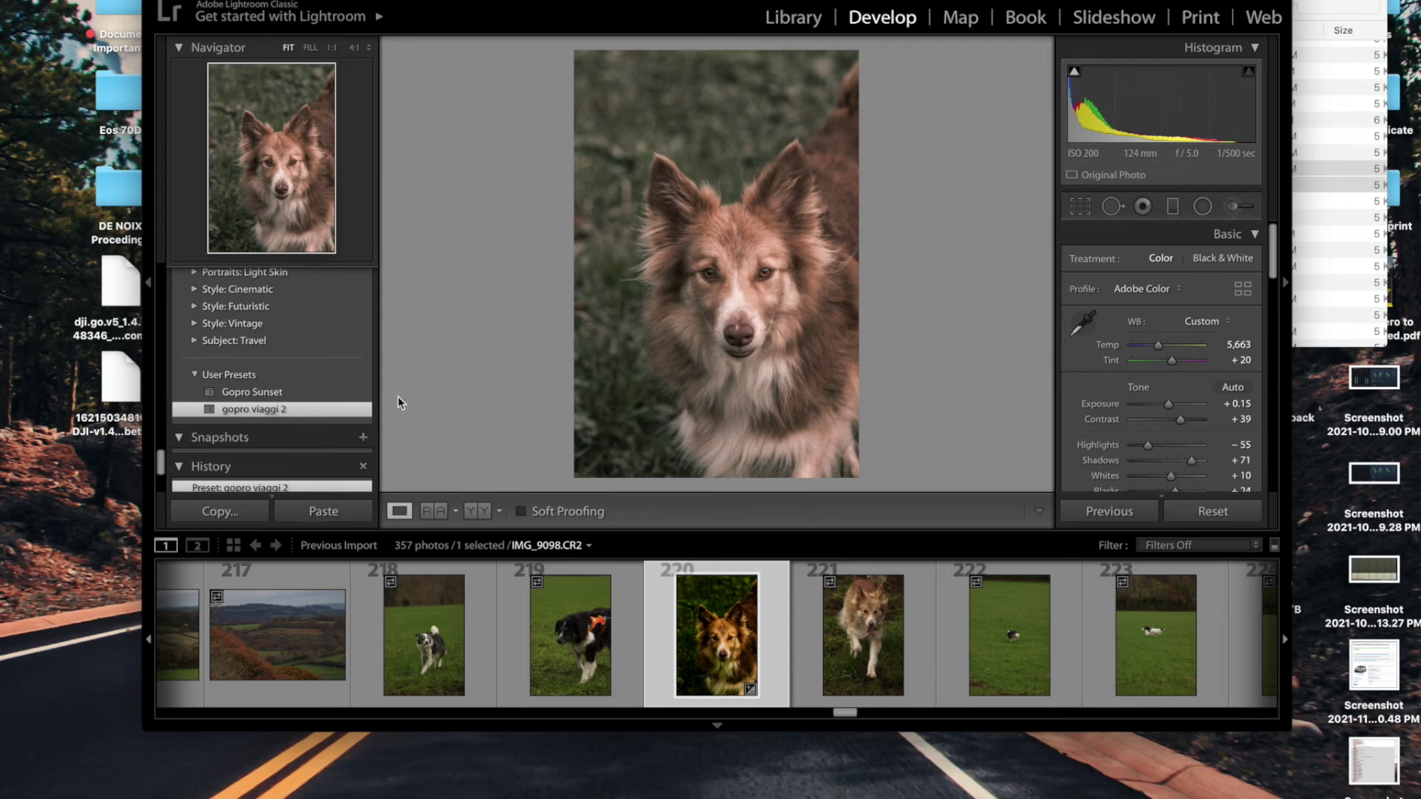
scroll(1168, 396, down, 5)
scroll(1168, 397, down, 5)
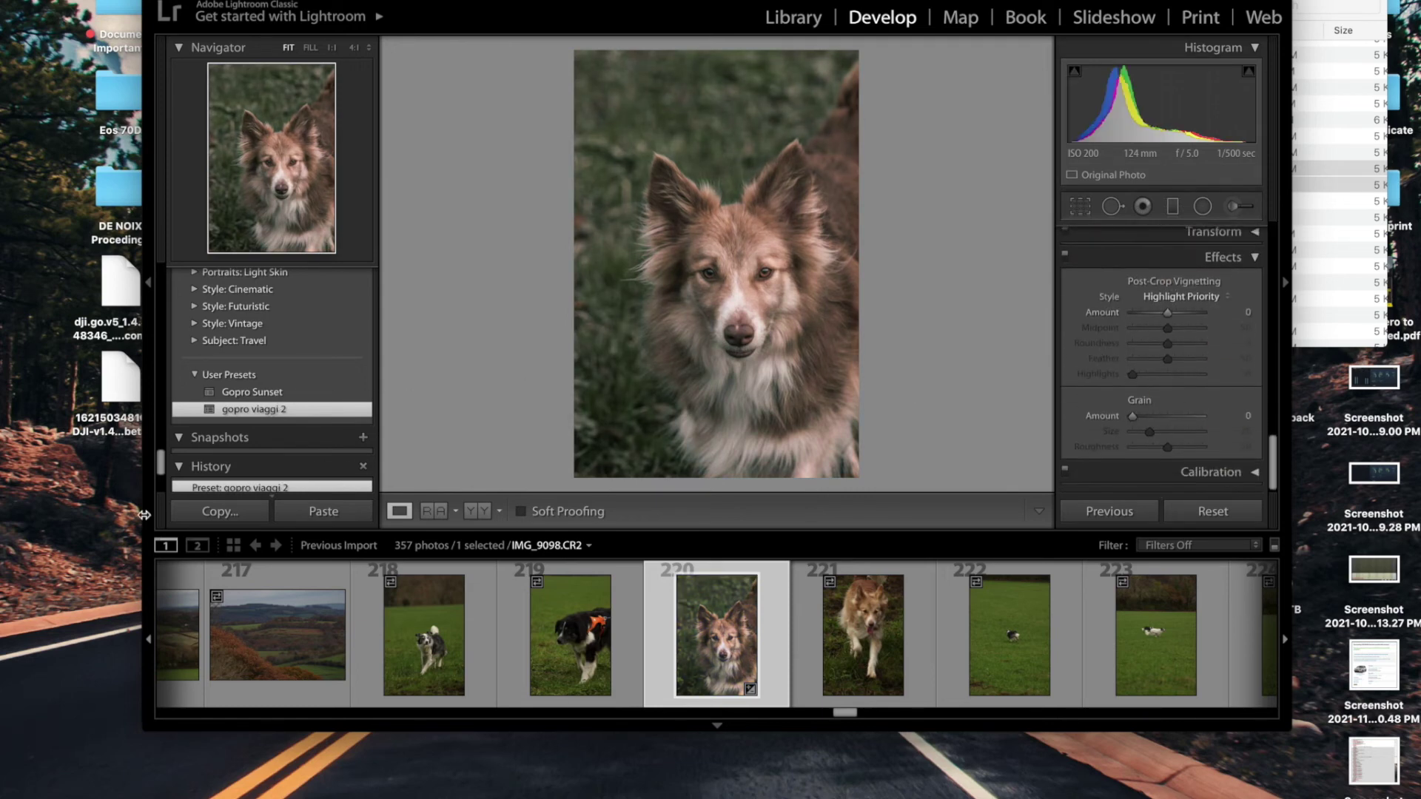
click(266, 398)
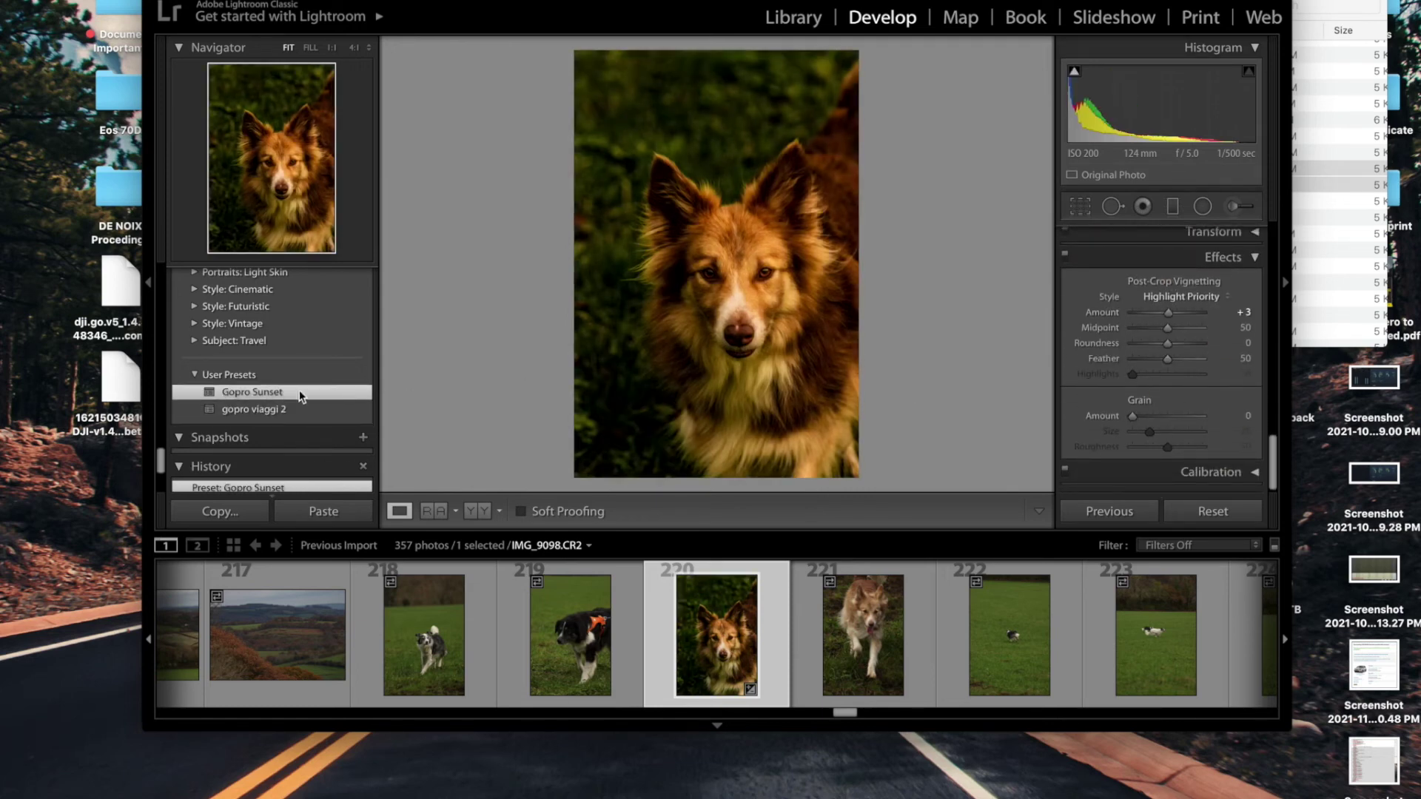
click(278, 409)
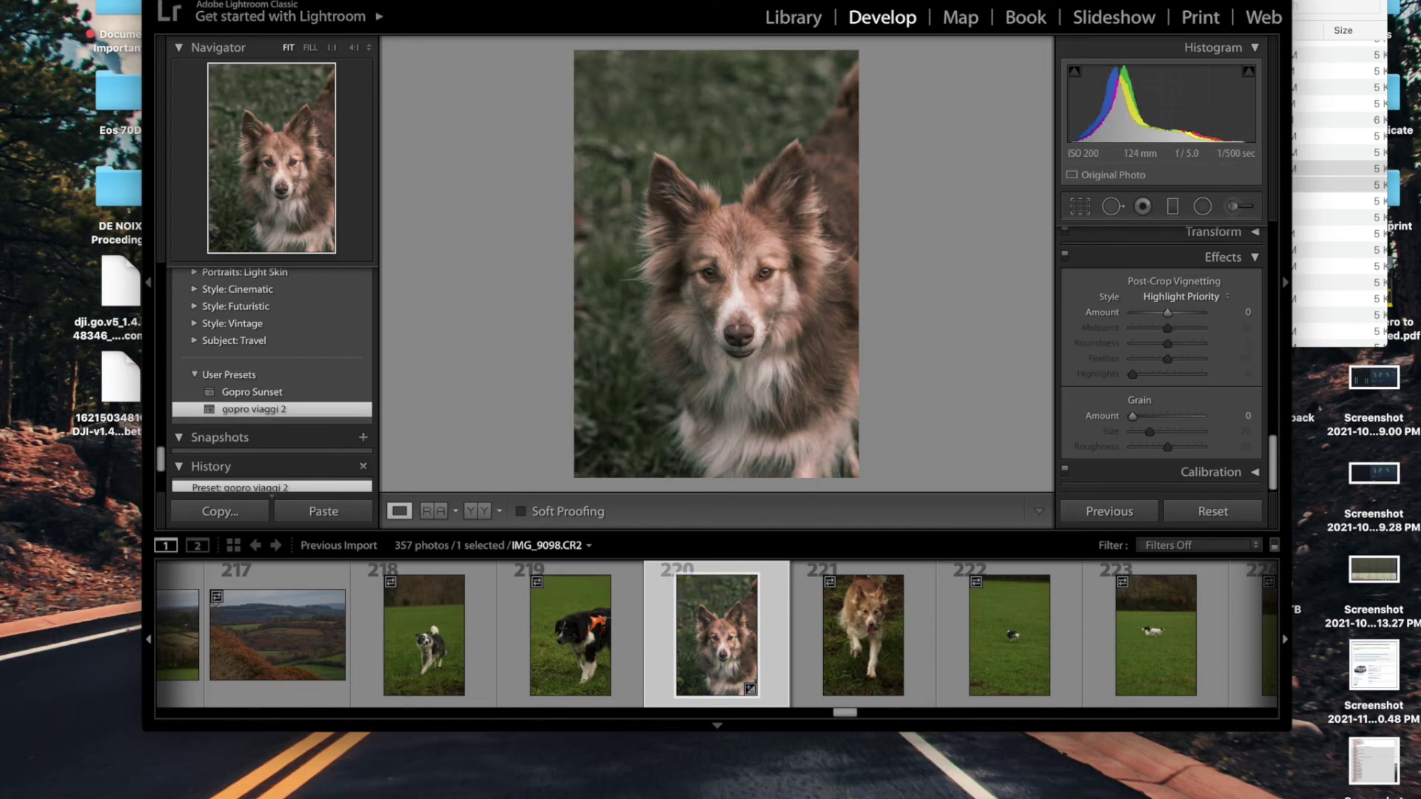
click(999, 184)
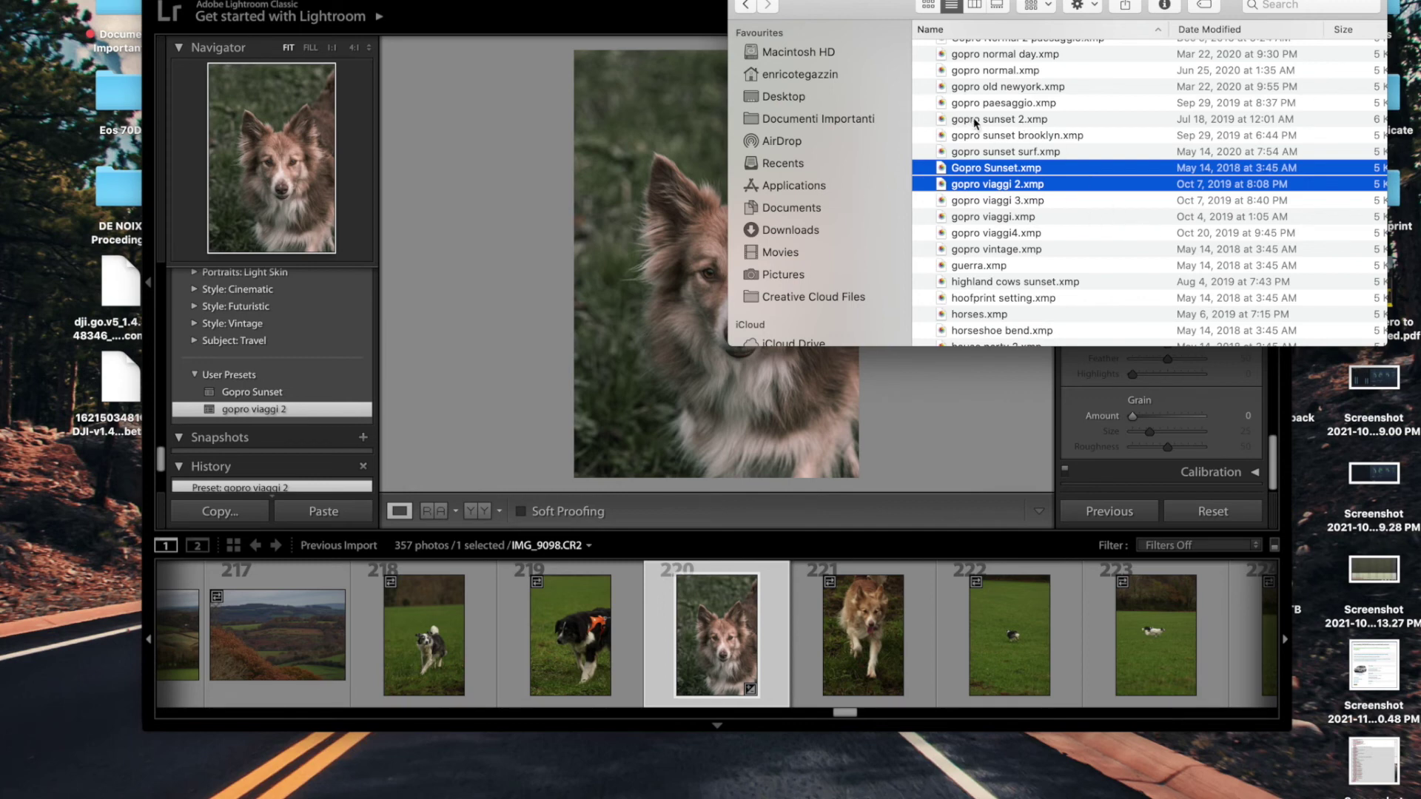
click(486, 139)
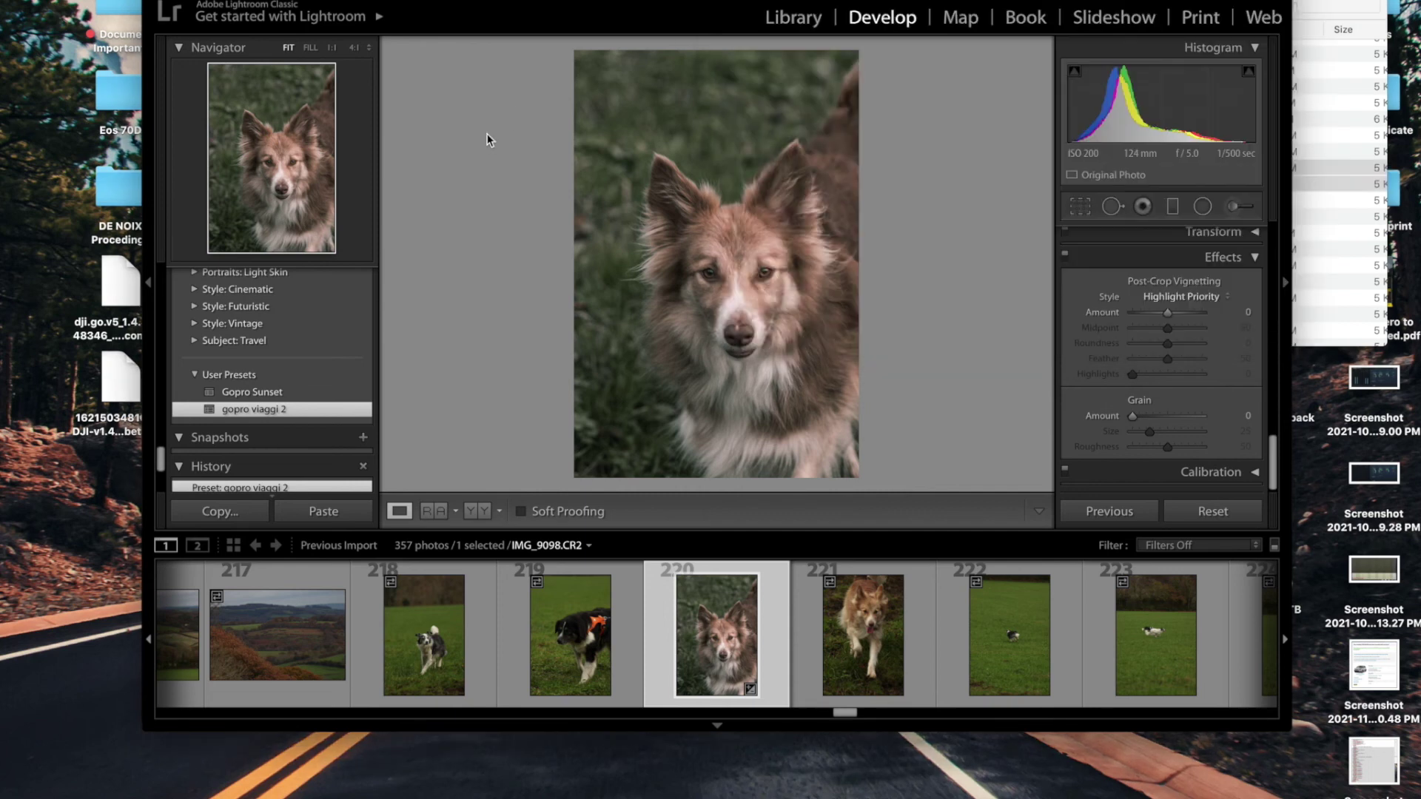